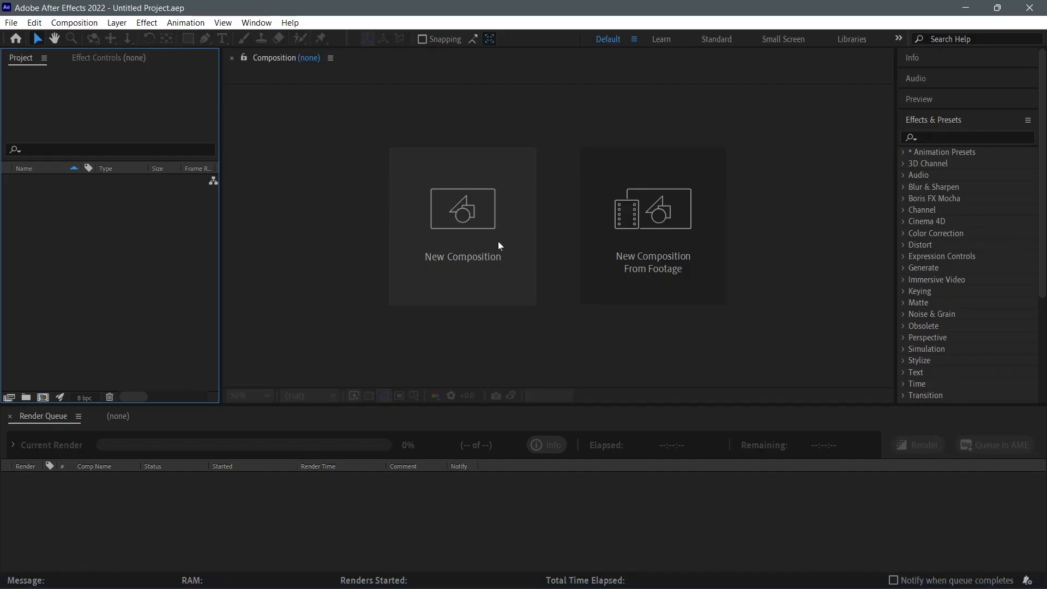
Step: Create a new composition named 'Text animation' with a duration of 0;00;10;00
left_click(469, 219)
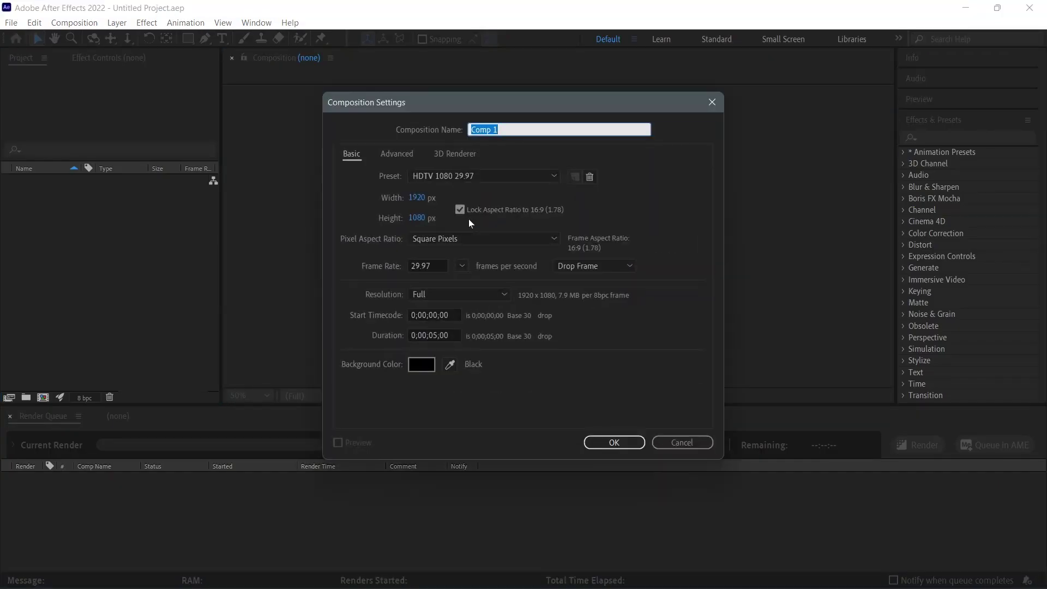
type("Text animatio")
type("n")
left_click(435, 335)
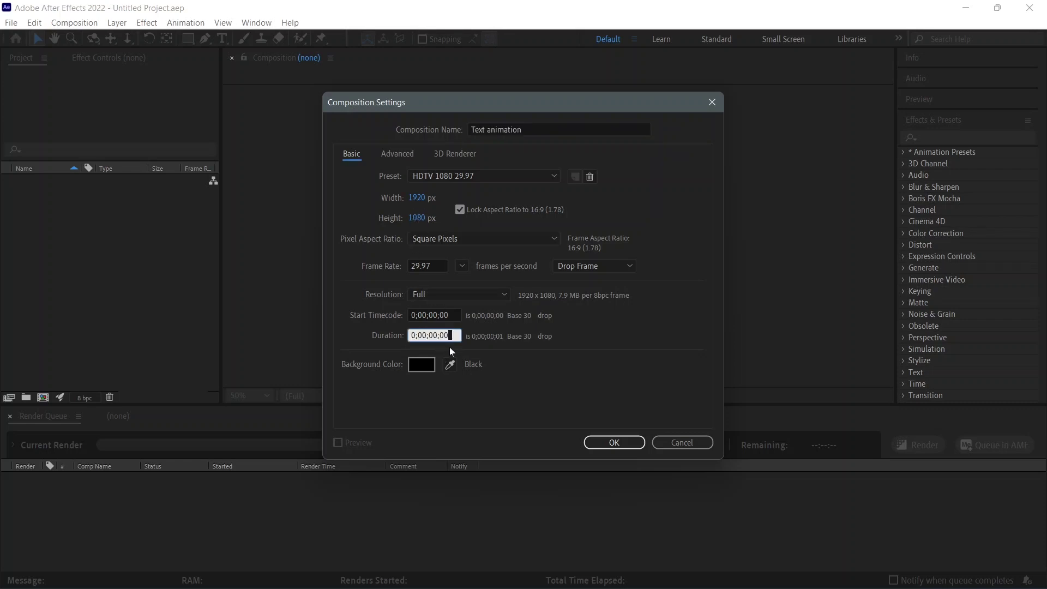
type("0")
left_click_drag(439, 335, 431, 334)
type("10")
left_click(609, 443)
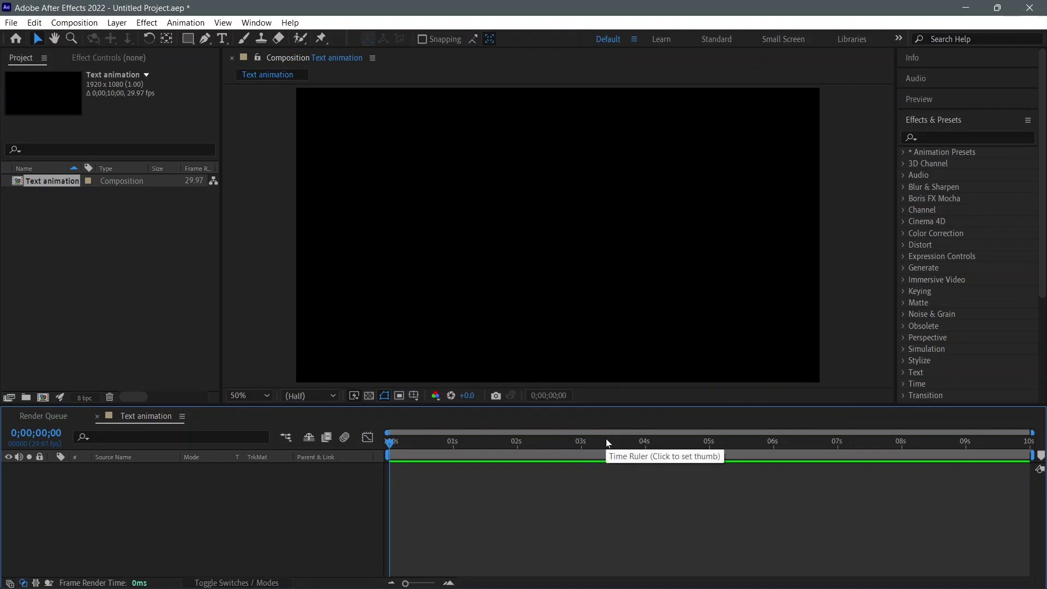
Step: Add a new text layer reading 'TYPO'
right_click(375, 472)
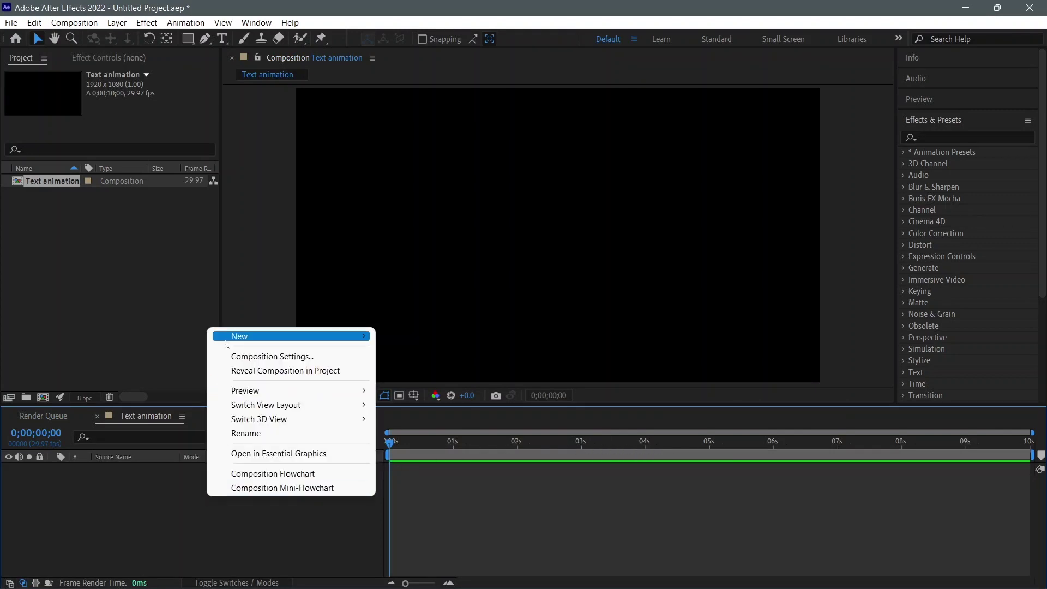
mouse_move(349, 335)
left_click(393, 357)
type("T")
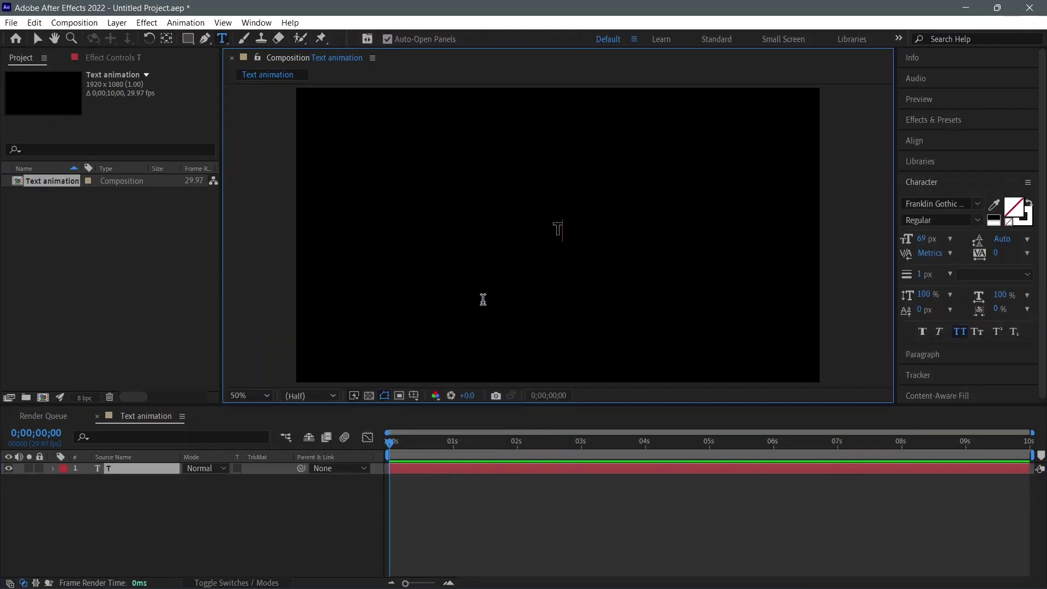
type("YPO")
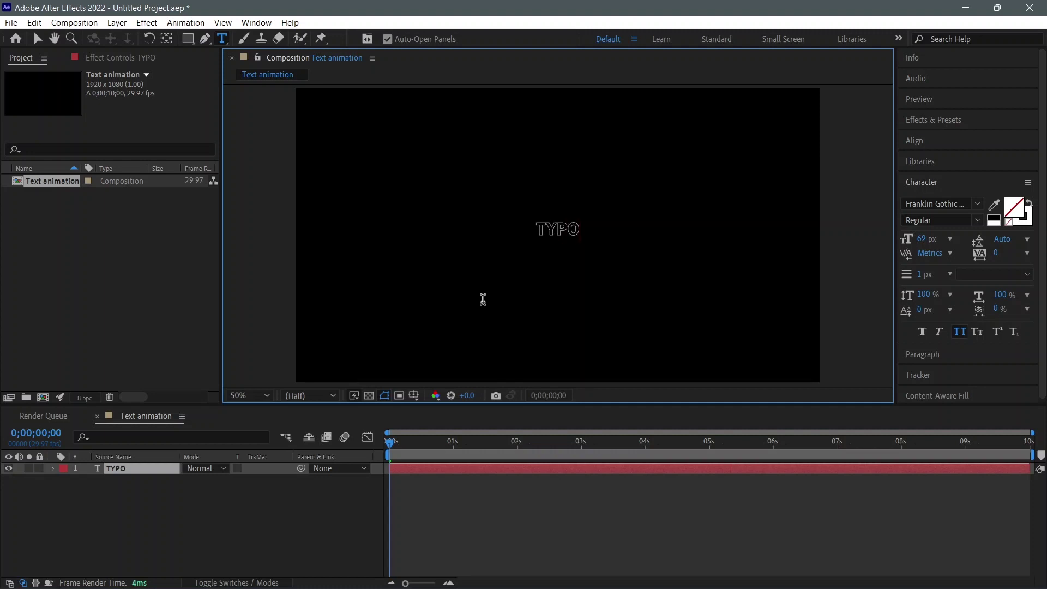
key("Escape")
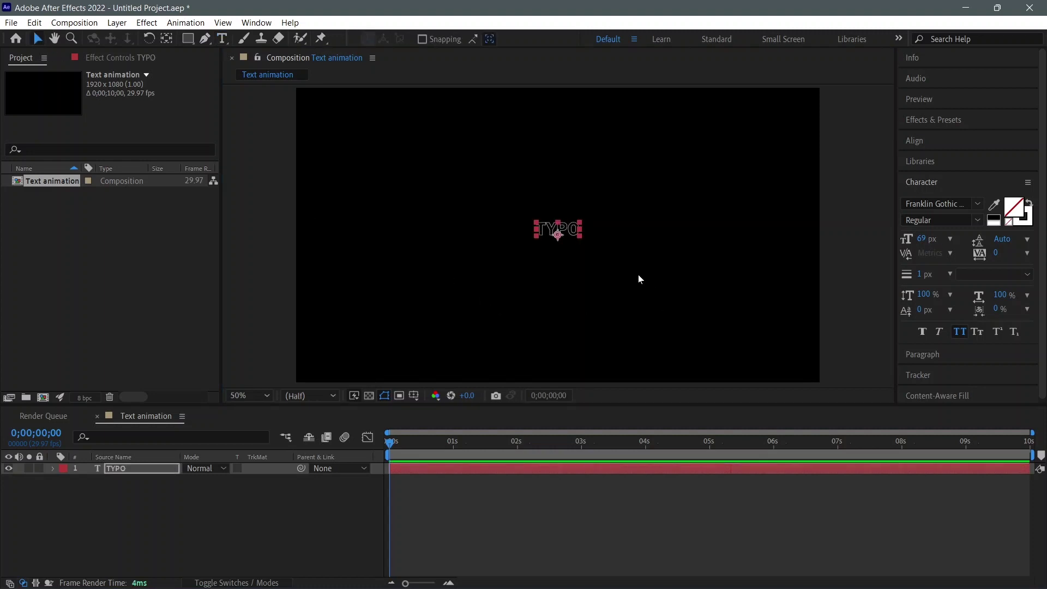
Step: Make the TYPO text white and enlarge it to 249 px
left_click(915, 181)
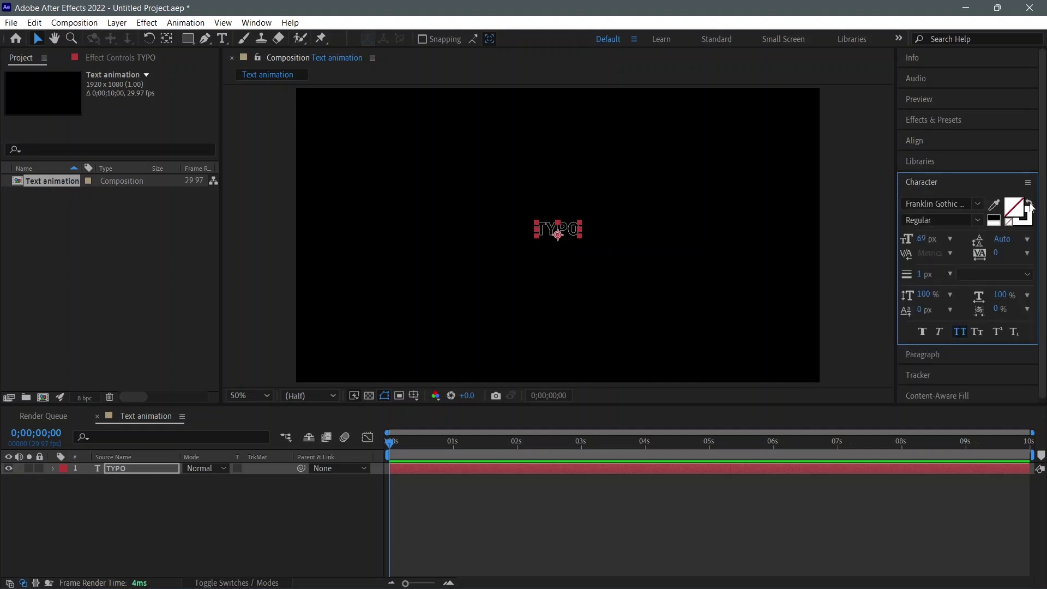
left_click(1031, 207)
left_click_drag(930, 239, 1043, 236)
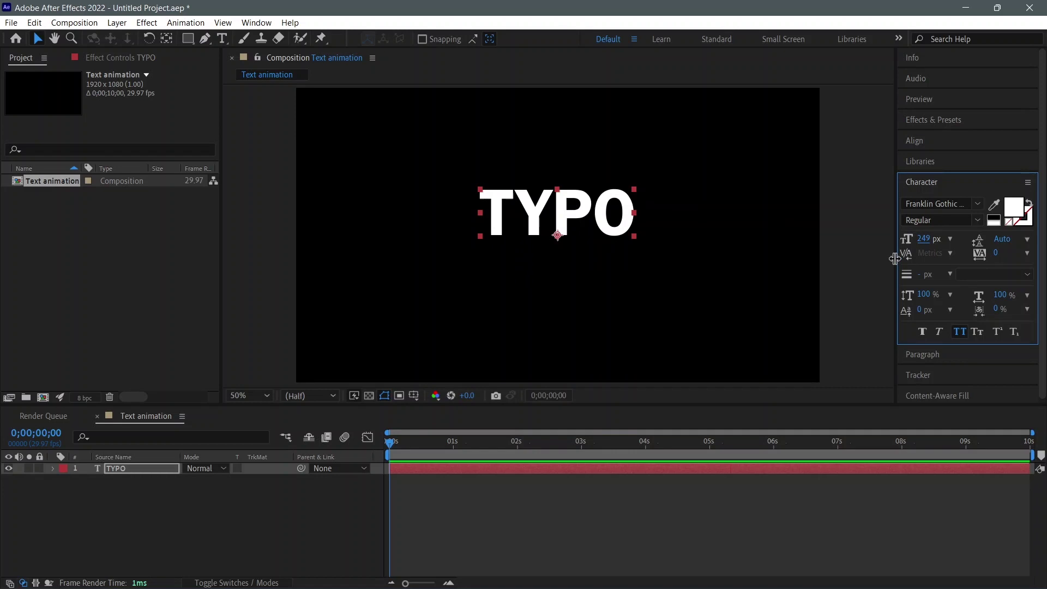
Step: Add a text animator to TYPO with Opacity and Tracking properties
left_click(284, 481)
left_click(335, 303)
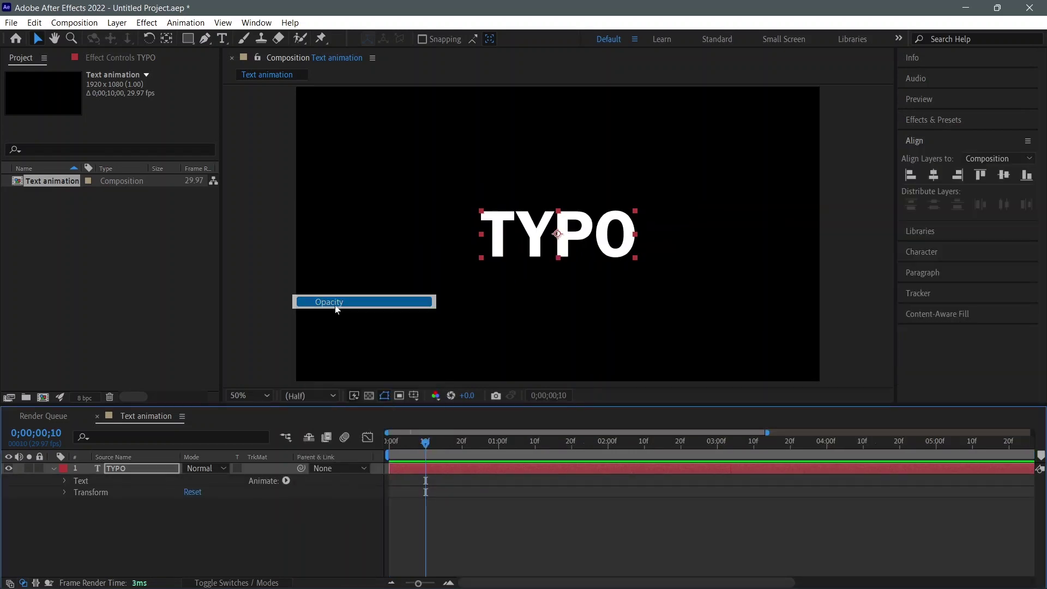
left_click(285, 527)
mouse_move(304, 530)
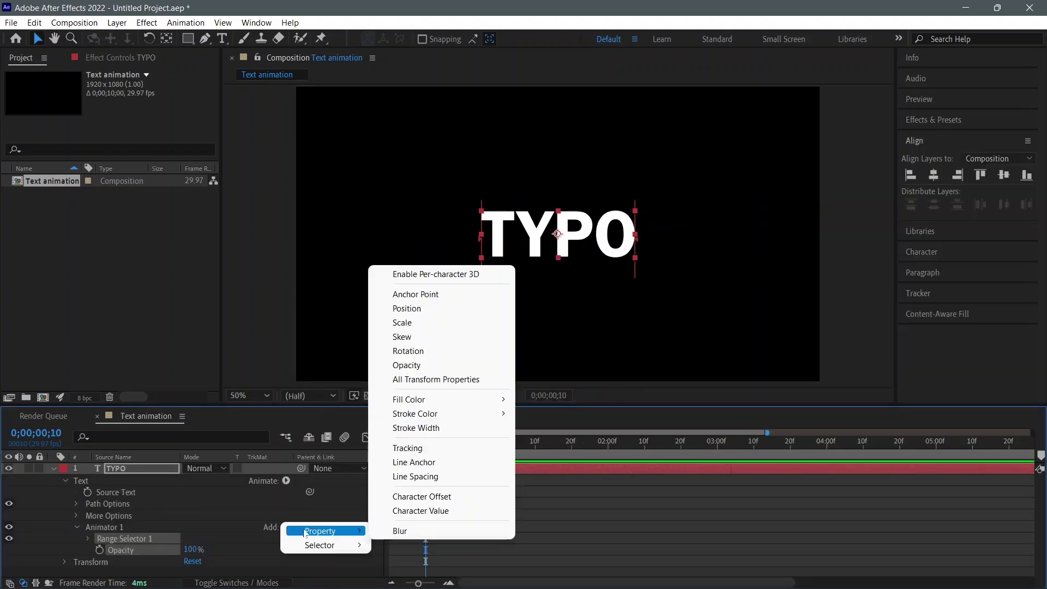
left_click(398, 447)
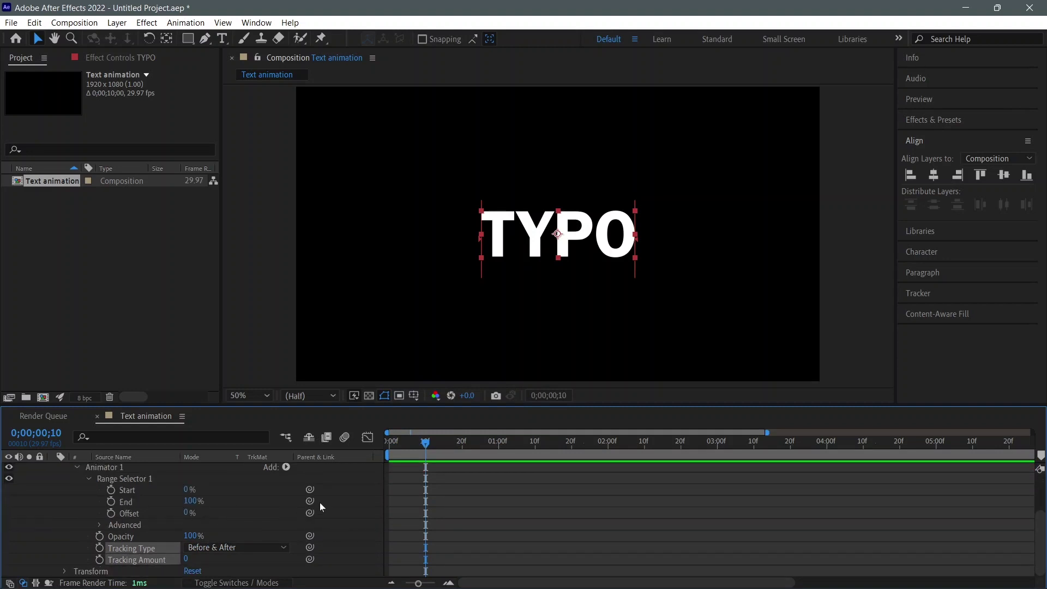
Step: Keyframe the range Offset from -100% at frame 10 to 100% near one second
left_click(154, 512)
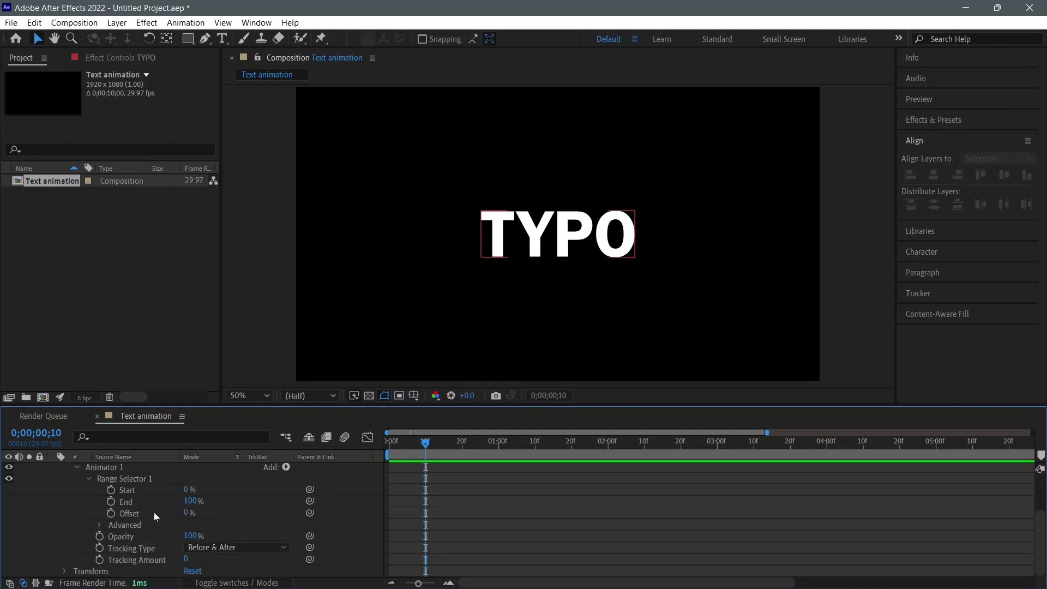
left_click(111, 513)
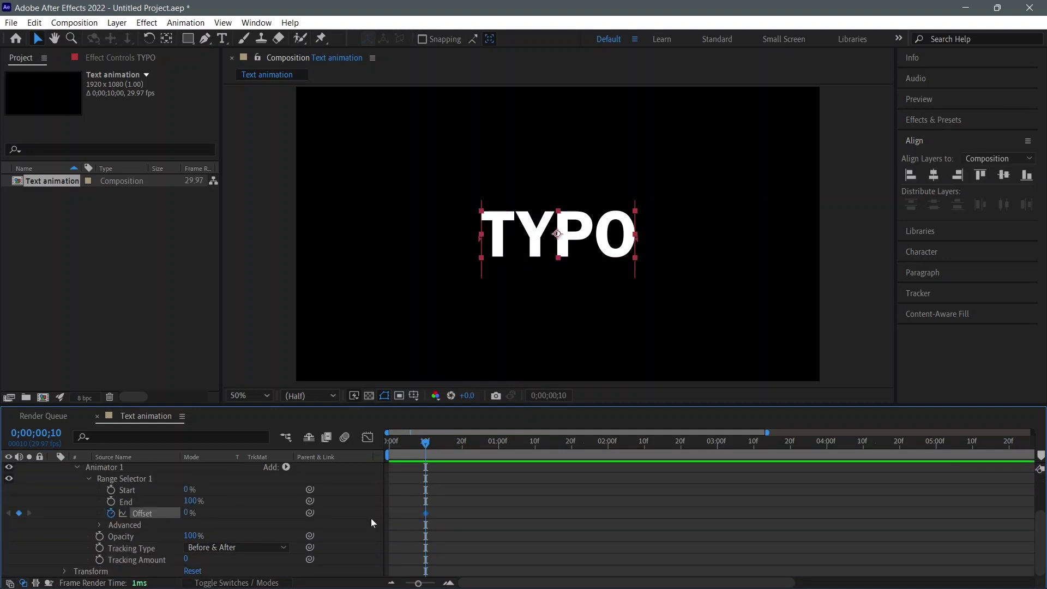
left_click_drag(427, 455, 465, 462)
left_click_drag(190, 512, 347, 526)
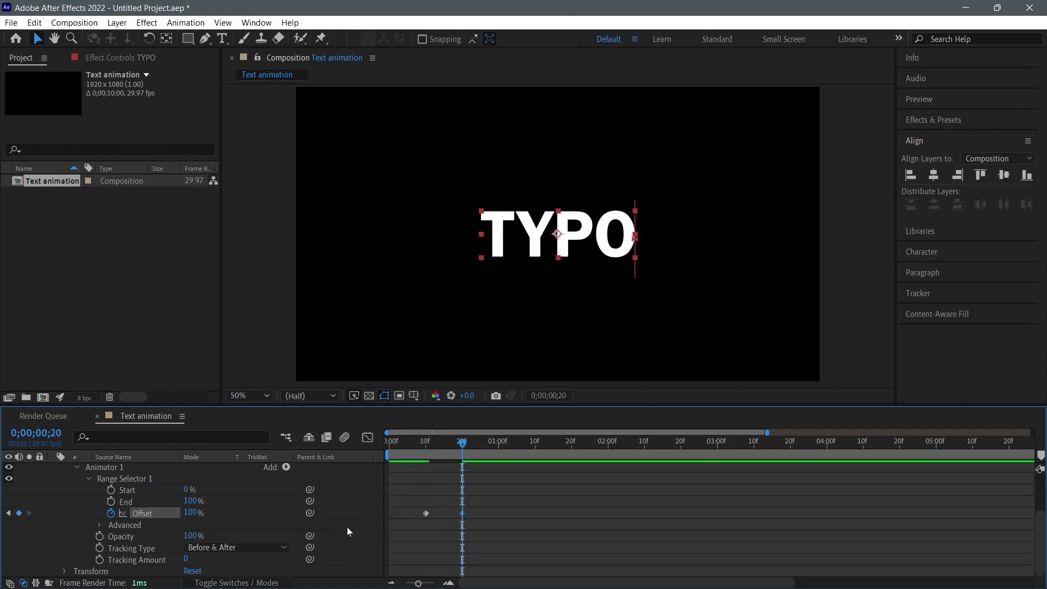
key("j")
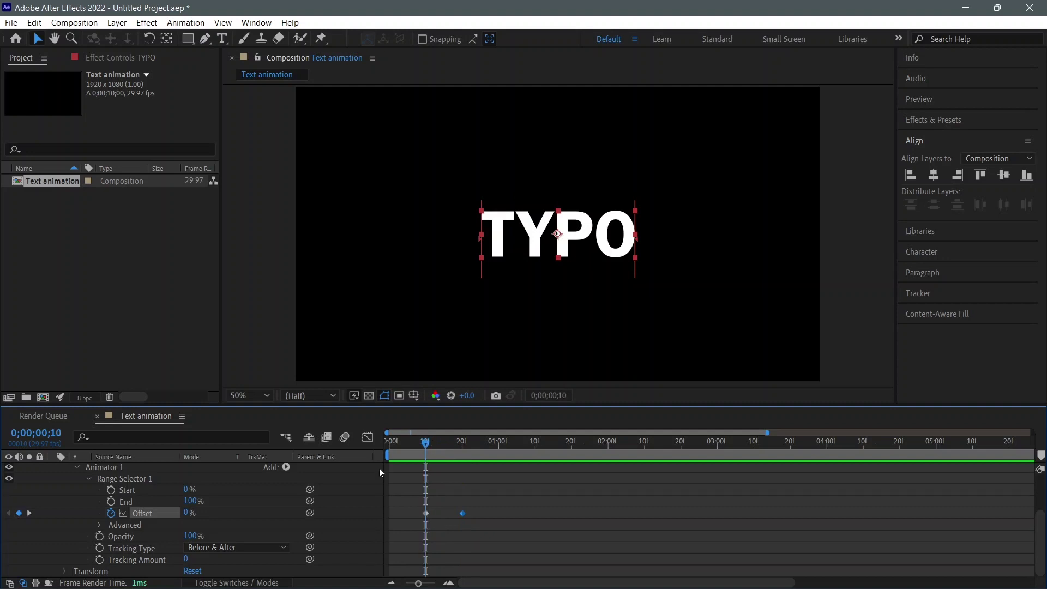
left_click_drag(184, 516, 42, 506)
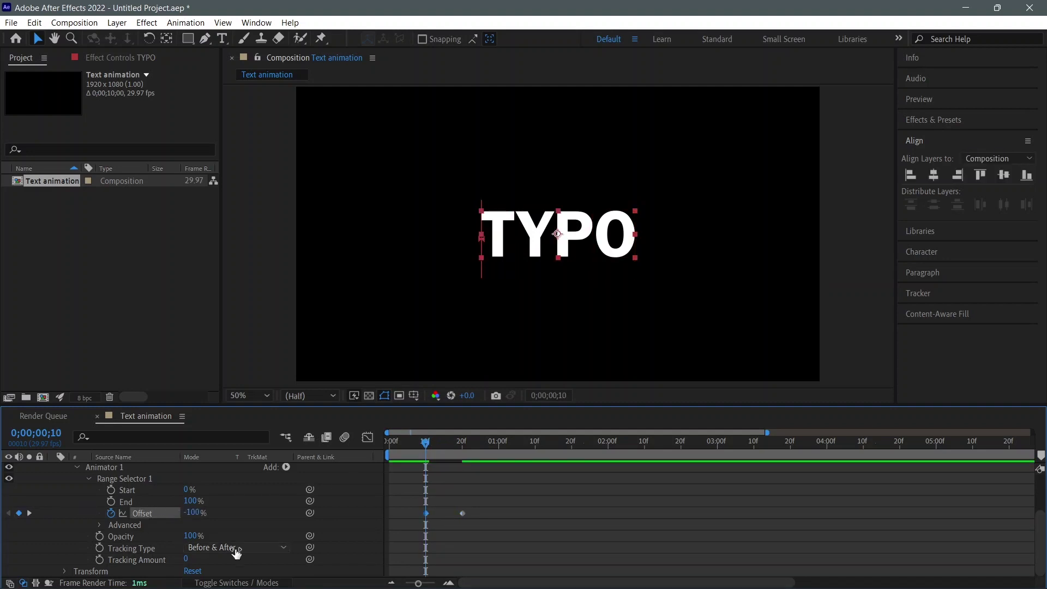
left_click_drag(462, 514, 500, 516)
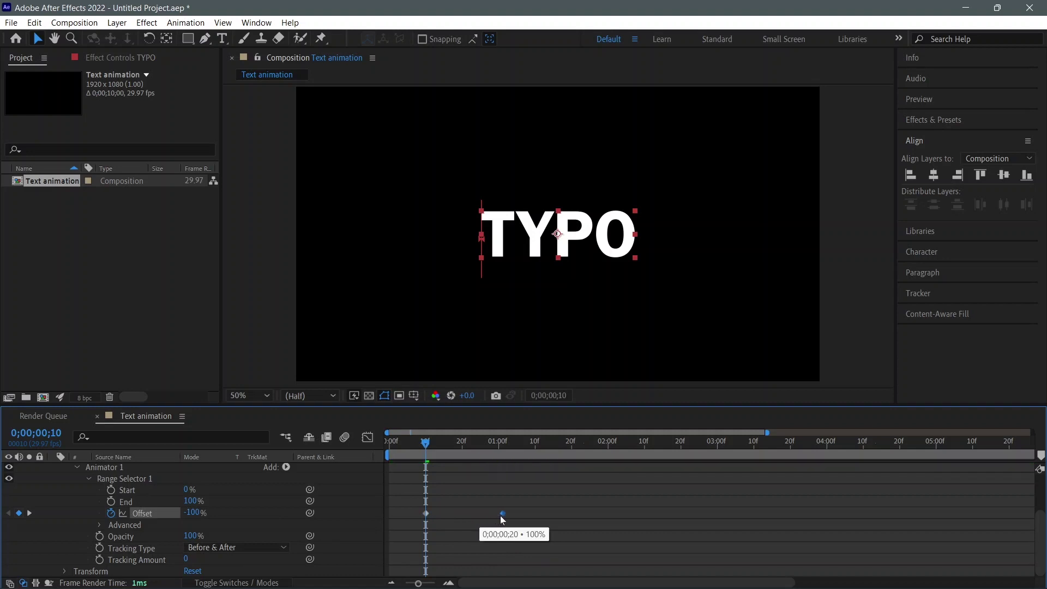
Step: Set the range selector shape to Ramp Up with Ease High and Low at 100%
left_click(100, 525)
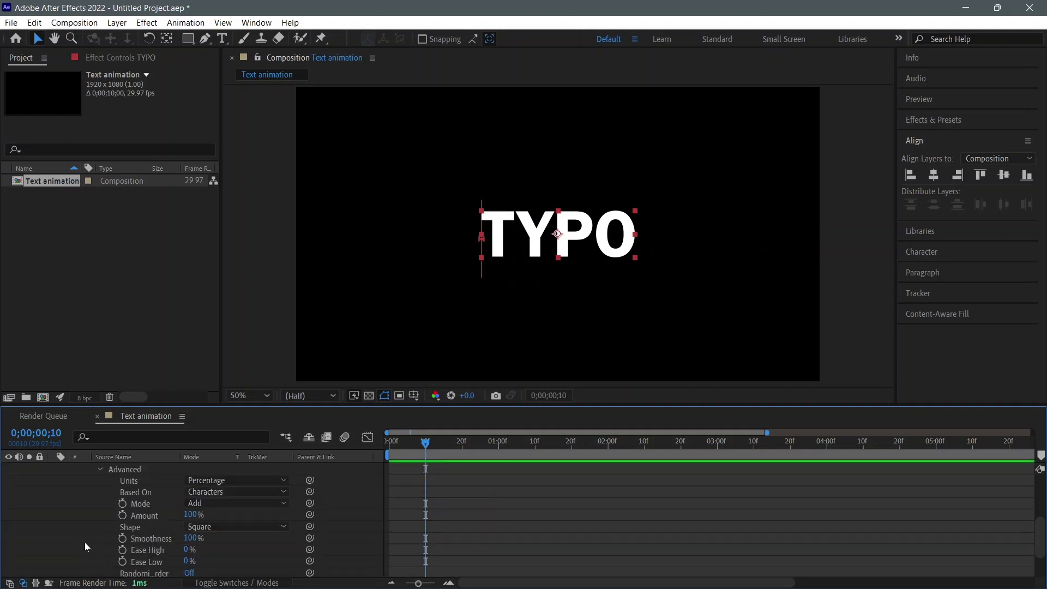
left_click(283, 526)
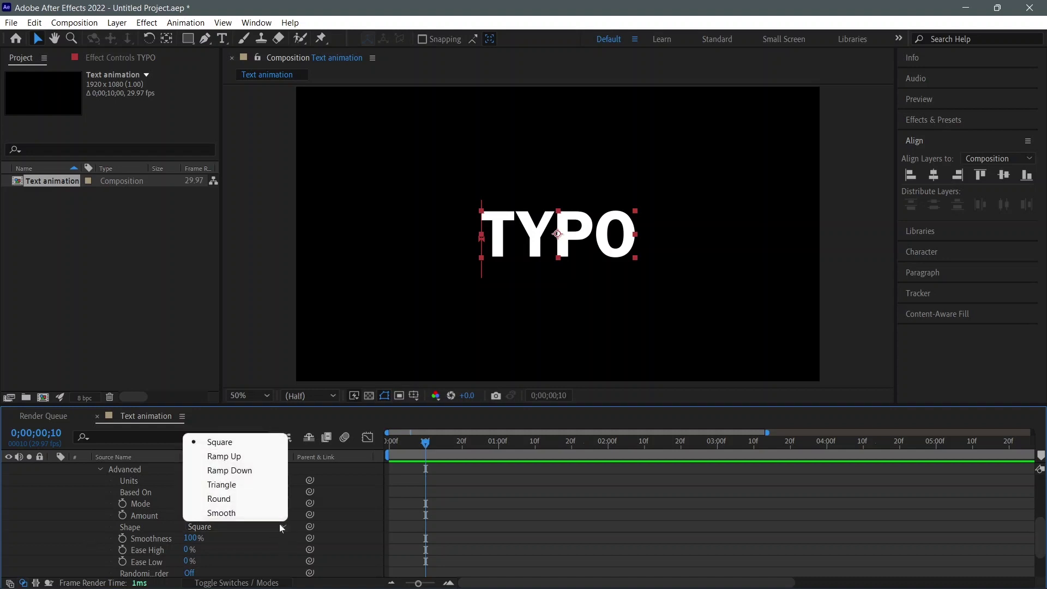
left_click(269, 457)
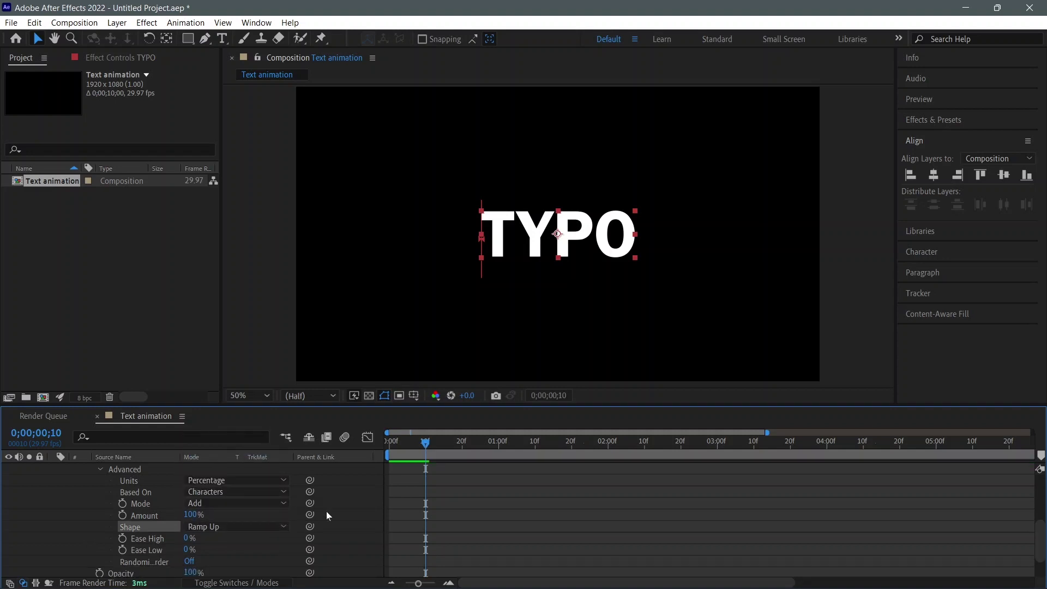
mouse_move(186, 538)
left_mouse_down()
mouse_move(229, 539)
mouse_move(206, 549)
mouse_move(276, 549)
left_mouse_up()
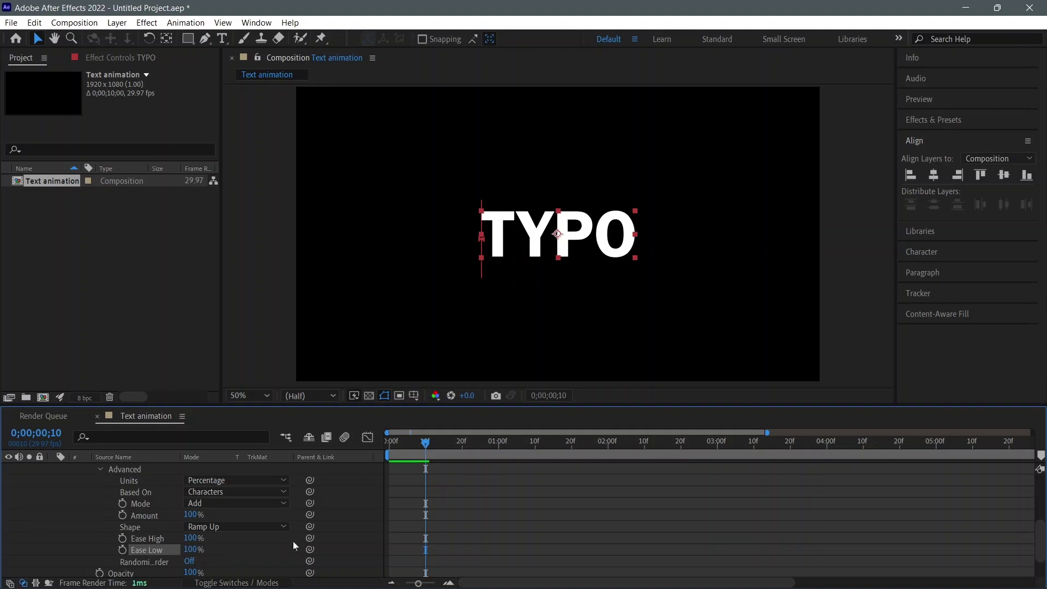
Step: Set the animator's Opacity to 0% and Tracking Amount to 50
scroll(293, 541, "down", 2)
left_click_drag(194, 536, 102, 535)
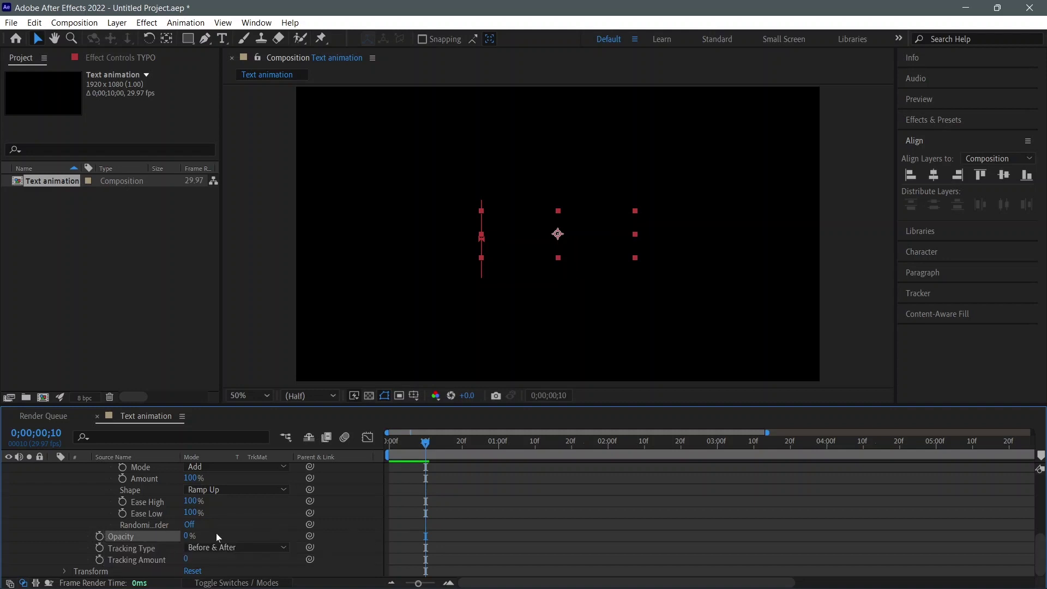
left_click(186, 560)
type("50")
key("Return")
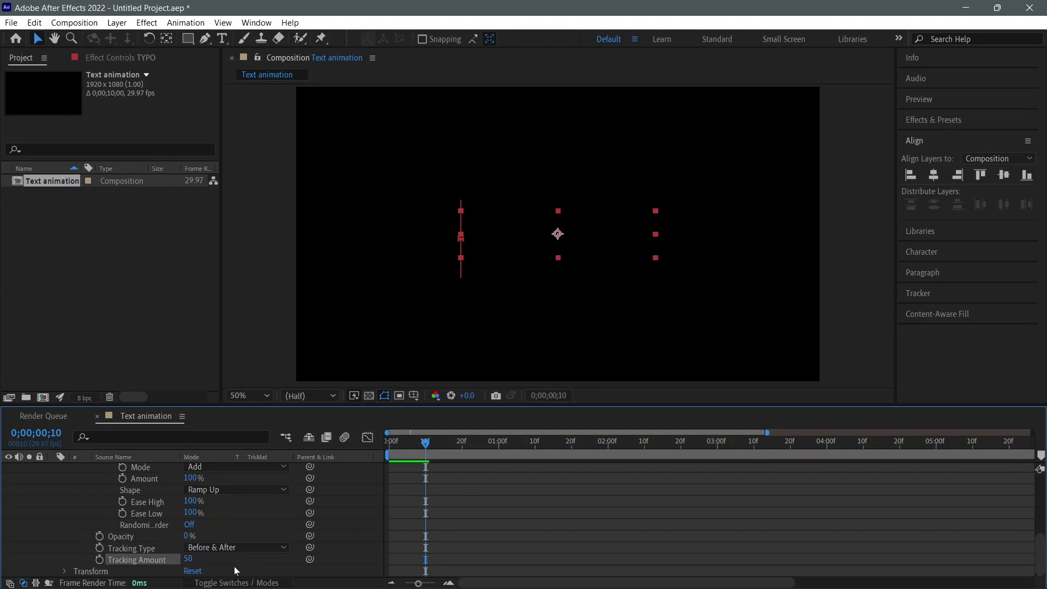
Step: Preview the text reveal animation from the start
left_click_drag(424, 452, 377, 443)
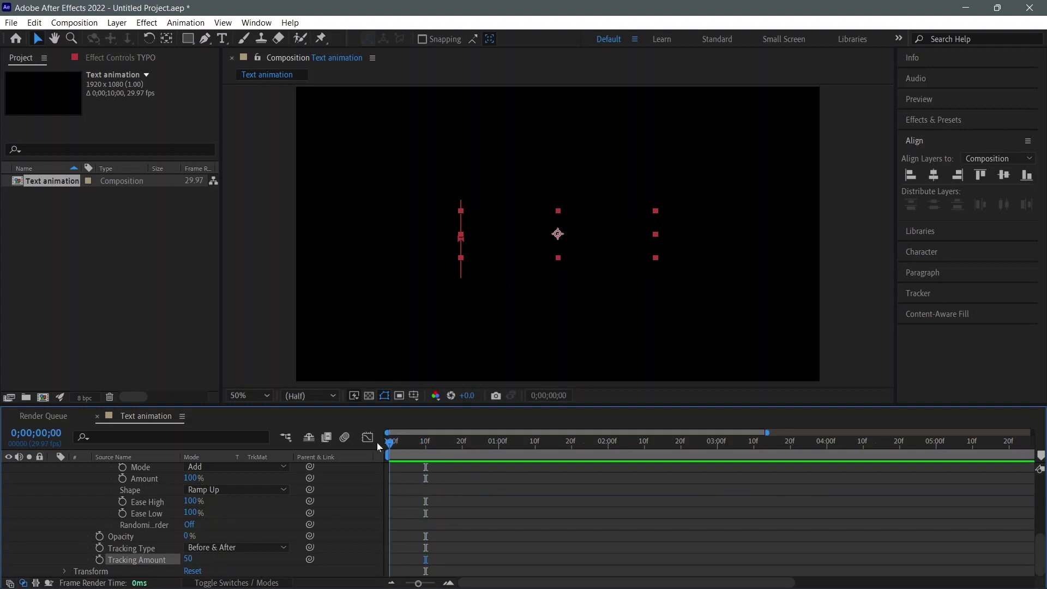
key("space")
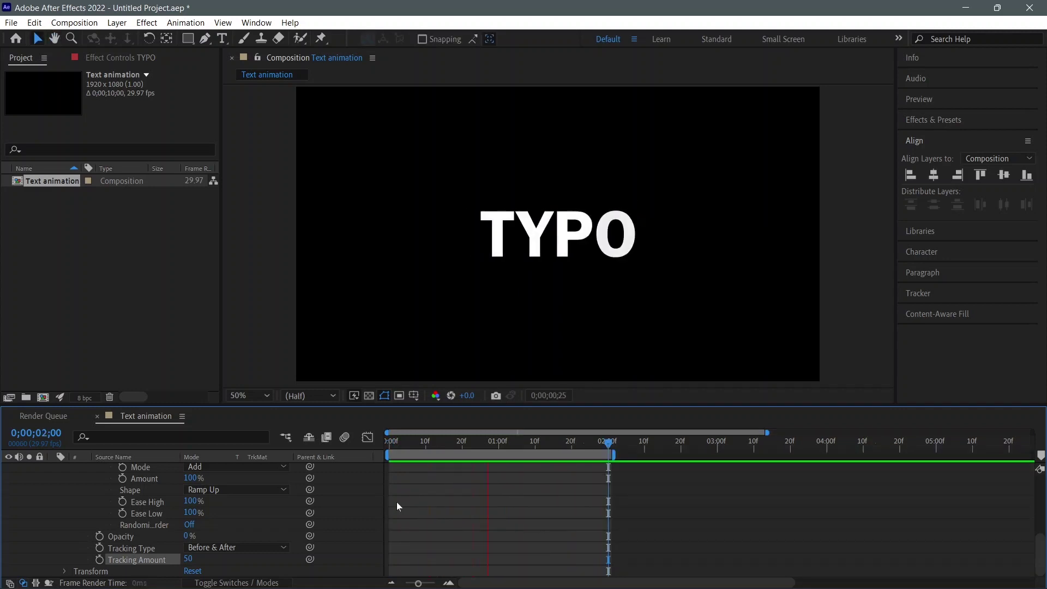
key("space")
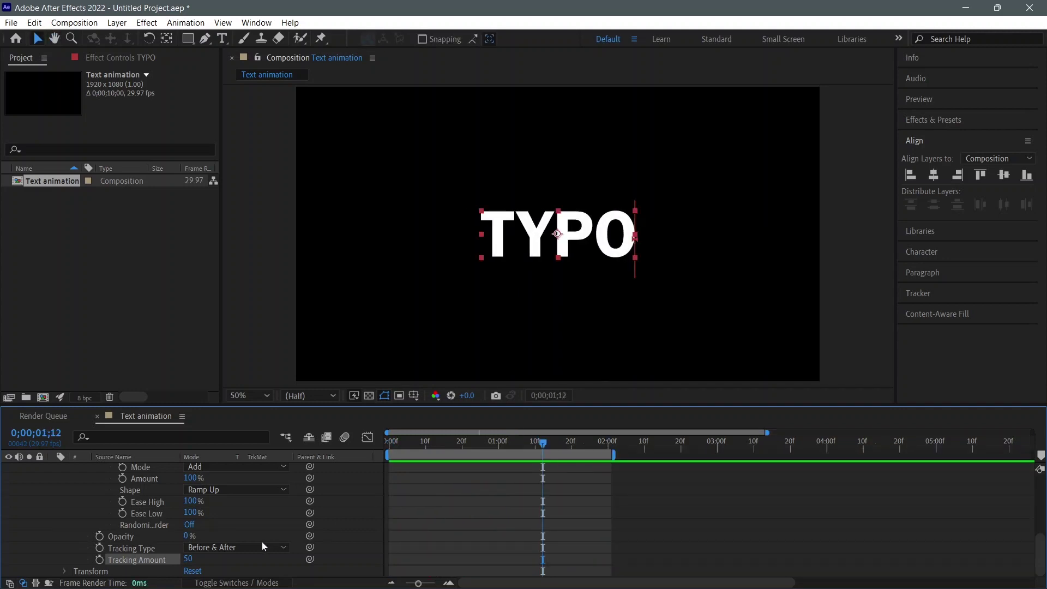
scroll(262, 541, "up", 5)
left_click_drag(543, 441, 503, 442)
Step: Keyframe TYPO's Scale at 150%
left_click(54, 469)
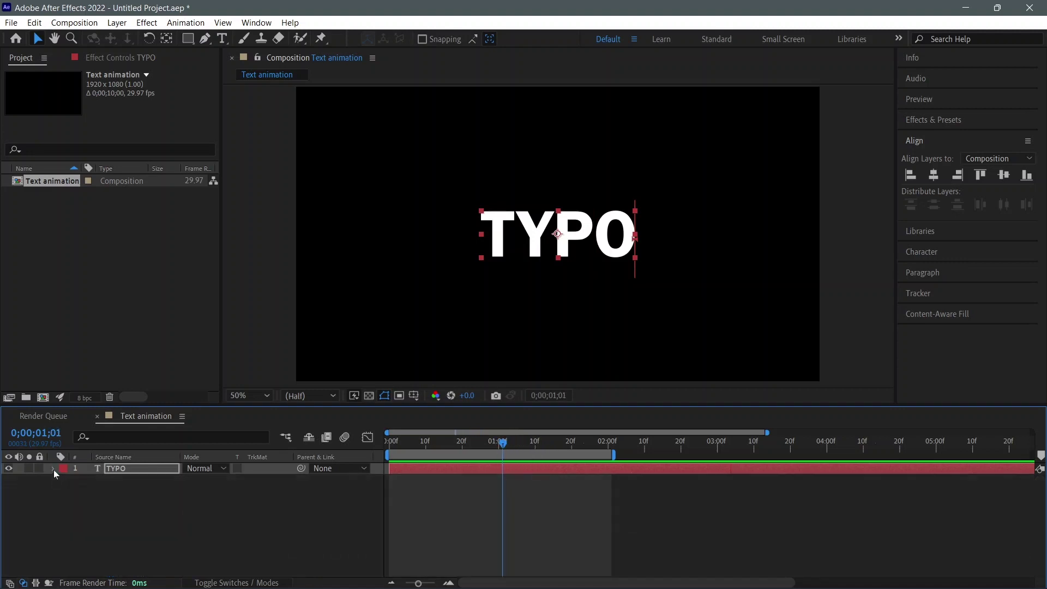
key("s")
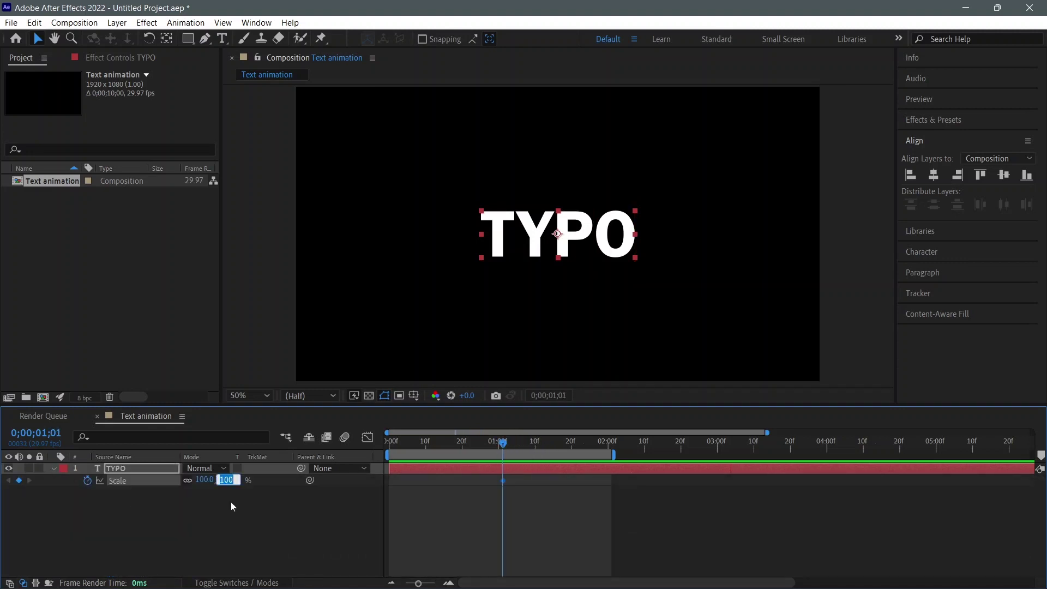
type("150")
key("Return")
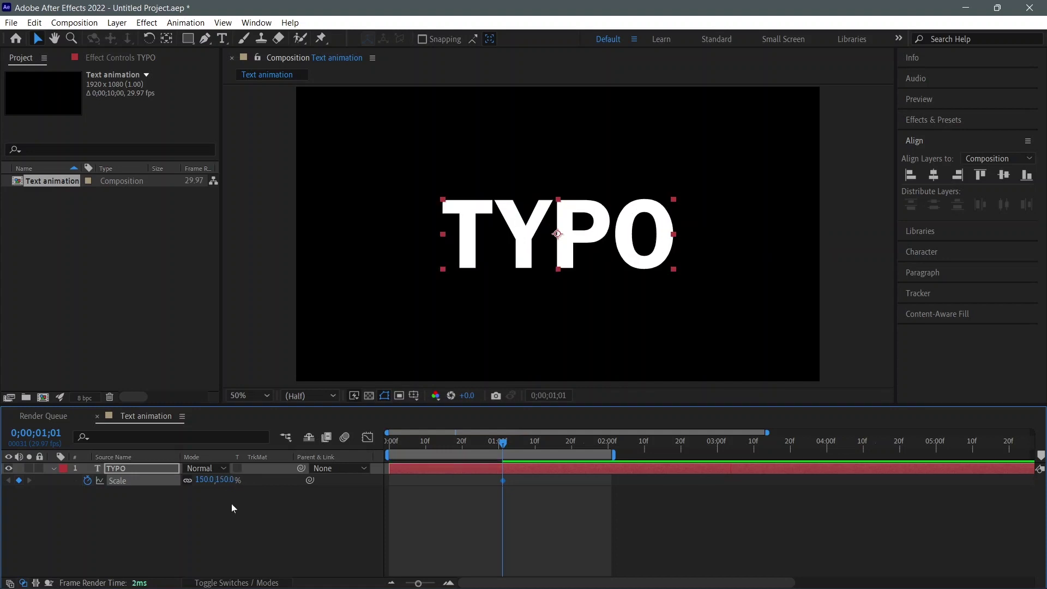
Step: Keyframe Scale at 100% at 2 seconds, preview, and shift the keyframes earlier
left_click_drag(503, 443, 608, 443)
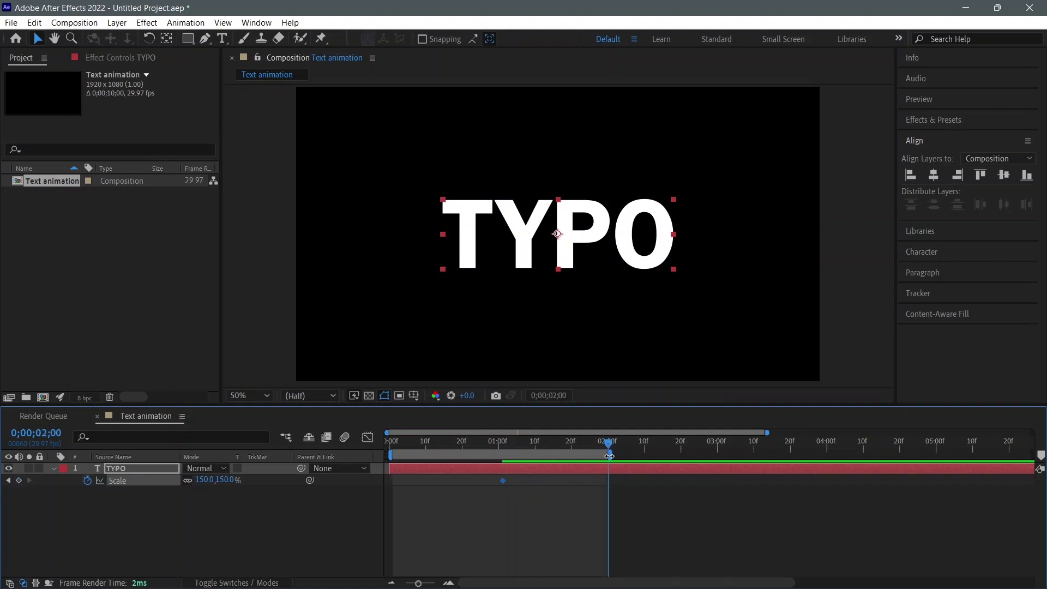
left_click(228, 480)
type("100")
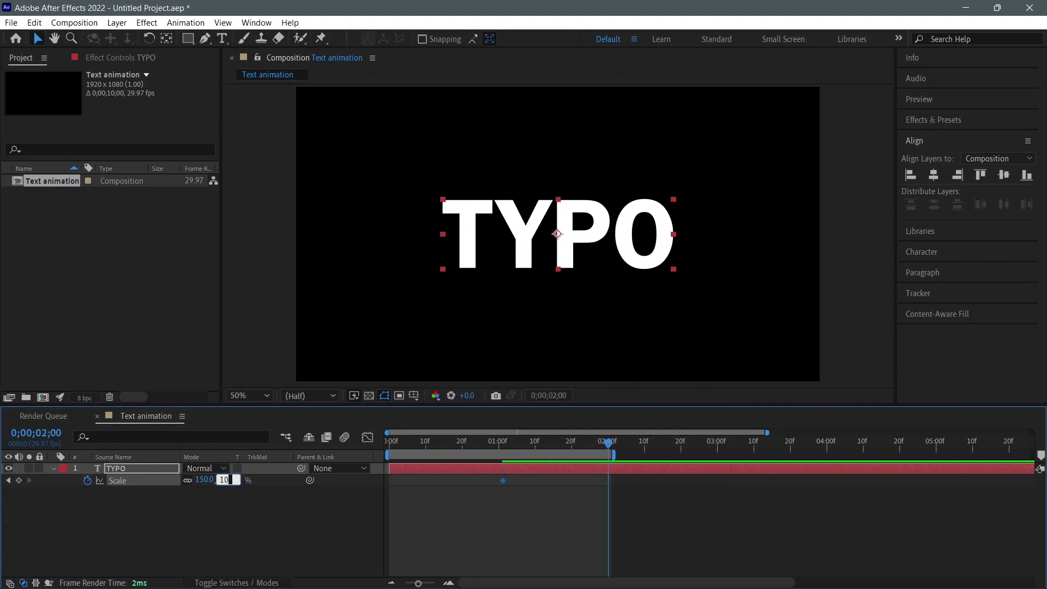
key("Return")
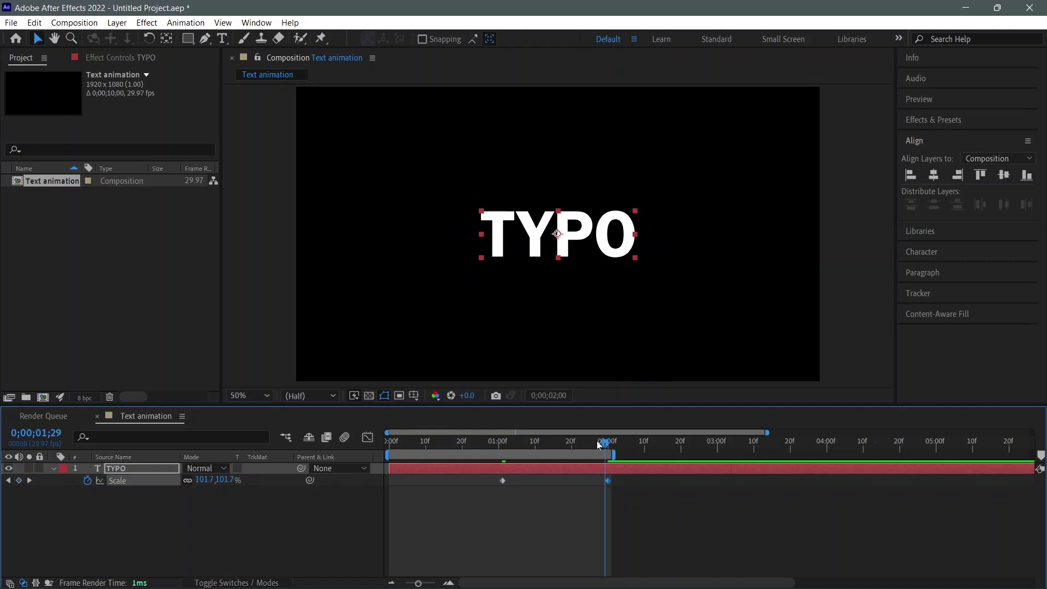
key("space")
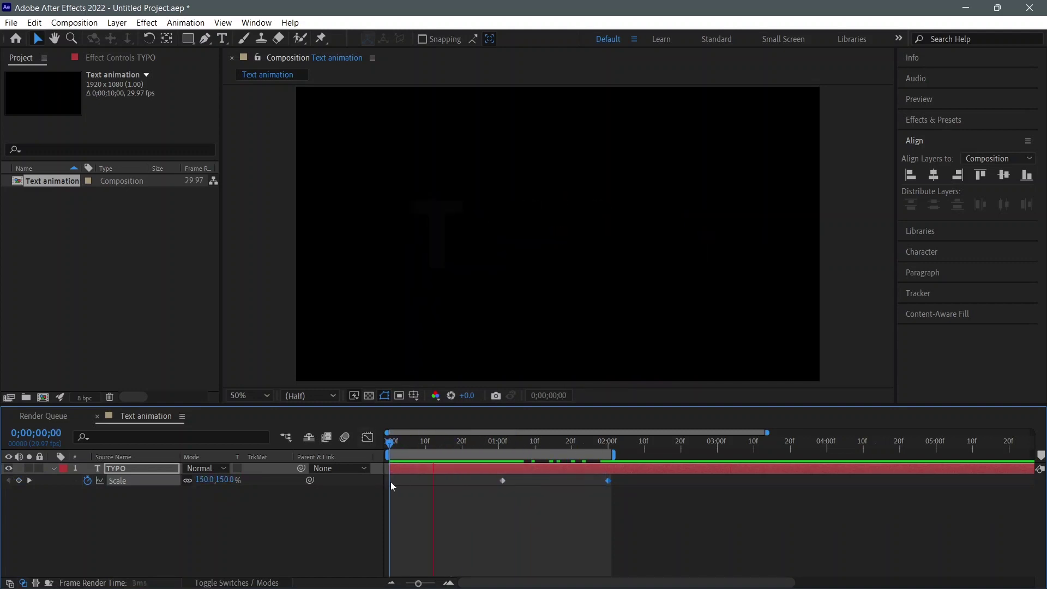
key("space")
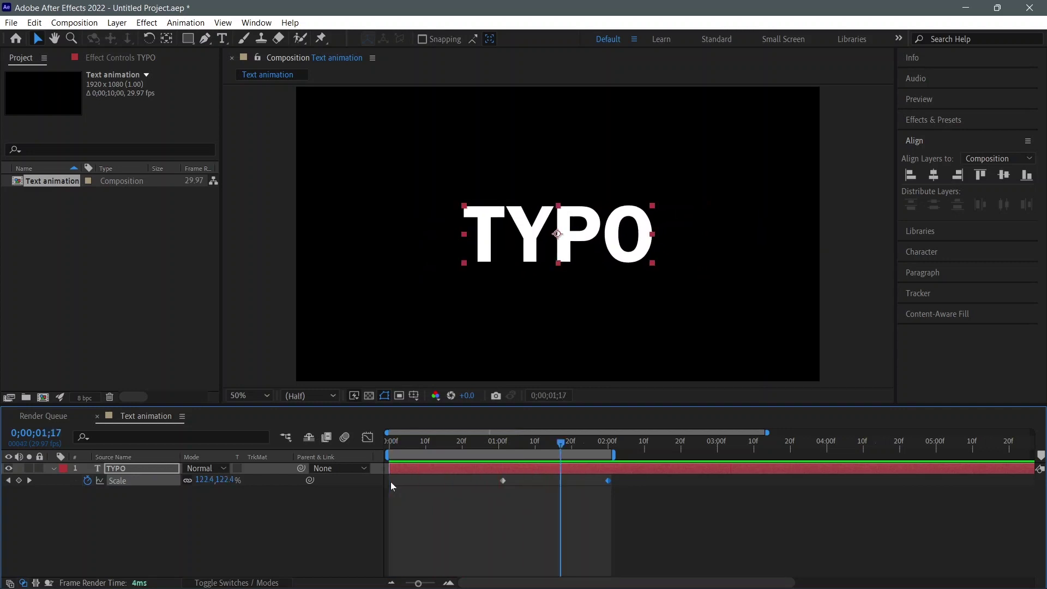
key("ctrl+z")
Step: Apply Easy Ease to both Scale keyframes
left_click_drag(427, 502, 522, 480)
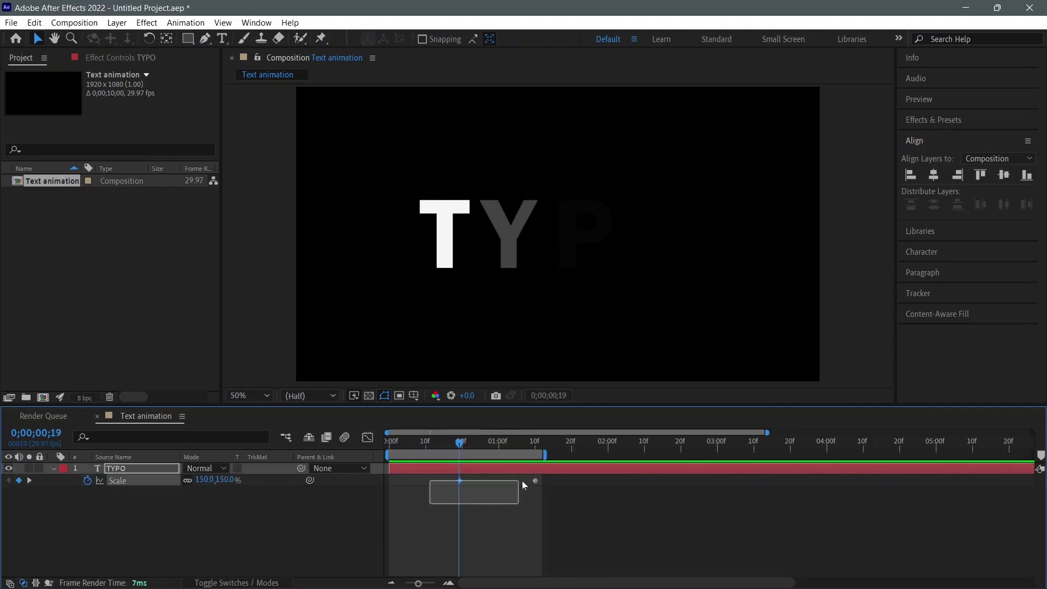
right_click(538, 481)
mouse_move(583, 533)
left_click(728, 381)
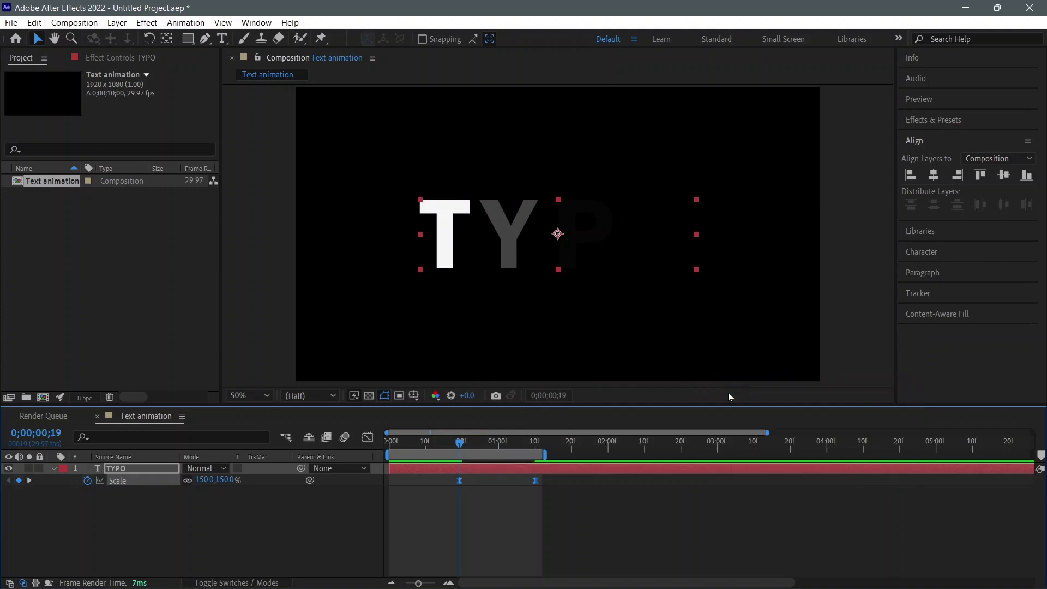
Step: Lengthen the ending keyframe's influence in the speed graph for a quick shrink that settles smoothly
left_click(368, 437)
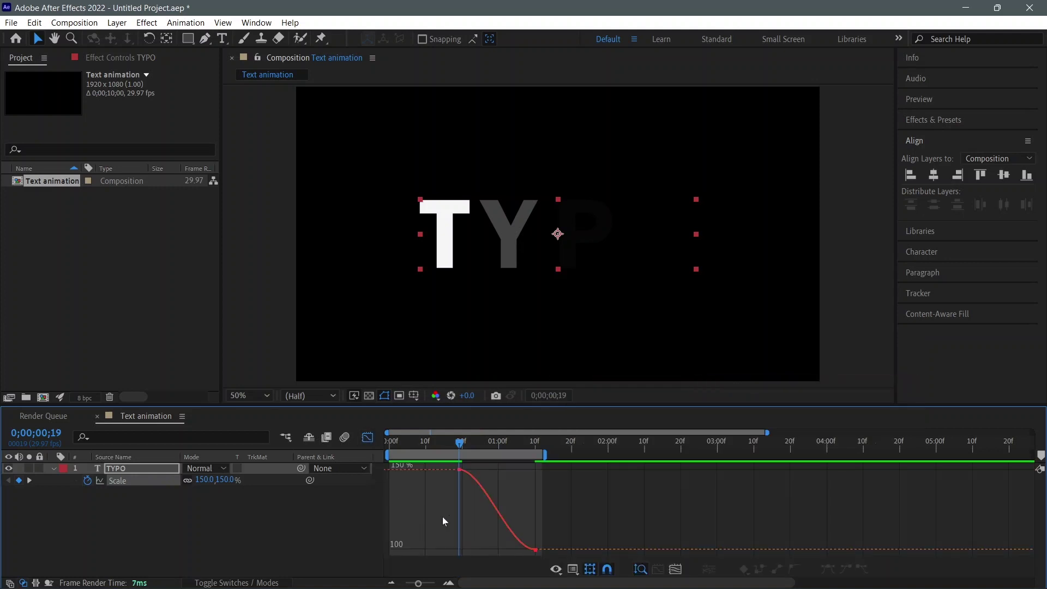
right_click(443, 516)
left_click(491, 406)
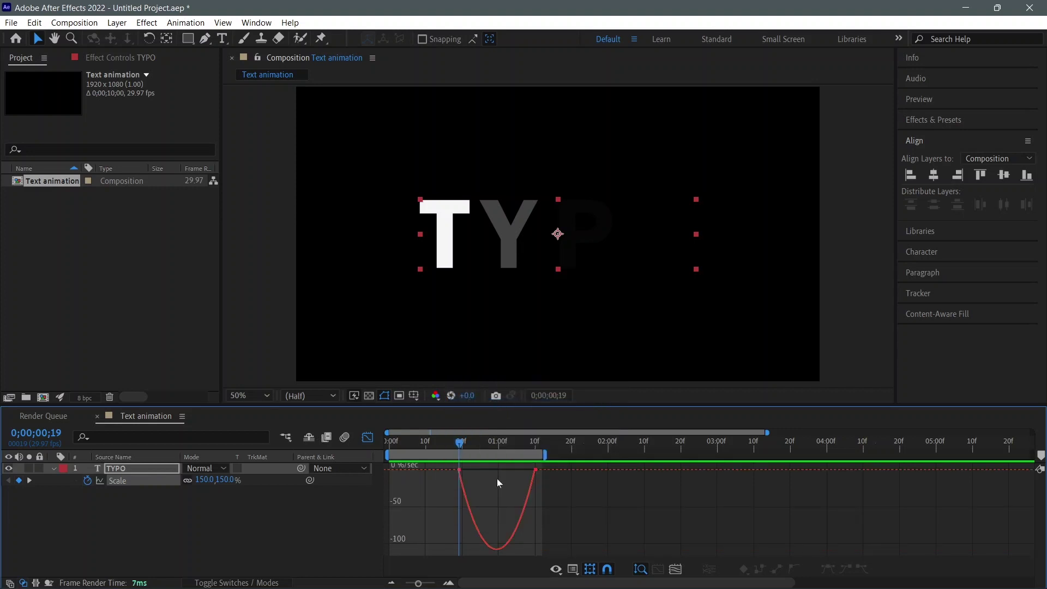
left_click(536, 470)
left_click_drag(523, 470, 497, 468)
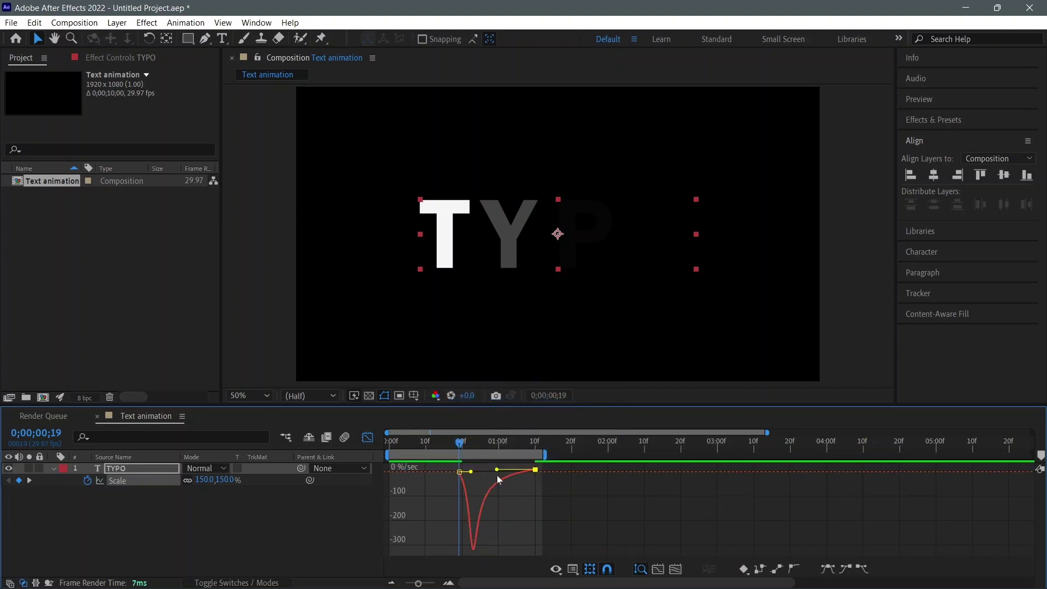
left_click(368, 438)
left_click_drag(460, 441, 391, 496)
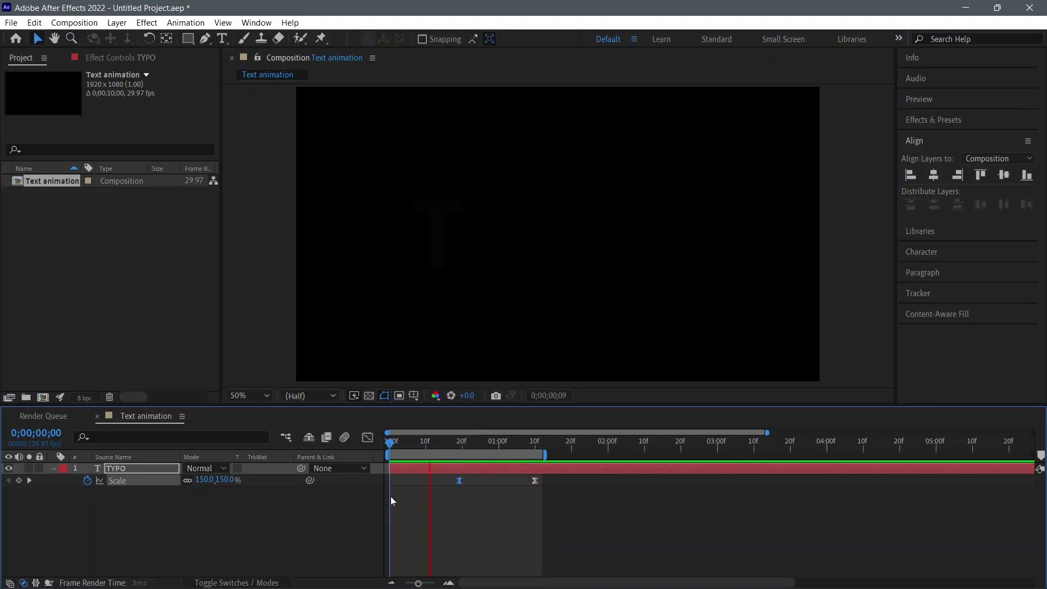
left_click(117, 468)
Step: Duplicate TYPO and delete Animator 1 from the copy, TYPO 2
left_click(34, 23)
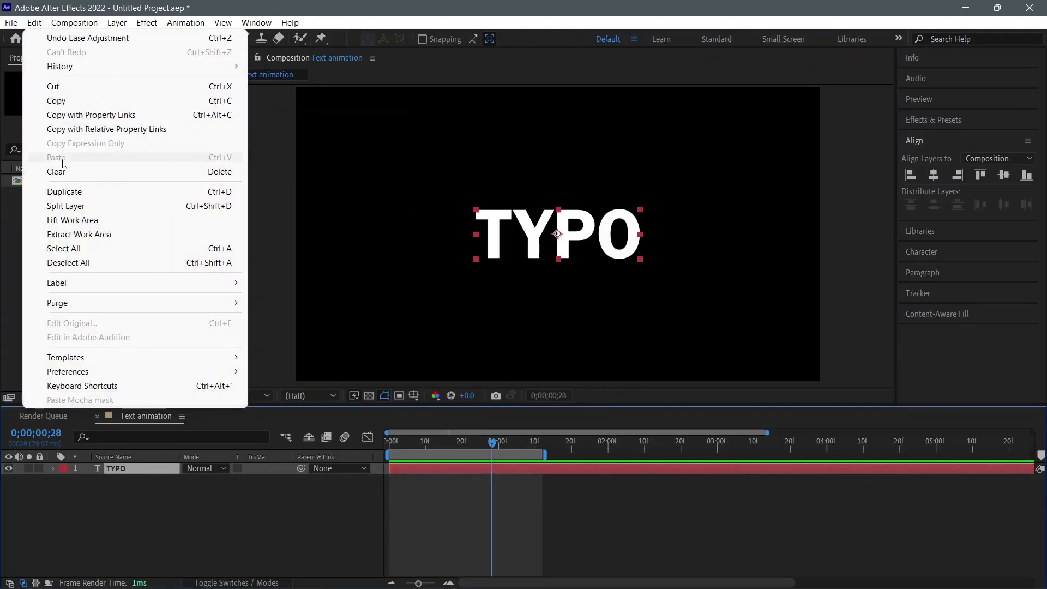
left_click(64, 191)
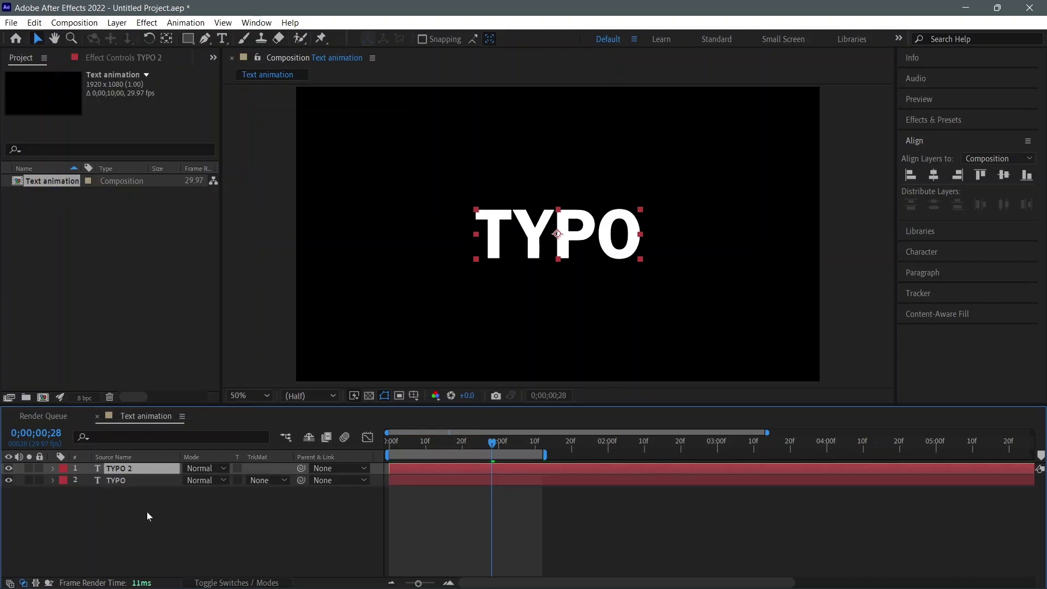
left_click(52, 468)
left_click(66, 481)
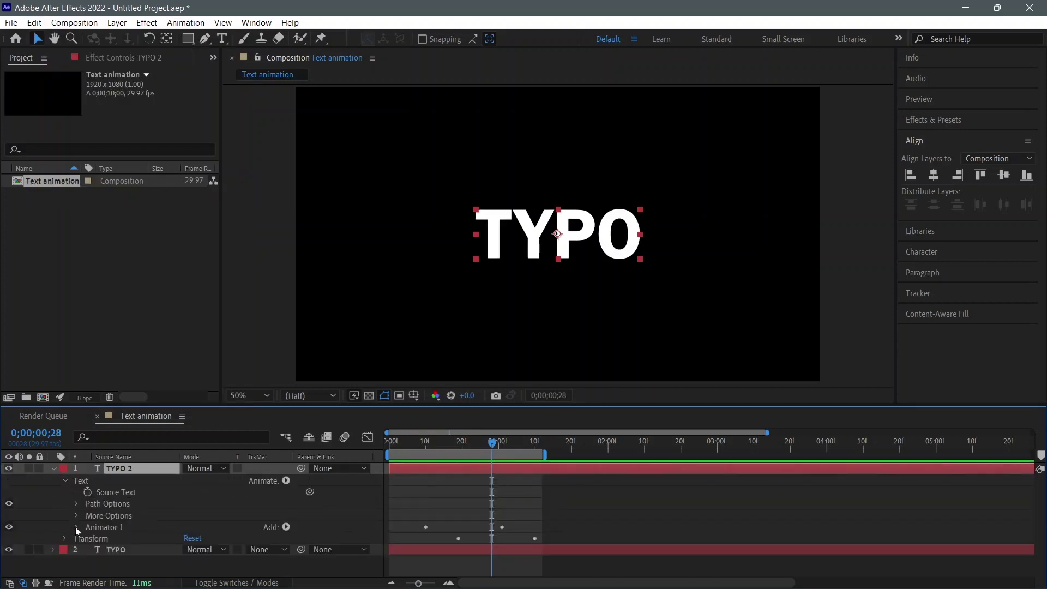
left_click(102, 528)
key("Delete")
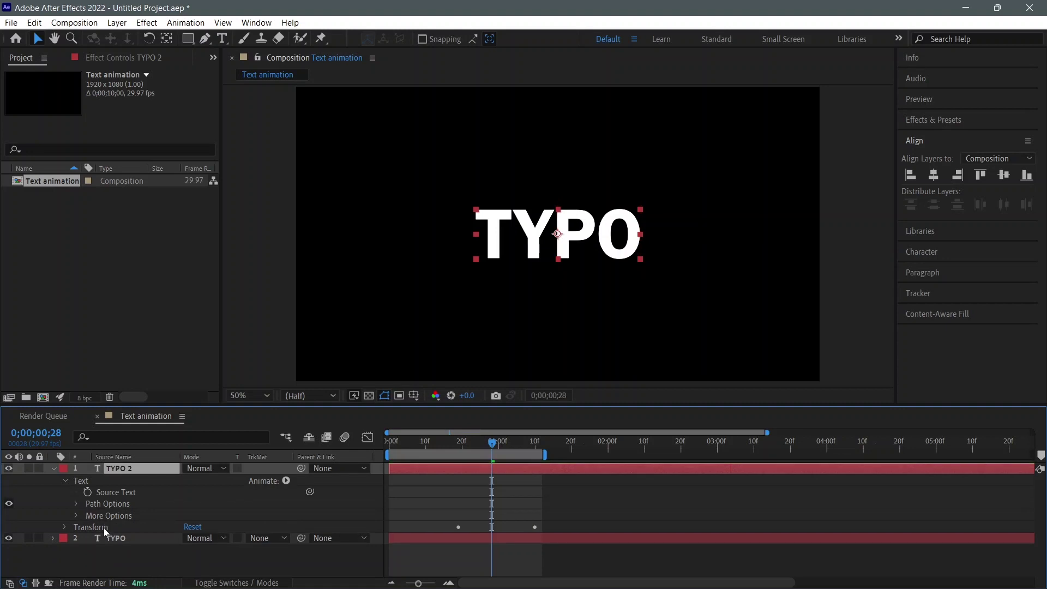
Step: Remove the Scale keyframes from TYPO 2 and preview
left_click(127, 467)
key("s")
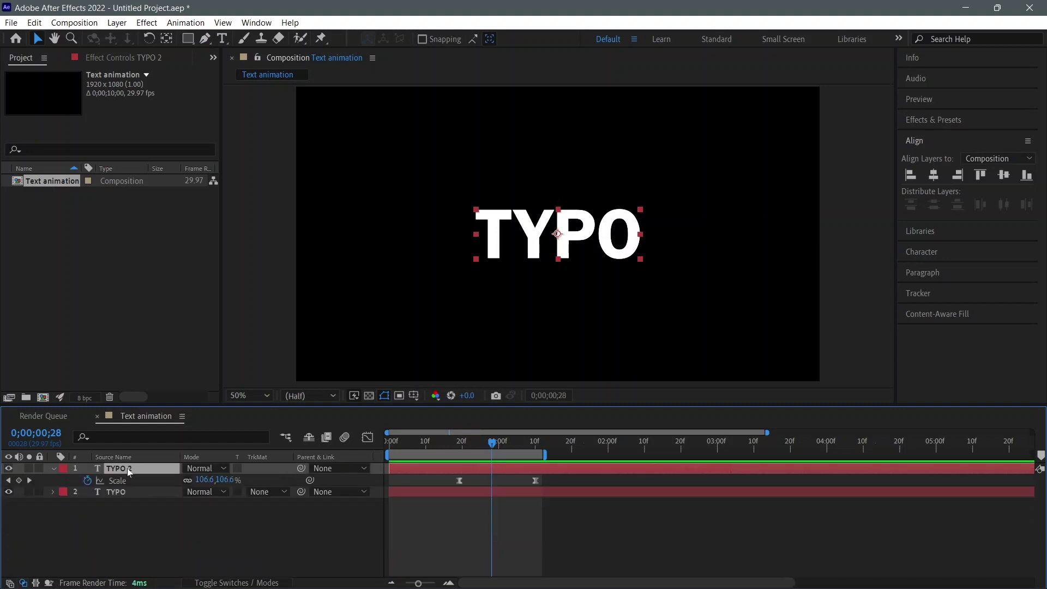
left_click(89, 481)
left_click_drag(498, 453, 373, 442)
key("space")
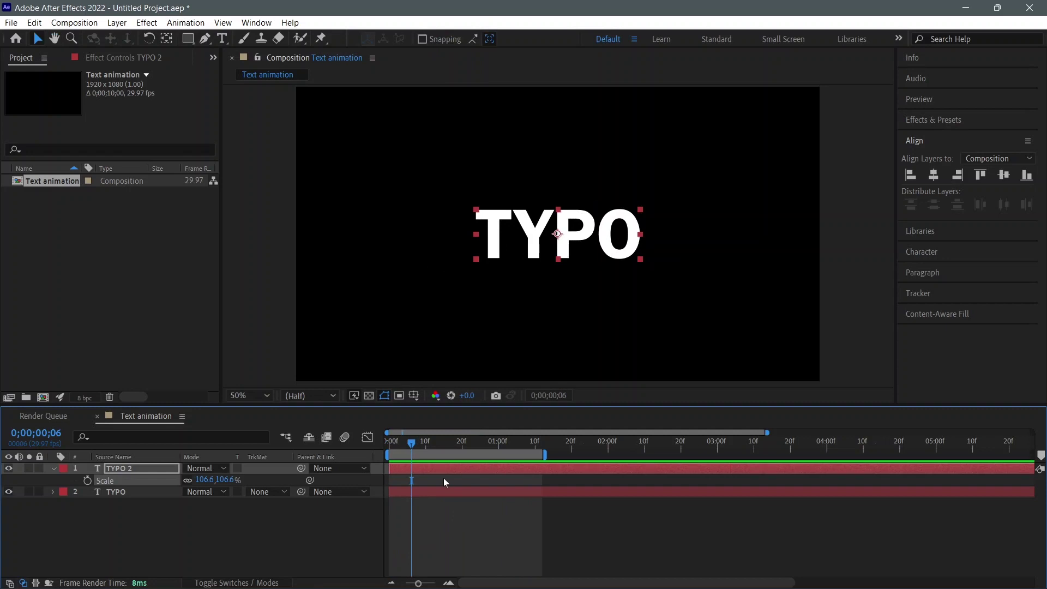
Step: Nudge TYPO 2 upward and scrub the timeline to compare with TYPO
left_click(151, 472)
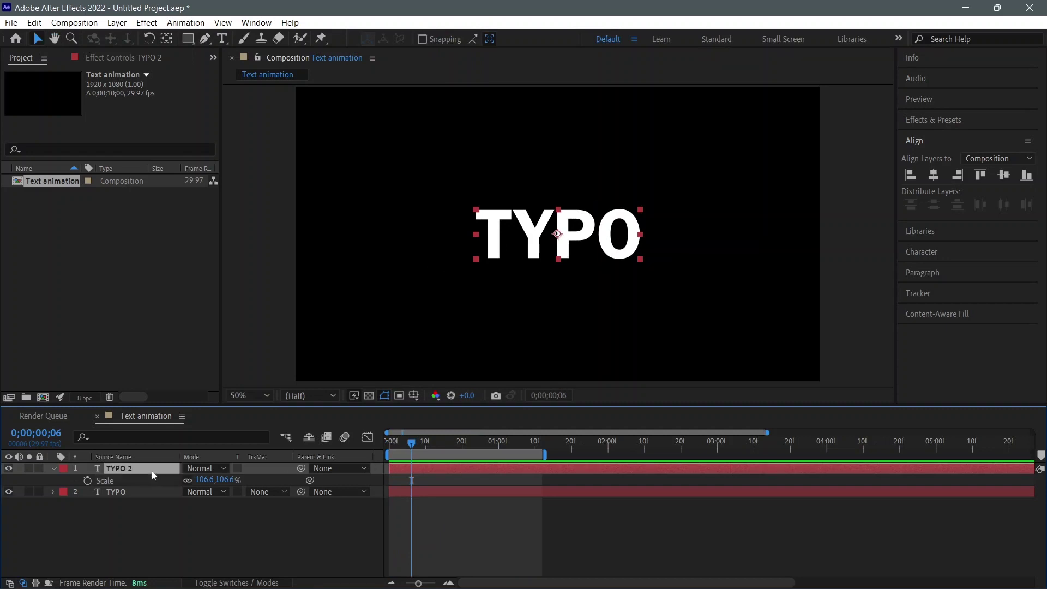
key("shift+Up")
key("shift+Up")
key("shift+Up")
key("shift+Up")
key("shift+Up")
key("Up")
key("Up")
key("Up")
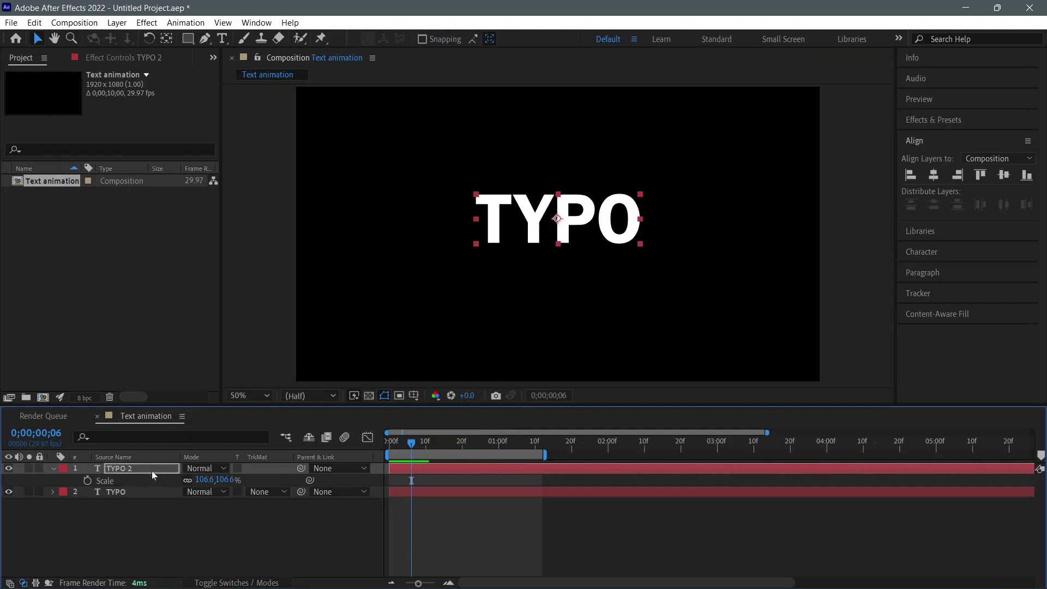
left_click(419, 443)
left_click_drag(419, 443, 498, 463)
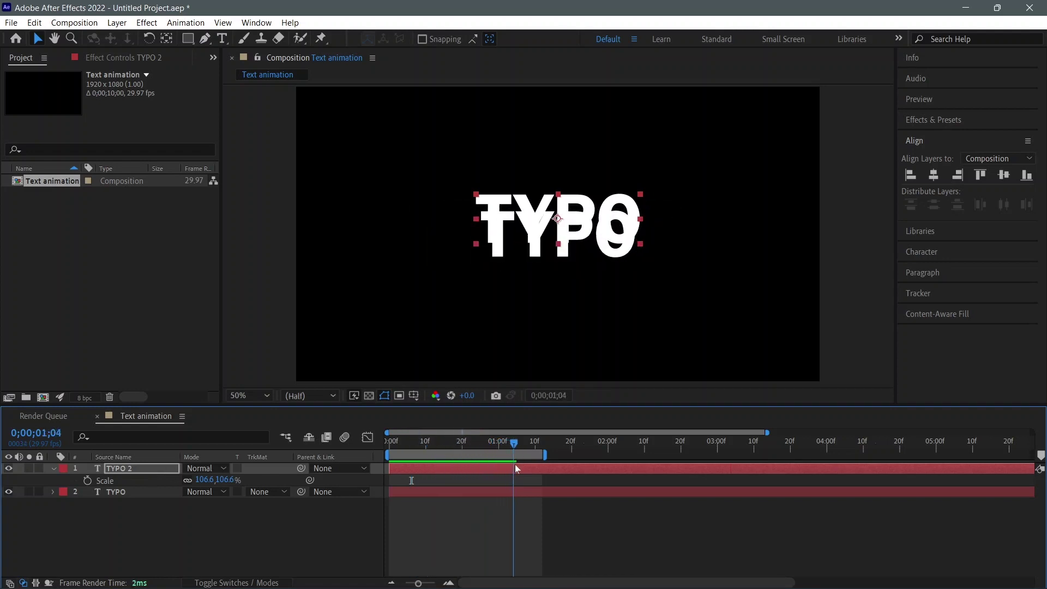
left_click_drag(500, 463, 491, 463)
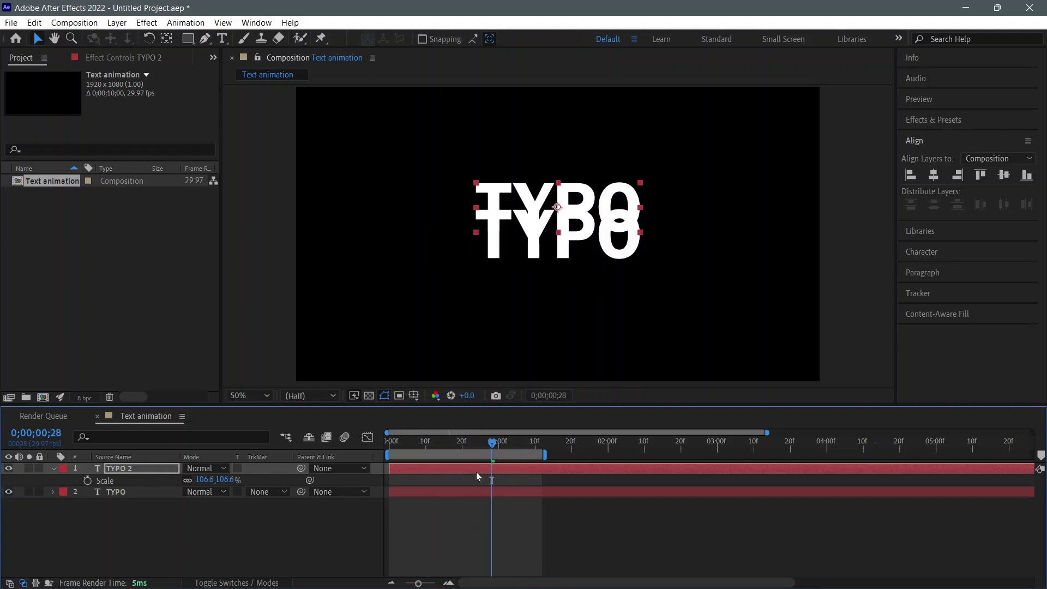
Step: Make TYPO 2 outline-only with a 4 px stroke and move it slightly higher
left_click(927, 250)
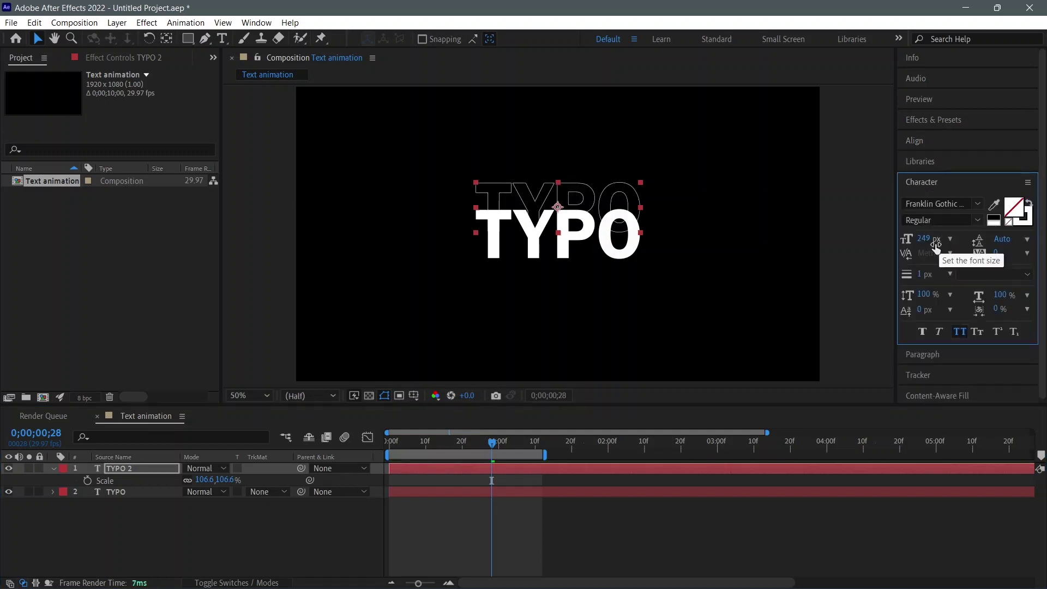
left_click_drag(920, 273, 928, 274)
key("s")
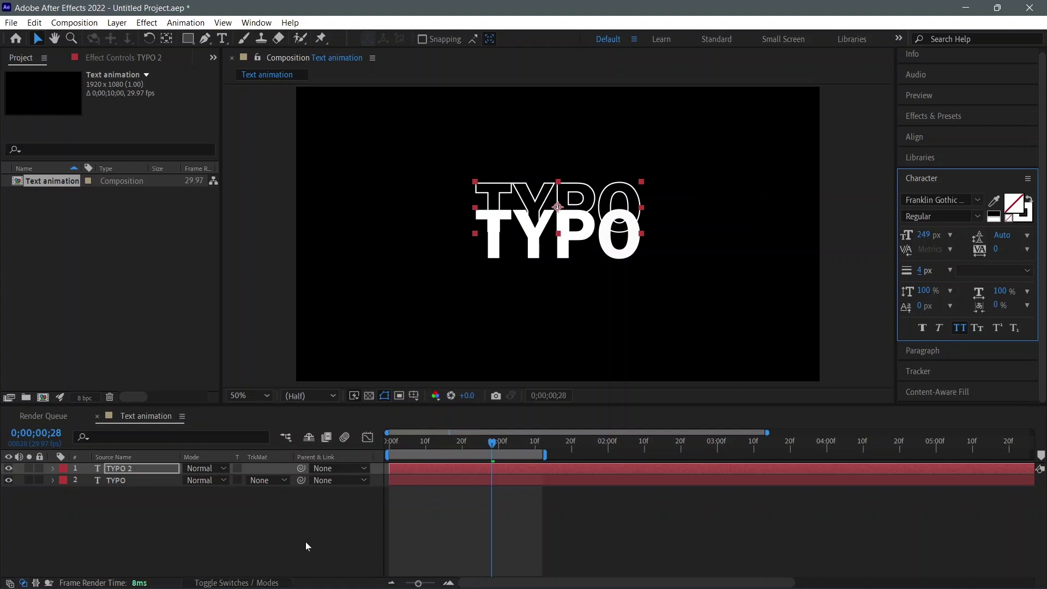
left_click_drag(557, 207, 558, 203)
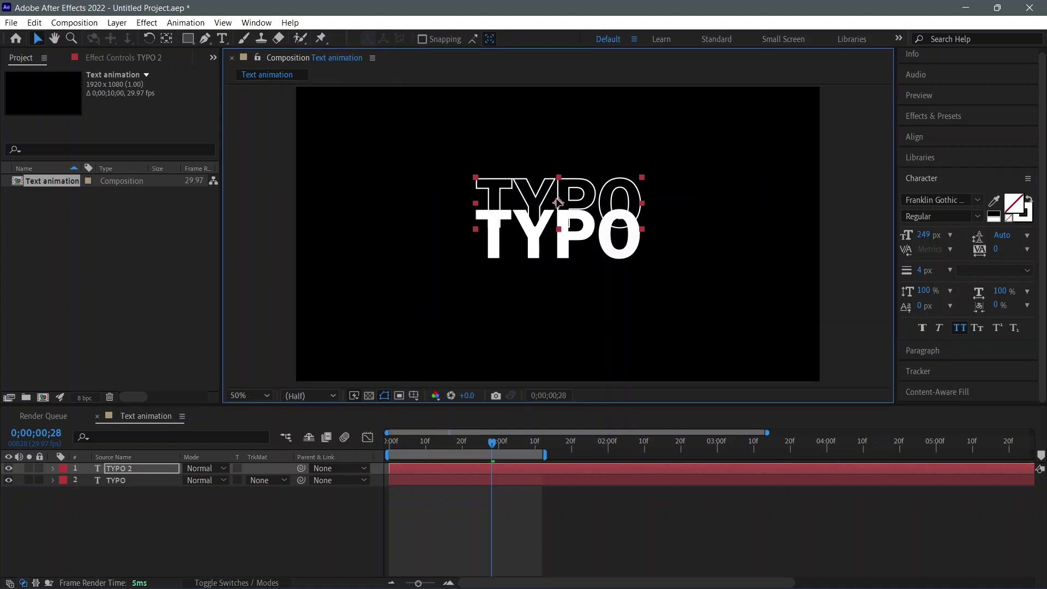
Step: Draw a rectangular mask across the upper TYPO 2 text
key("u")
key("u")
key("q")
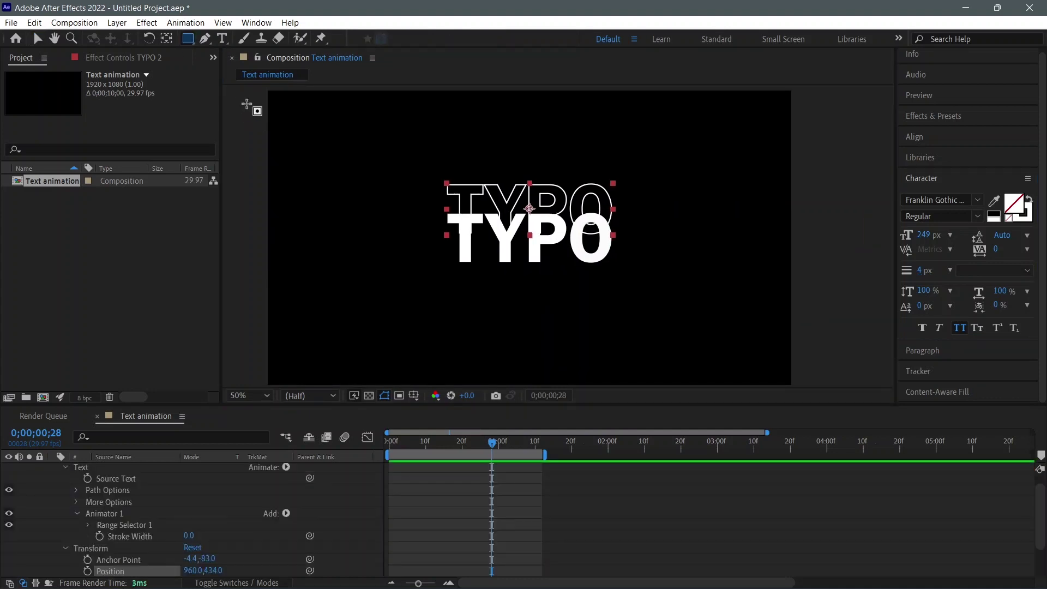
mouse_move(243, 90)
left_mouse_down()
mouse_move(819, 235)
mouse_move(845, 211)
left_mouse_up()
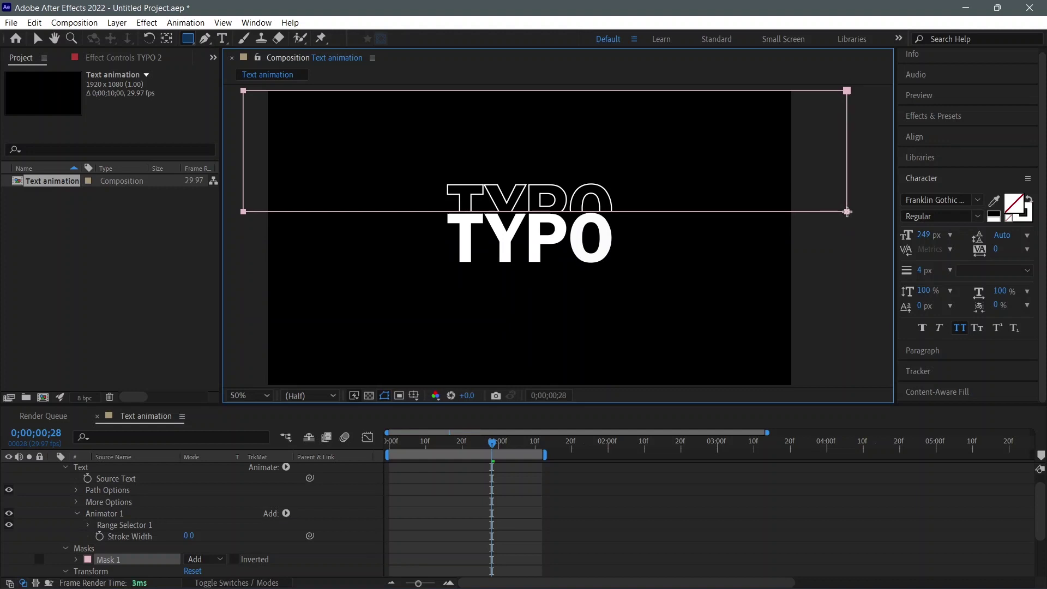
left_click_drag(845, 211, 847, 211)
Step: Set the Mask Feather to 50, then change it to 35 pixels
key("f")
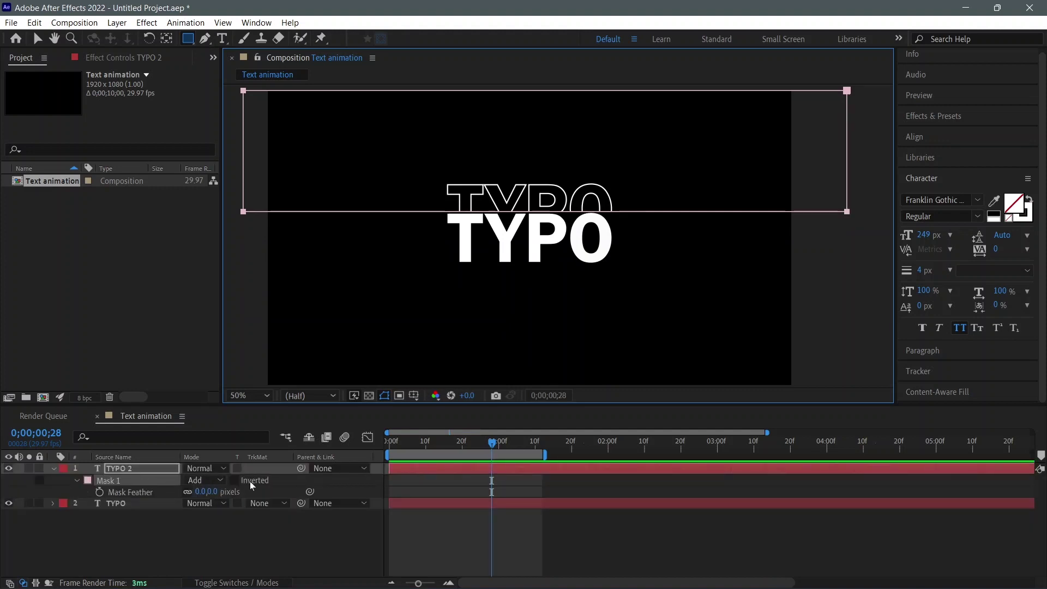
left_click(213, 492)
type("50")
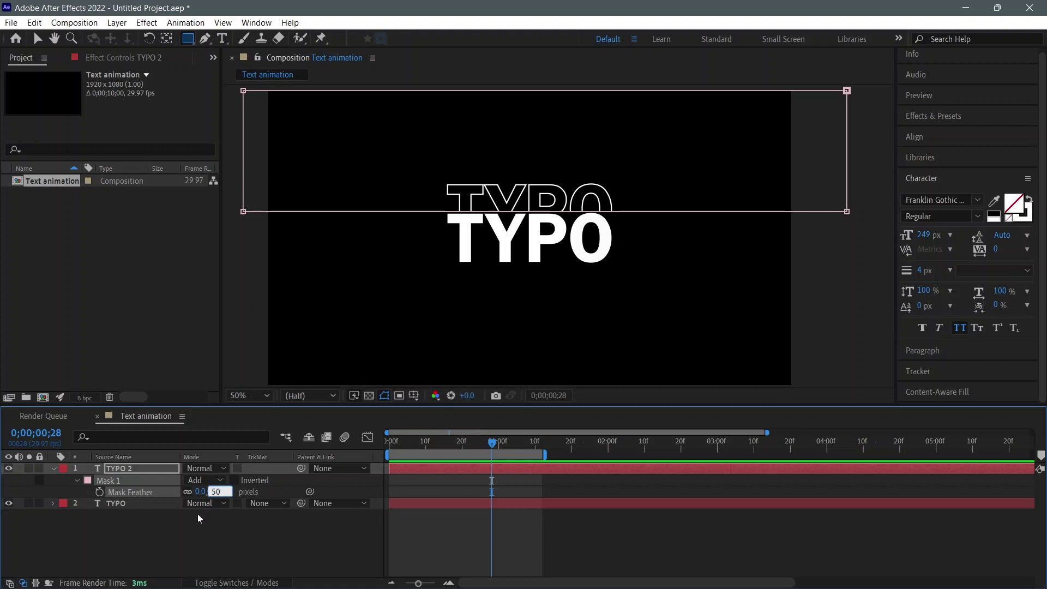
key("Return")
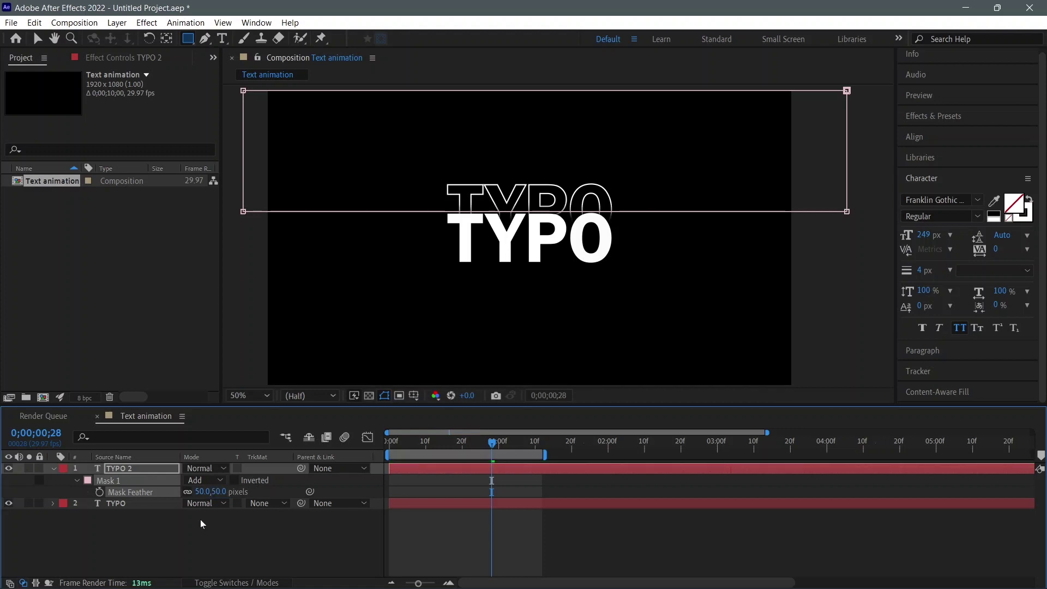
left_click(219, 492)
type("35")
key("Return")
left_click(54, 468)
left_click(63, 468)
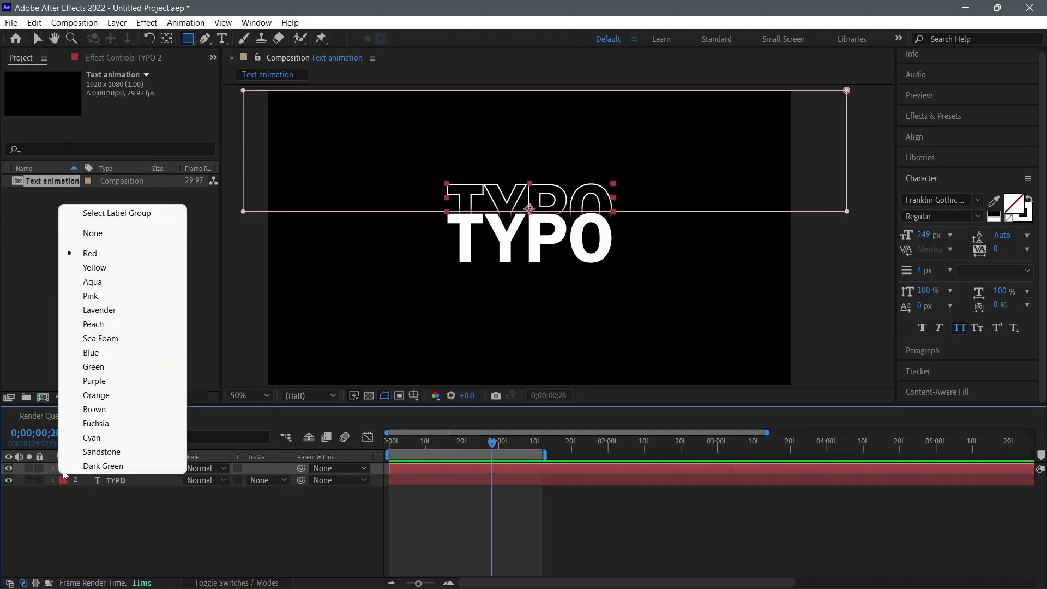
Step: Give the outlined layer a Yellow label and rename it to '1'
left_click(99, 274)
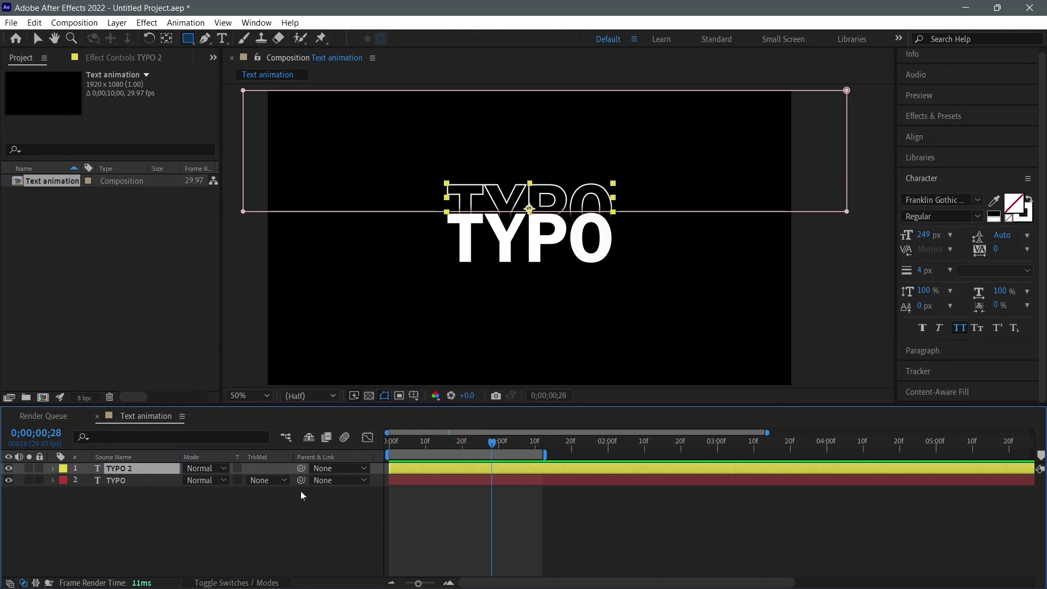
right_click(125, 469)
left_click(143, 446)
type("1")
key("Return")
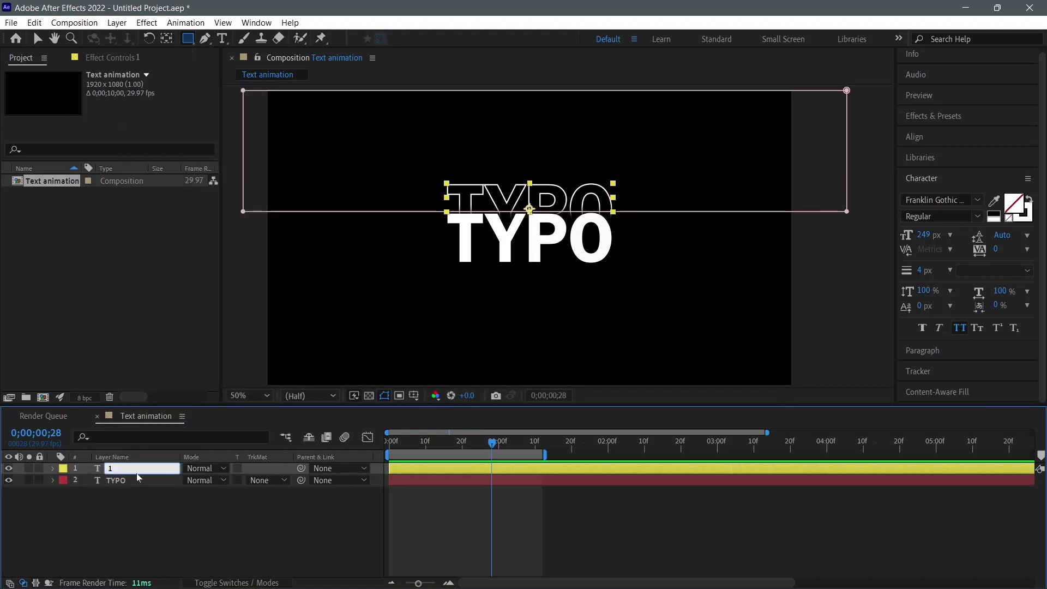
key("v")
Step: Nudge layer 1 slightly higher above the solid TYPO
key("shift+Up")
key("shift+Up")
key("shift+Up")
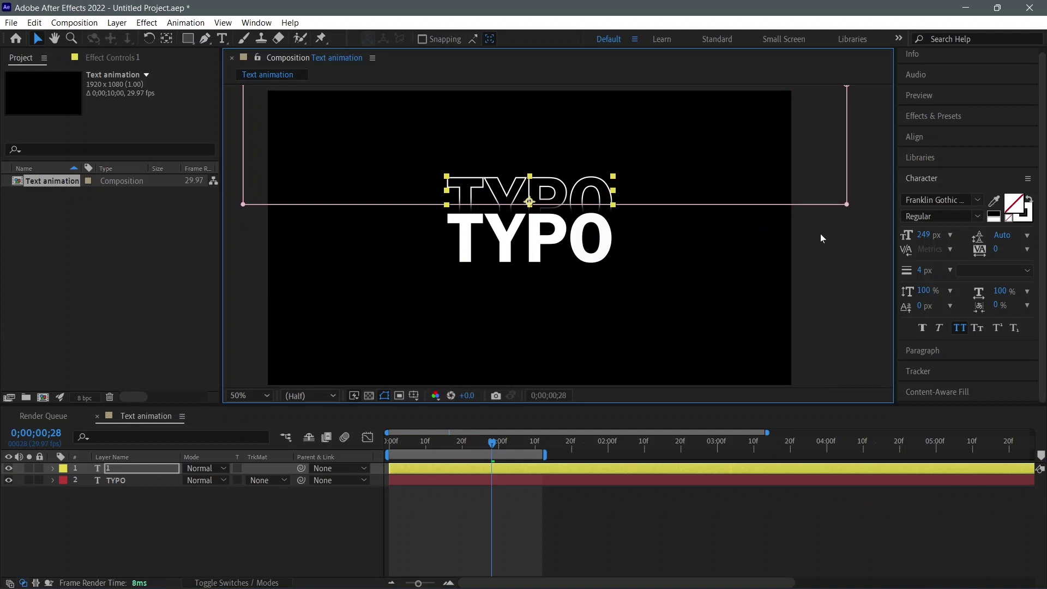
key("shift+Down")
left_click(117, 469)
Step: Duplicate layer 1 as layer 2 and nudge the copy up above the first echo
left_click(30, 24)
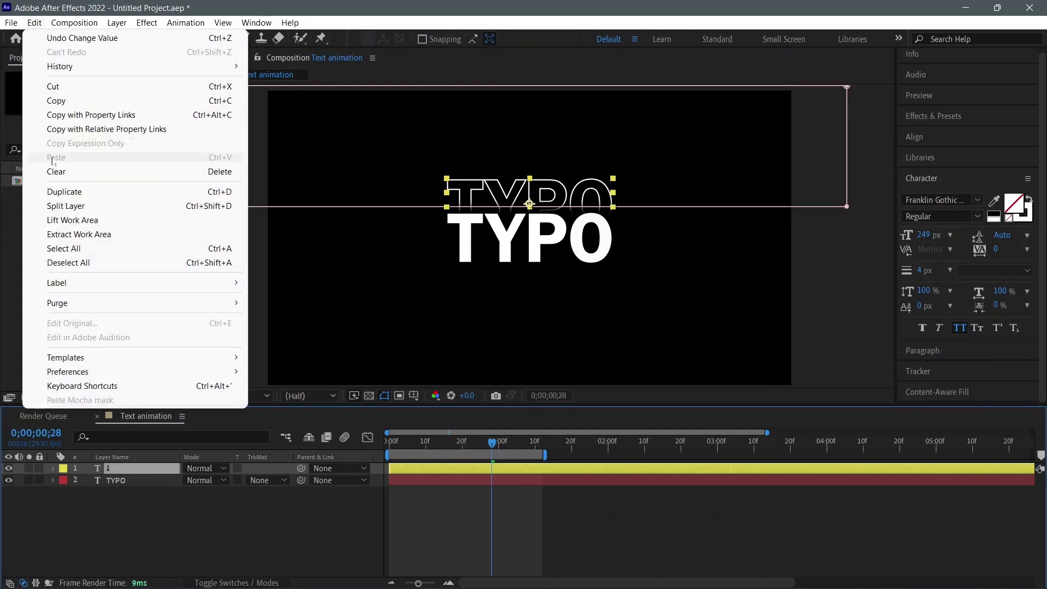
left_click(60, 192)
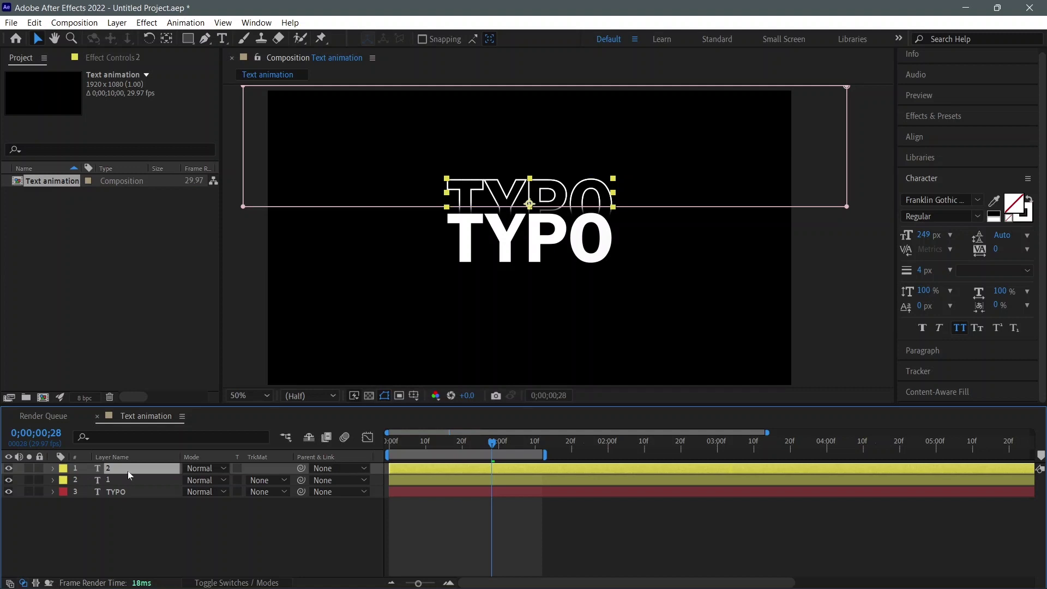
key("shift+Up")
key("shift+Up")
key("shift+Up")
key("shift+Up")
key("shift+Up")
key("shift+Up")
key("shift+Up")
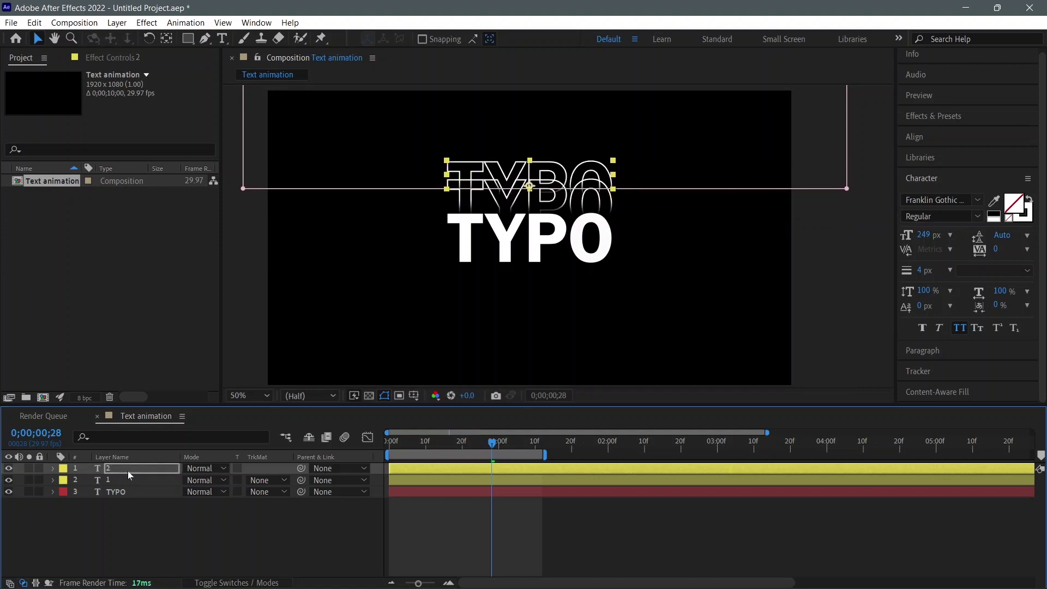
key("shift+Up")
key("shift+Up")
key("shift+Up")
key("shift+Up")
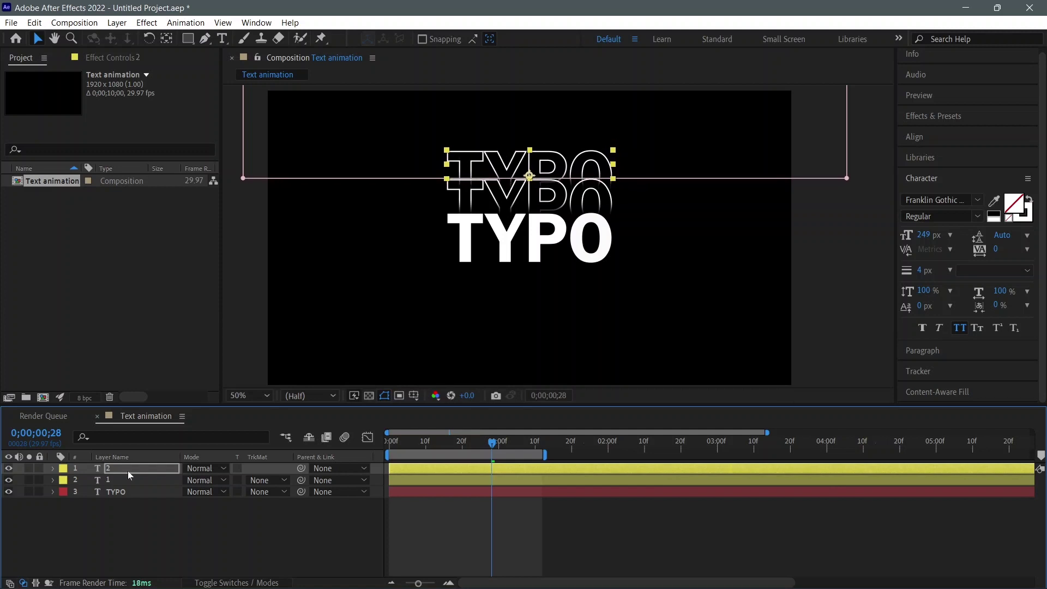
key("shift+Down")
key("shift+Down")
key("shift+Down")
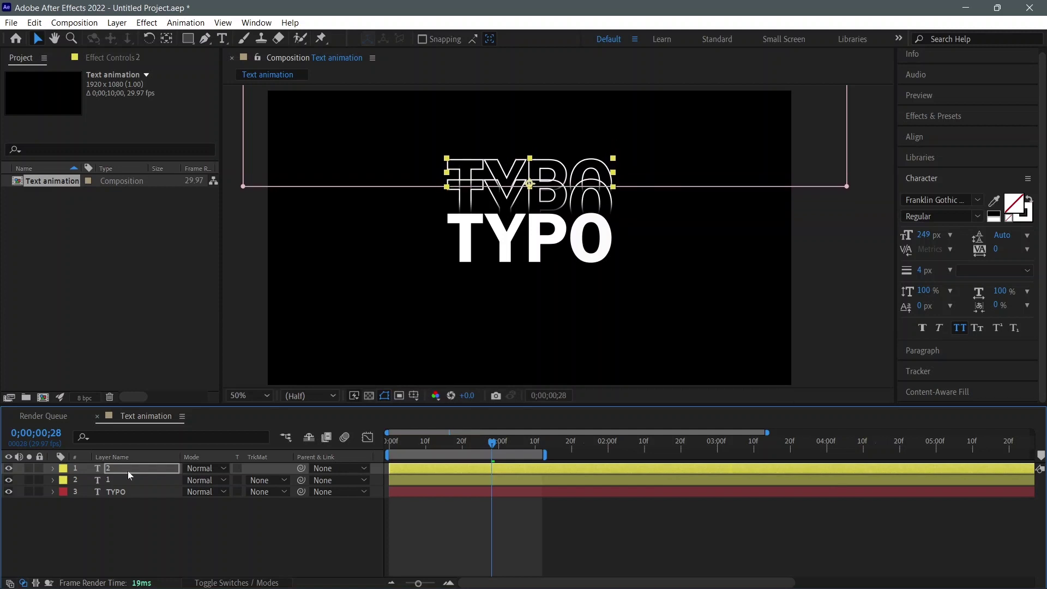
key("Return")
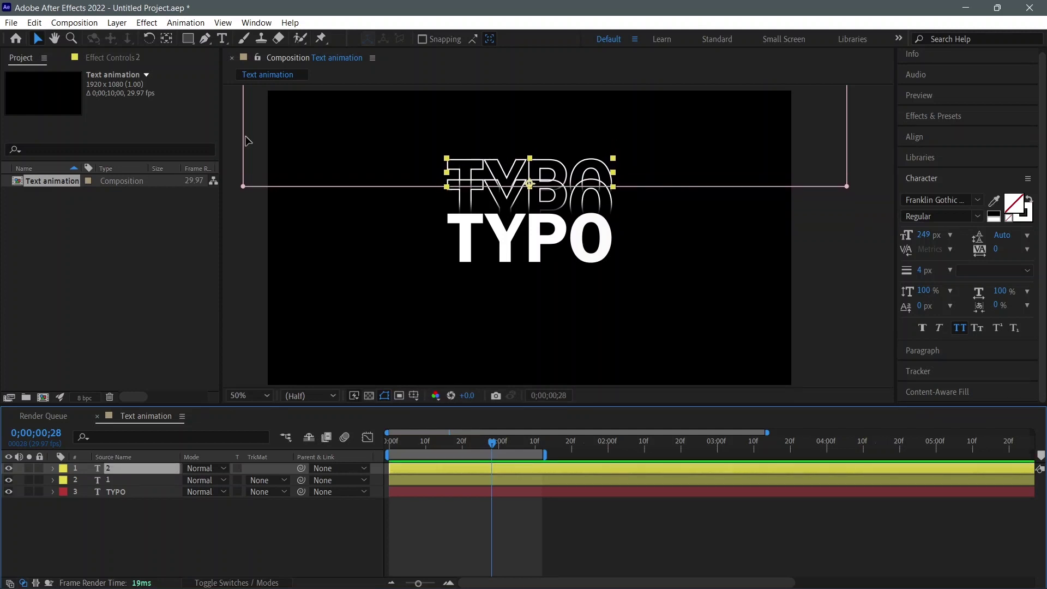
Step: Fine-tune layer 2's spacing above the first echo and raise its mask's bottom edge
left_click_drag(236, 134, 866, 168)
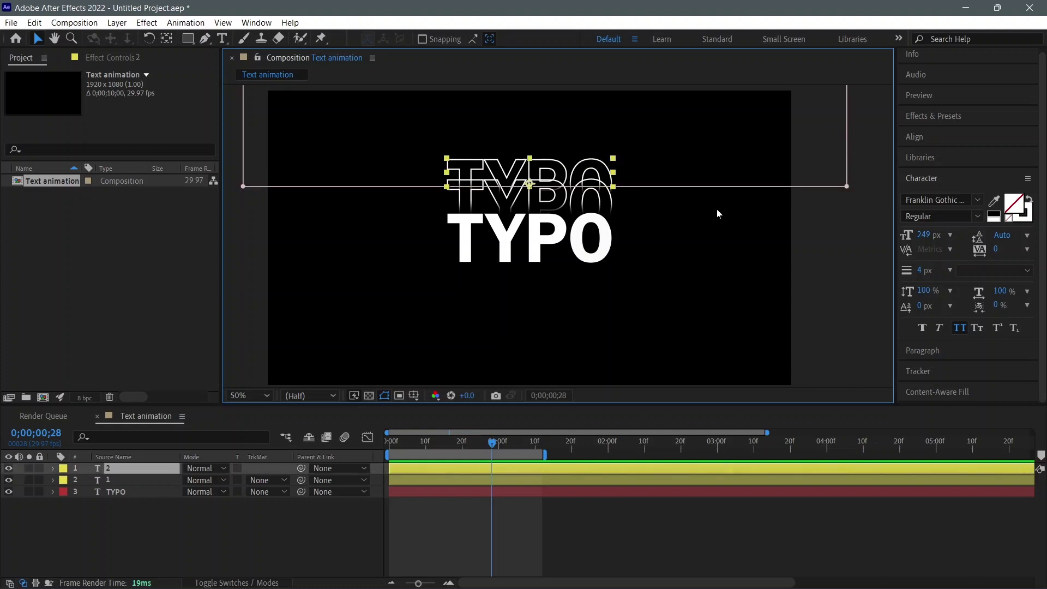
key("shift+Up")
key("shift+Up")
key("shift+Up")
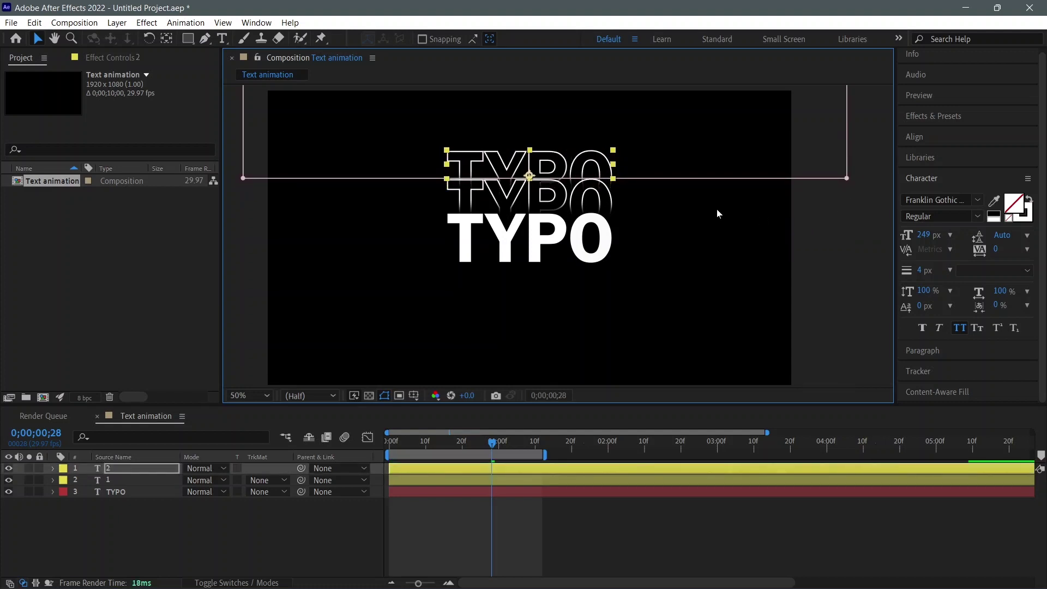
key("shift+Up")
left_click(842, 264)
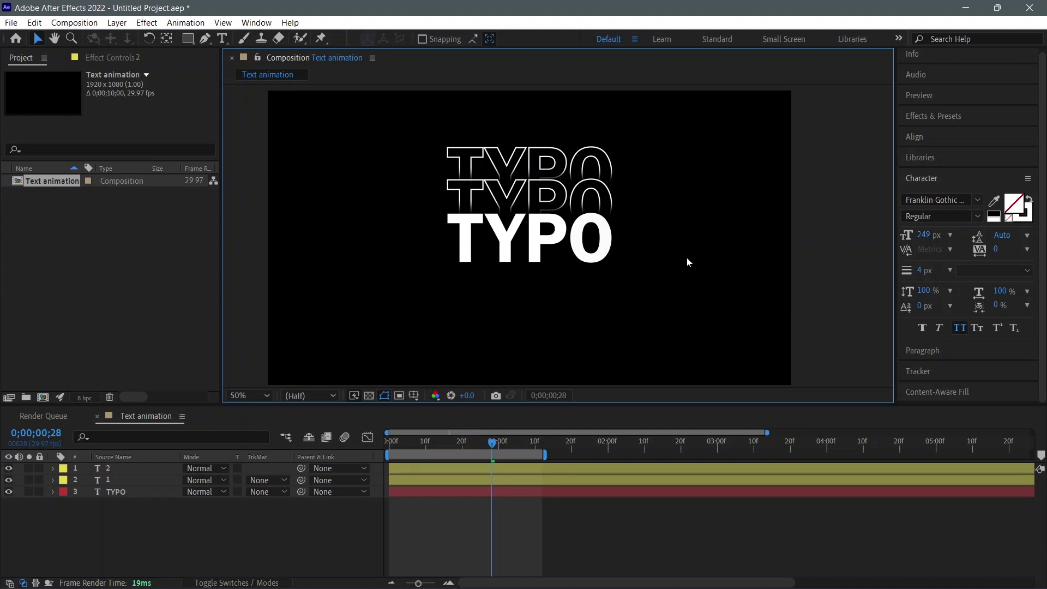
left_click(542, 173)
key("shift+Down")
key("shift+Down")
key("shift+Down")
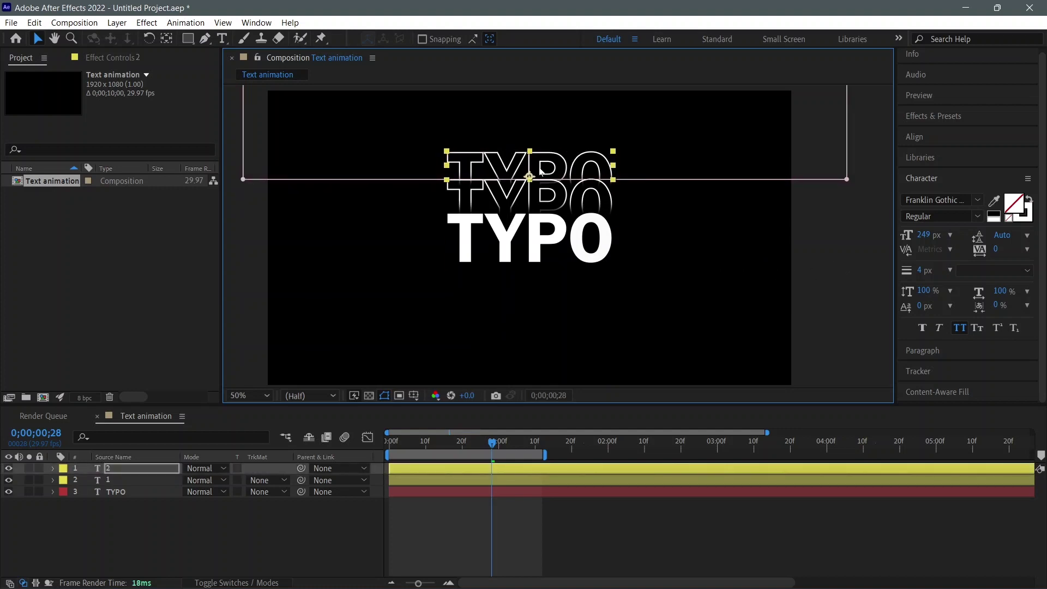
key("shift+Down")
key("shift+Down")
key("shift+Down")
key("shift+Down")
key("shift+Down")
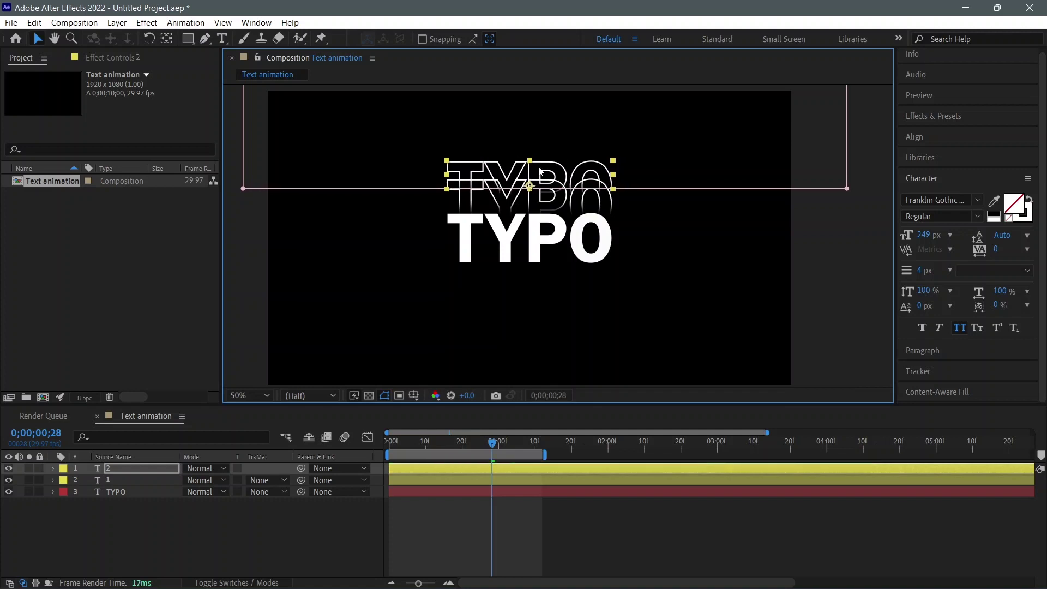
key("shift+Down")
left_click(844, 269)
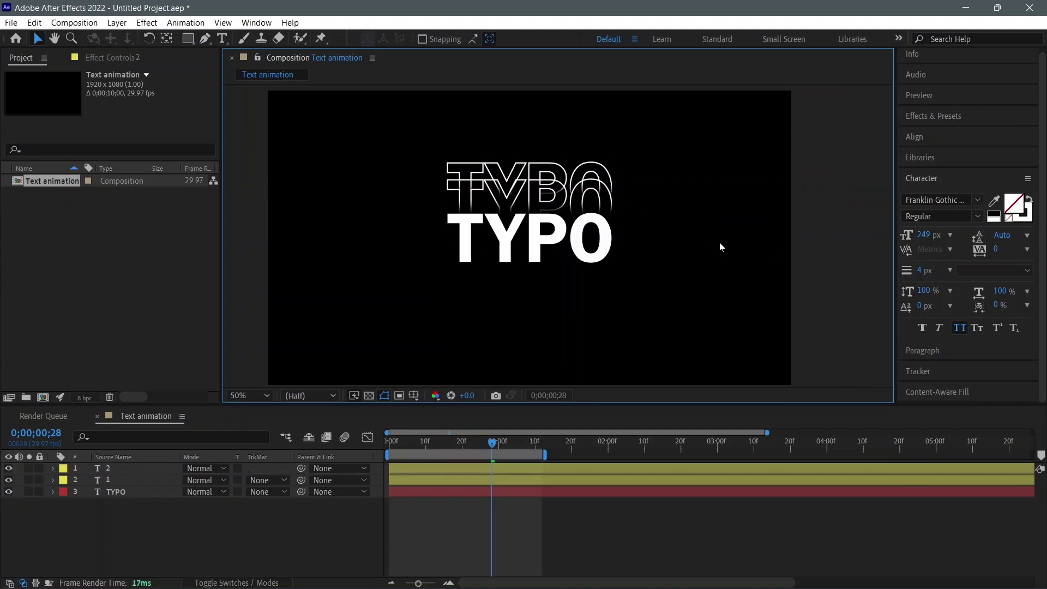
left_click_drag(243, 190, 846, 87)
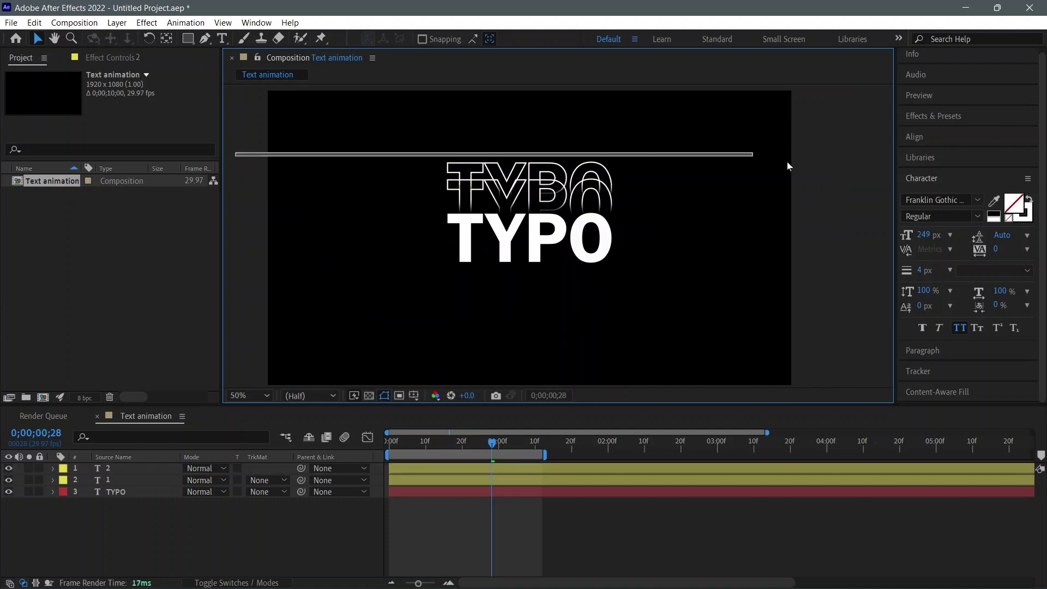
left_click_drag(529, 187, 530, 178)
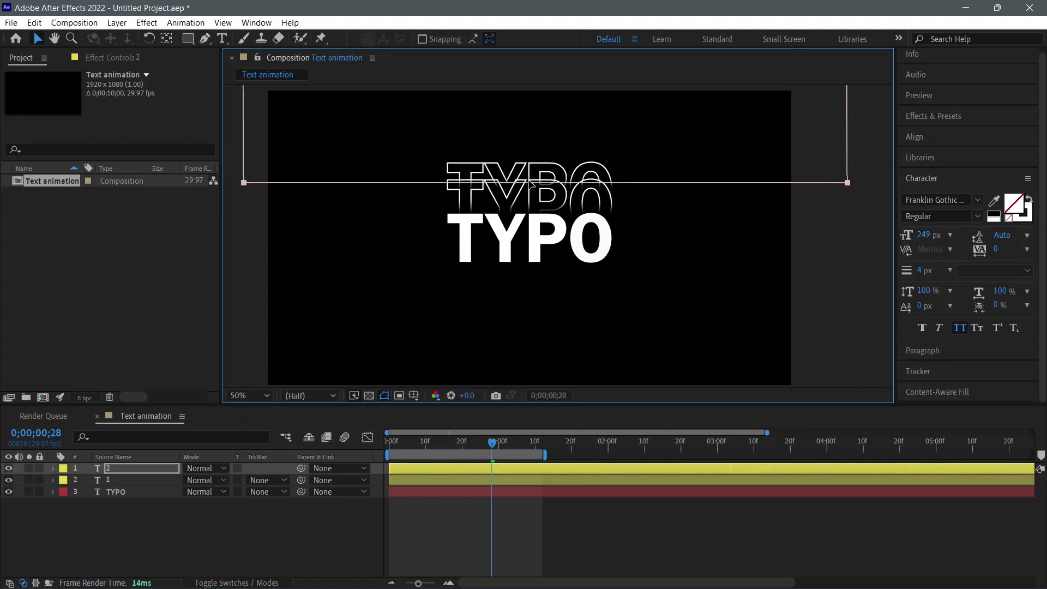
Step: Duplicate layer 2 as layer 3 and move it up as the topmost echo
key("ctrl+d")
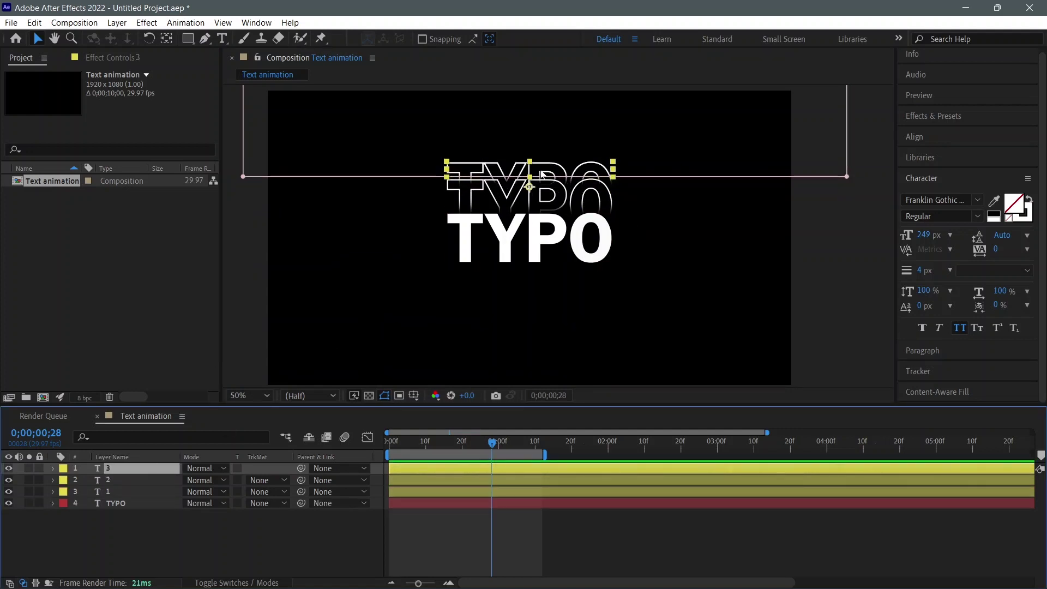
left_click_drag(542, 173, 541, 156)
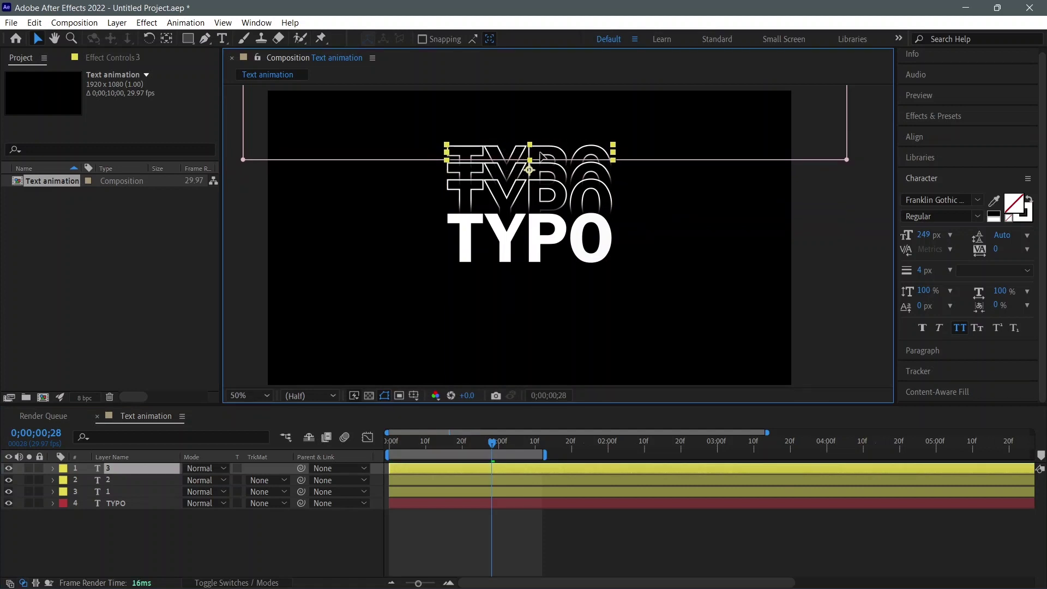
key("Return")
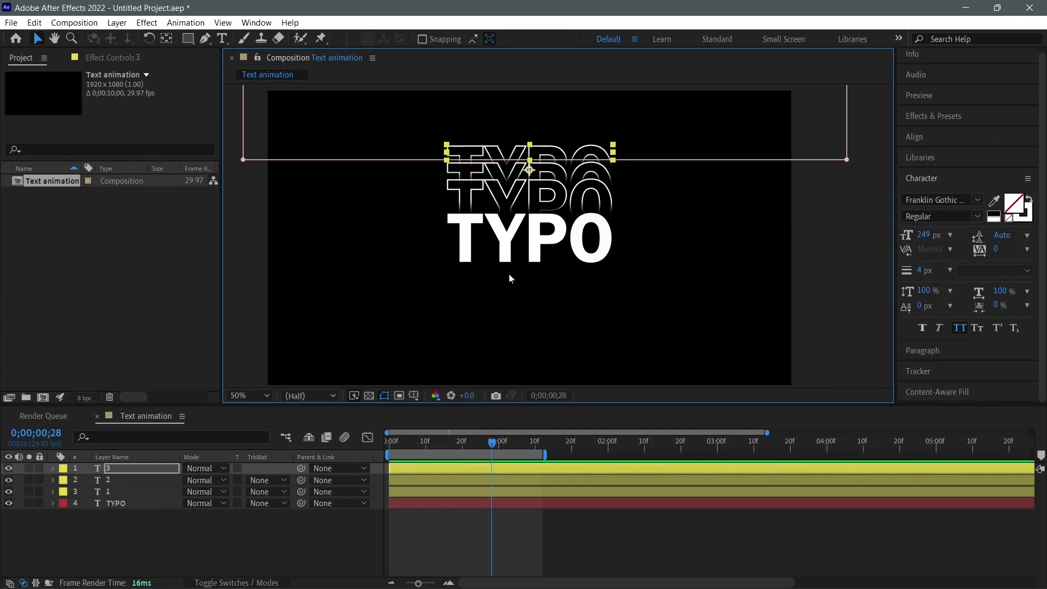
left_click_drag(234, 144, 898, 148)
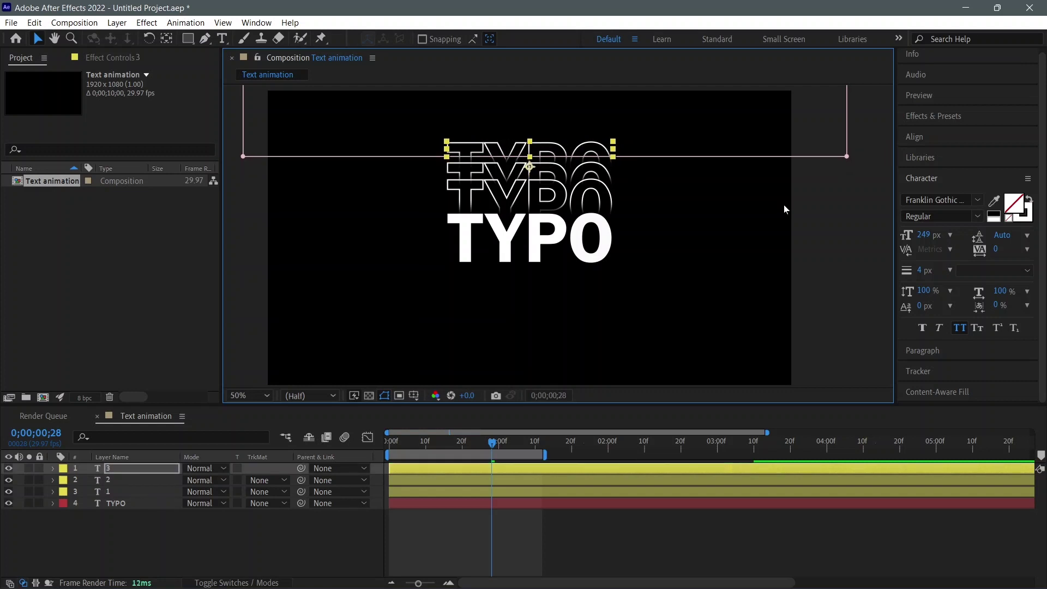
Step: Make another copy of layer 1, rename it and change its label colour
left_click(741, 181)
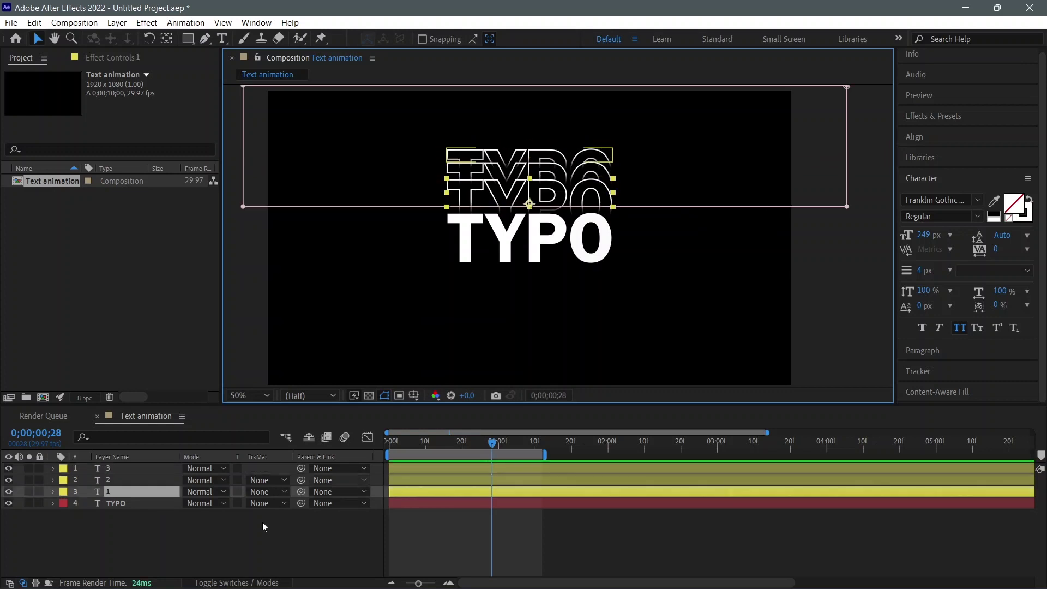
left_click(34, 22)
left_click(48, 193)
key("Return")
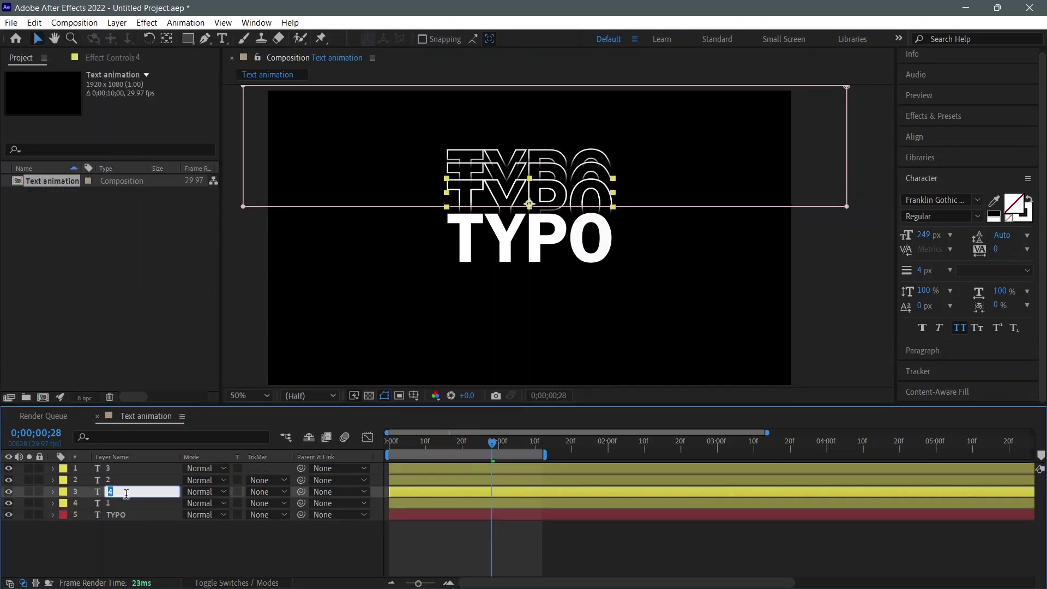
left_click(64, 492)
Step: Give the copy a cyan label and move its outline TYPO below the white TYPO
left_click(90, 319)
left_click(63, 492)
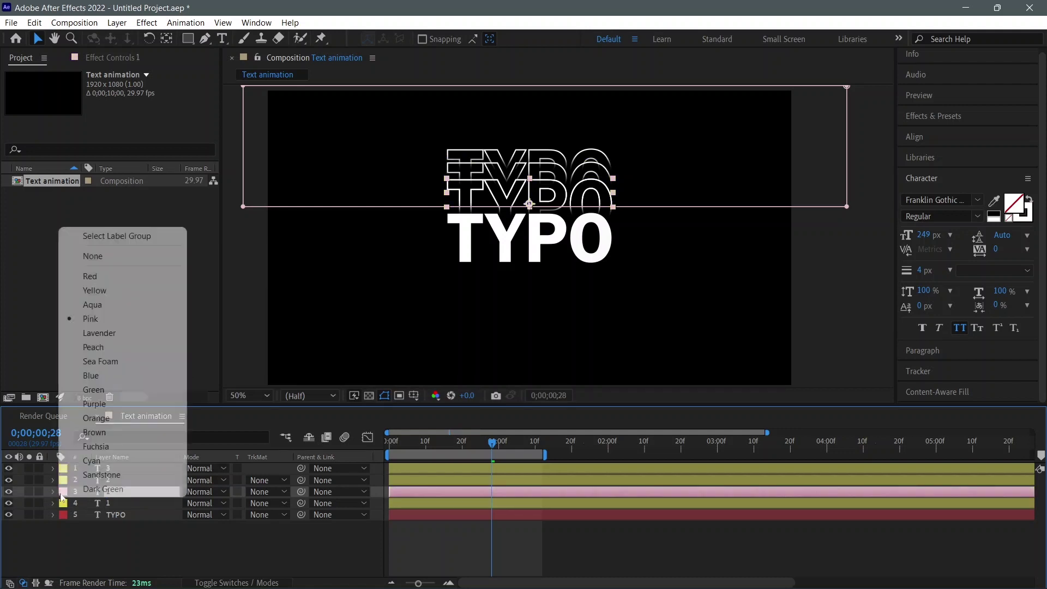
left_click(84, 462)
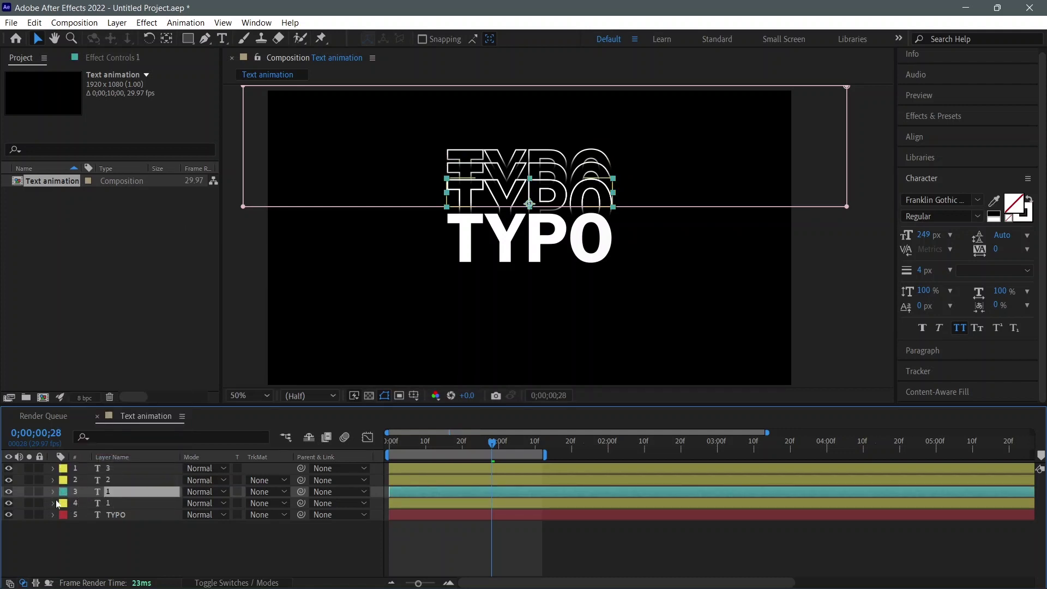
left_click_drag(116, 493, 115, 506)
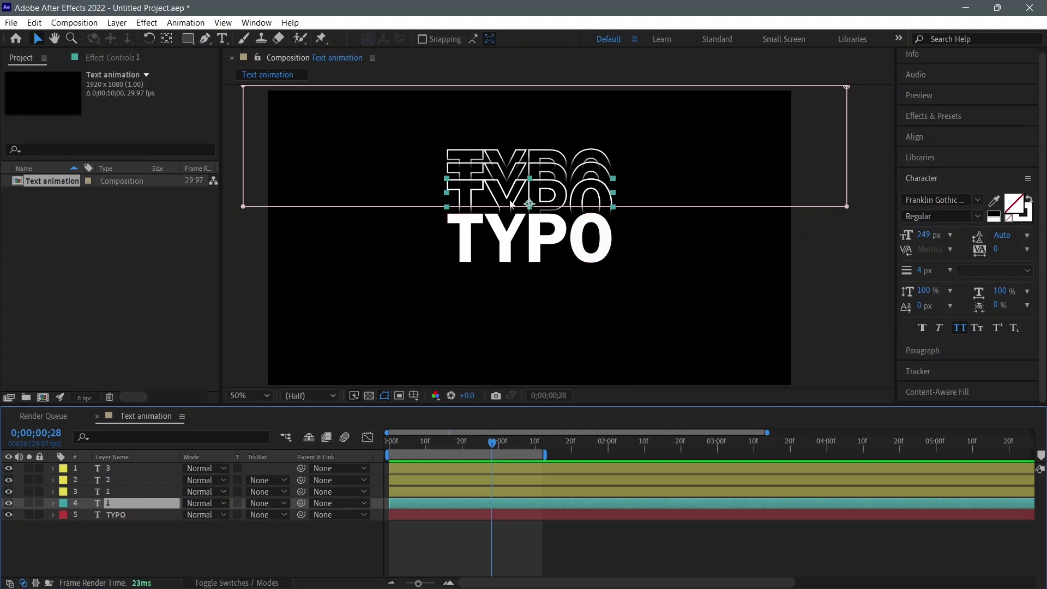
mouse_move(510, 203)
left_mouse_down()
mouse_move(508, 299)
mouse_move(509, 290)
left_mouse_up()
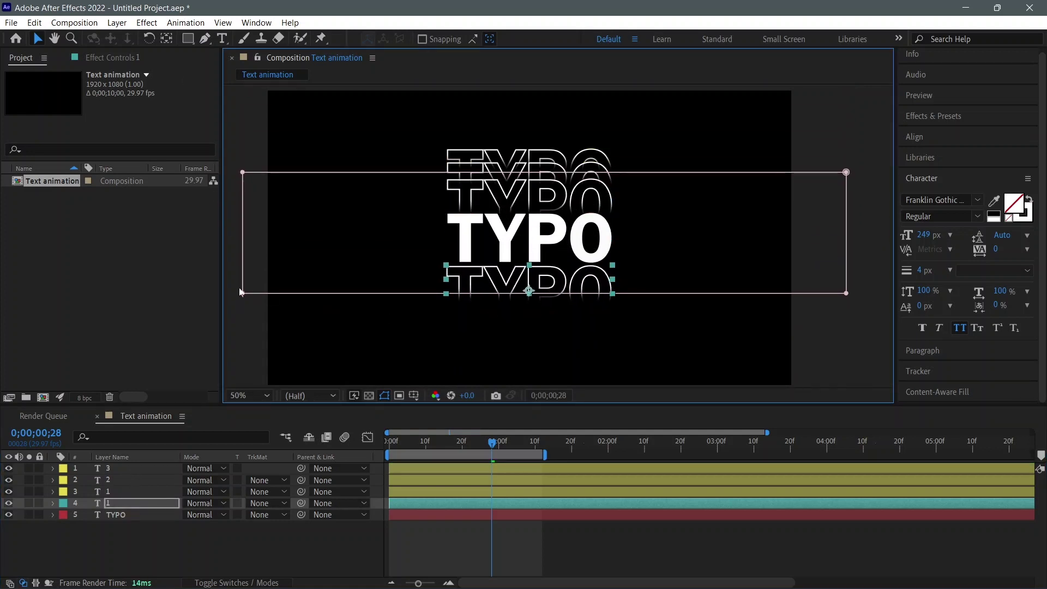
Step: Lower the mask onto the bottom TYPO, settle the echo's position, and duplicate it
left_click_drag(240, 292, 822, 316)
left_click_drag(532, 296, 533, 358)
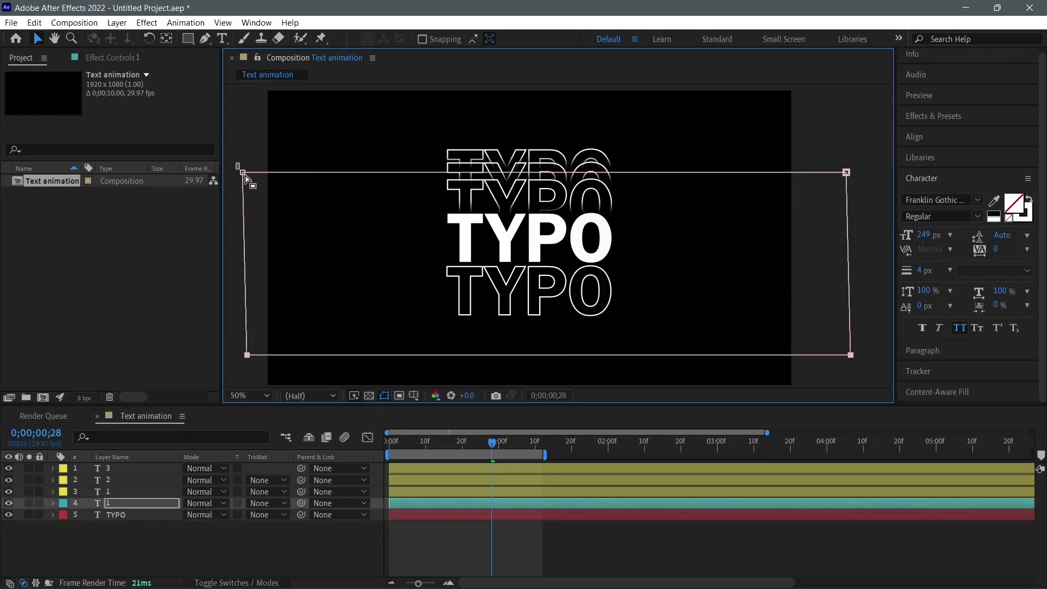
left_click_drag(244, 173, 243, 295)
left_click(528, 316)
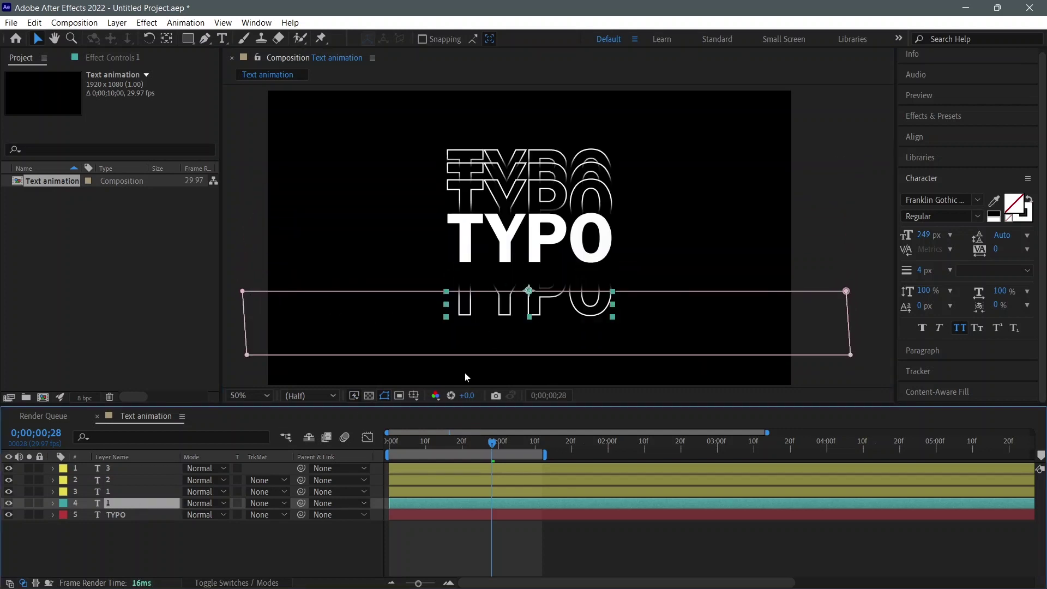
left_click_drag(532, 307, 533, 275)
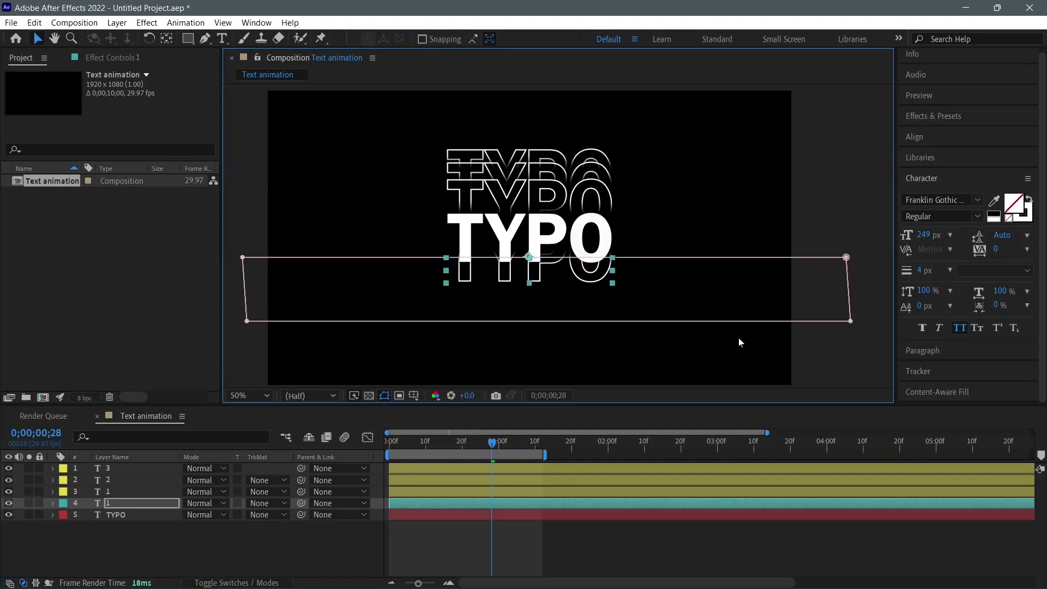
left_click(809, 339)
key("ctrl+z")
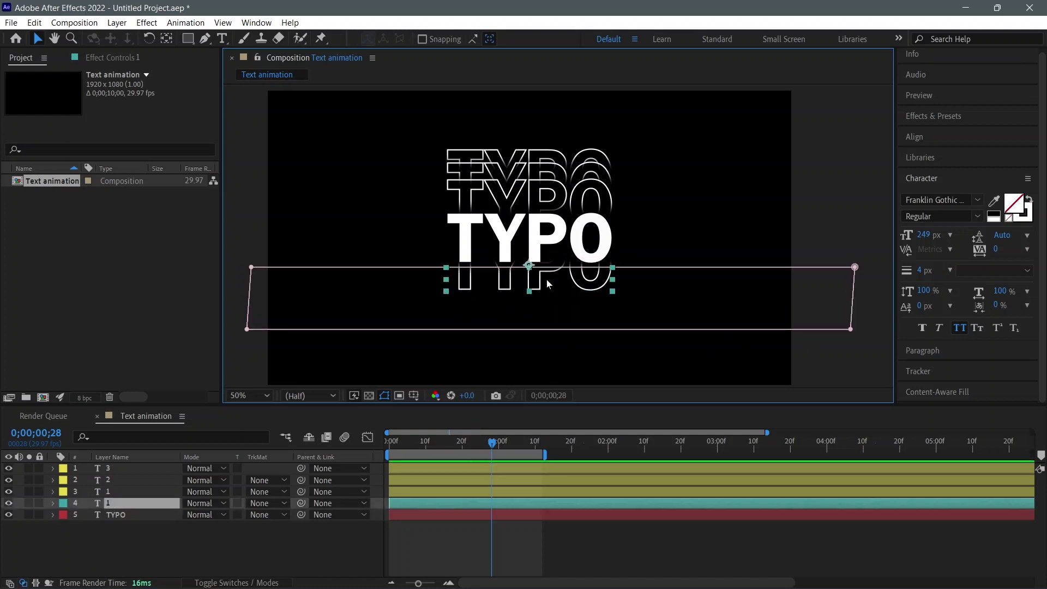
left_click(34, 22)
left_click(64, 191)
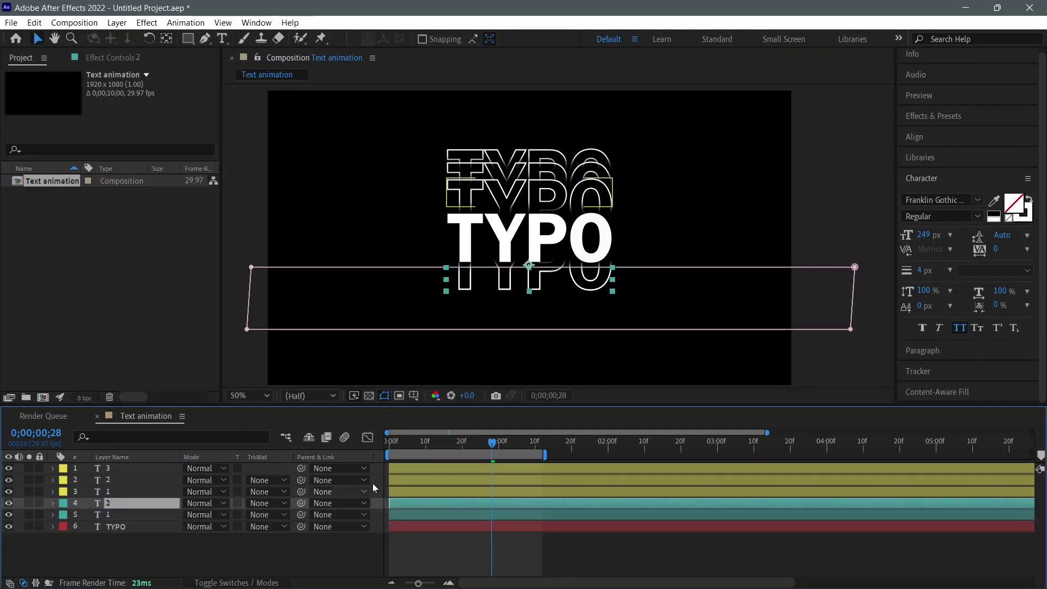
Step: Rename the duplicate '2', lower its mask's top edge and nudge it down
left_click(153, 502)
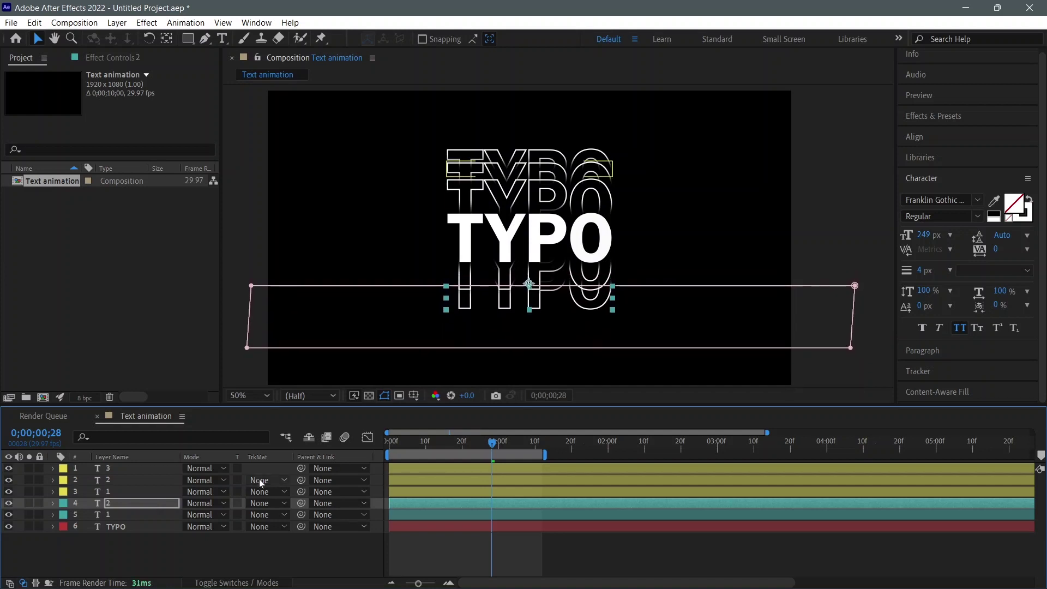
left_click(276, 297)
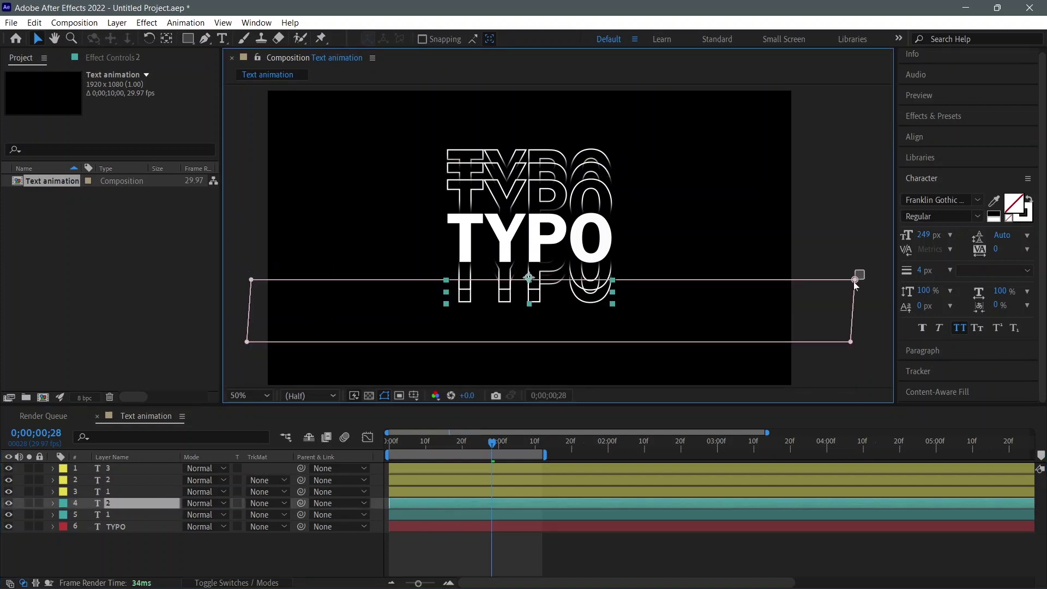
left_click_drag(529, 278, 533, 295)
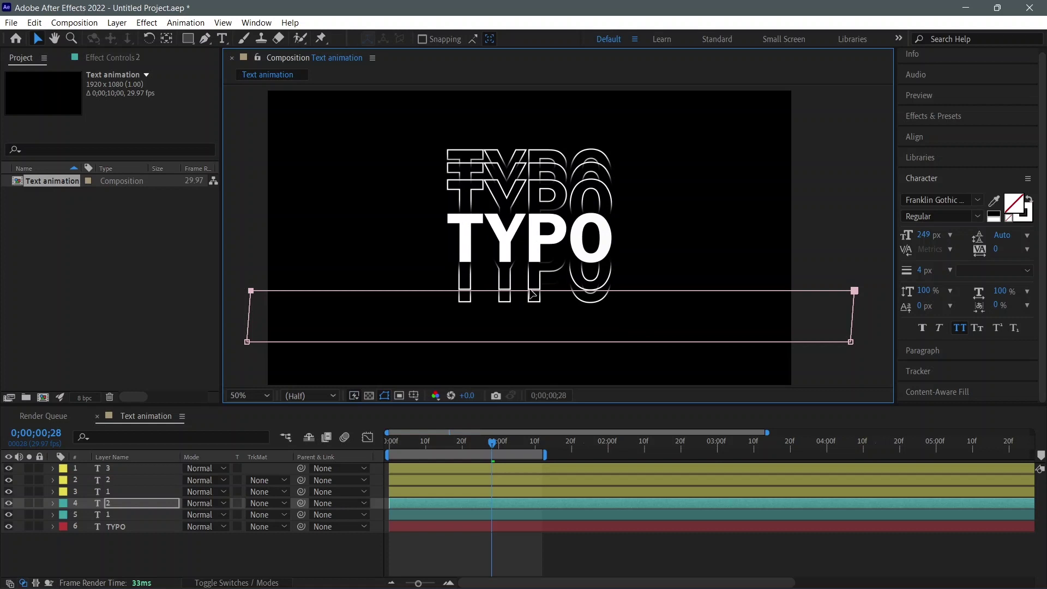
left_click(529, 320)
key("Down")
key("Down")
key("Down")
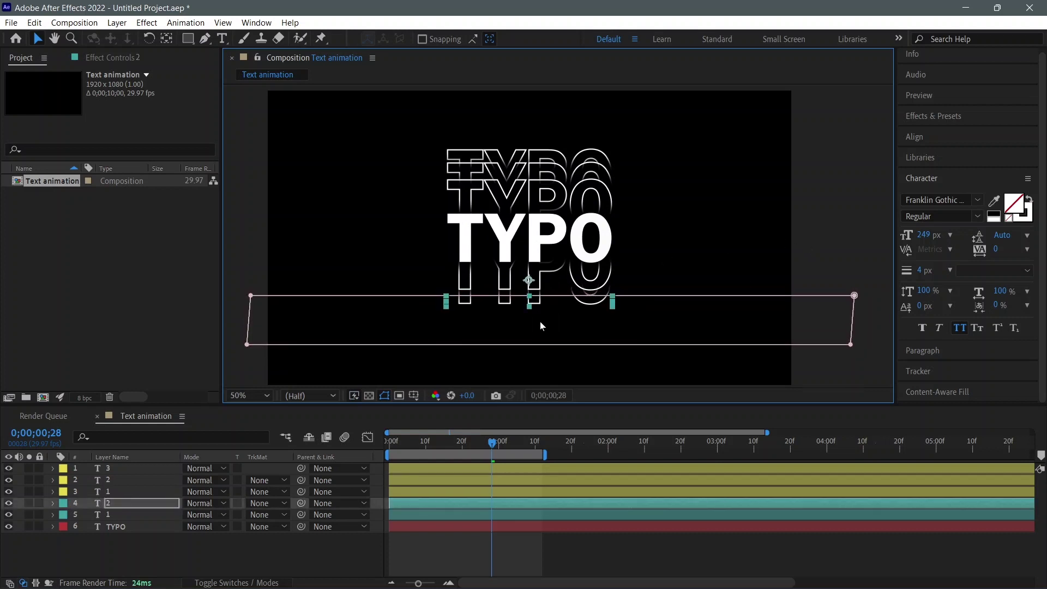
key("Down")
key("Down")
key("Down")
key("Down")
key("Down")
key("Down")
key("Down")
key("Down")
key("Down")
left_click(816, 251)
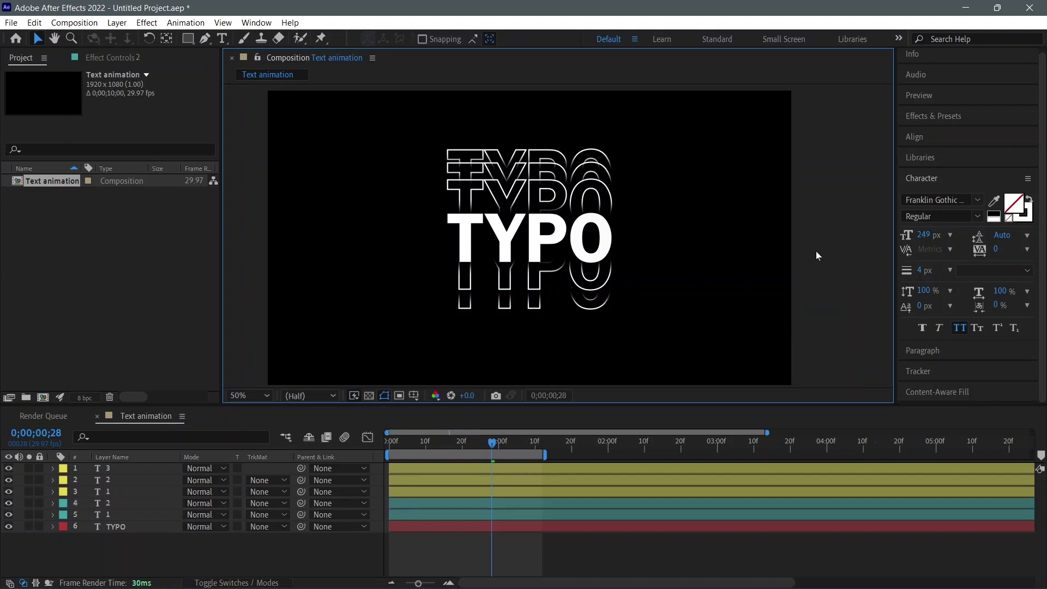
Step: Duplicate echo 2 as '3' and nudge it lowest beneath the others
left_click(493, 309)
left_click(34, 23)
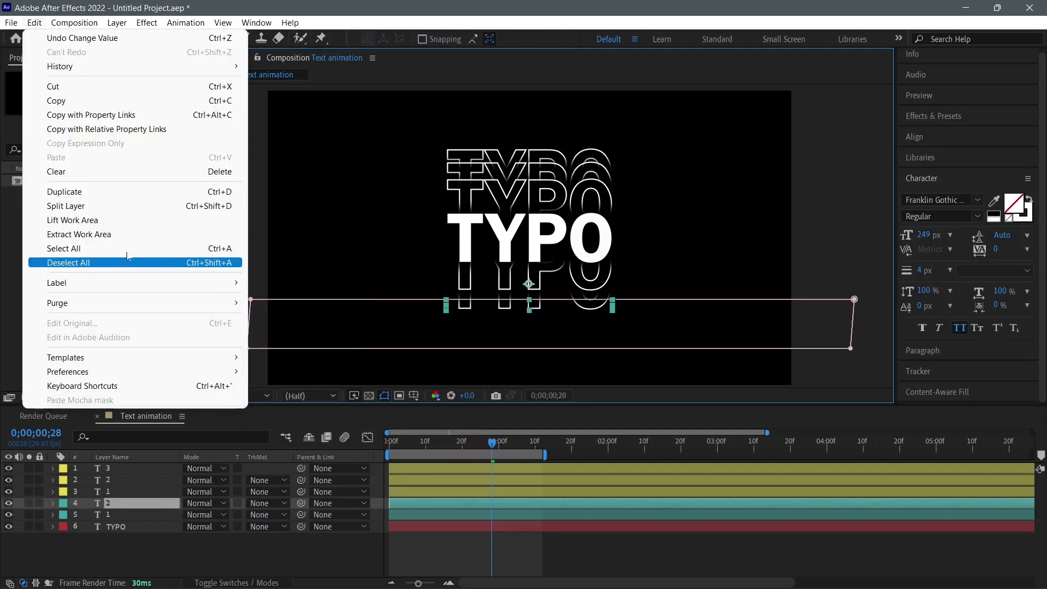
left_click(131, 191)
type("3")
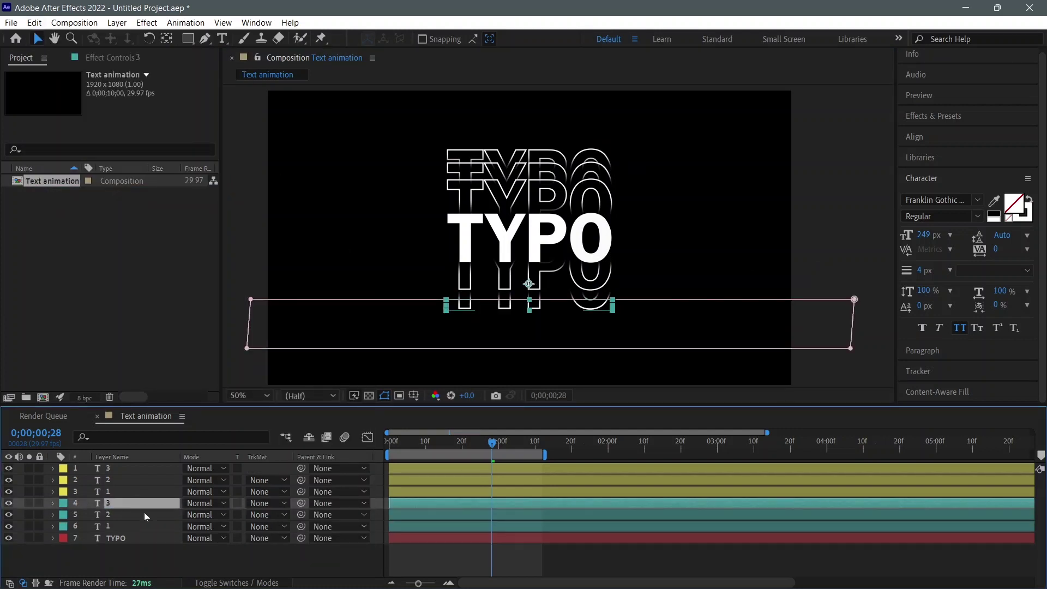
key("shift+Down")
key("shift+Down")
key("shift+Down")
key("shift+Down")
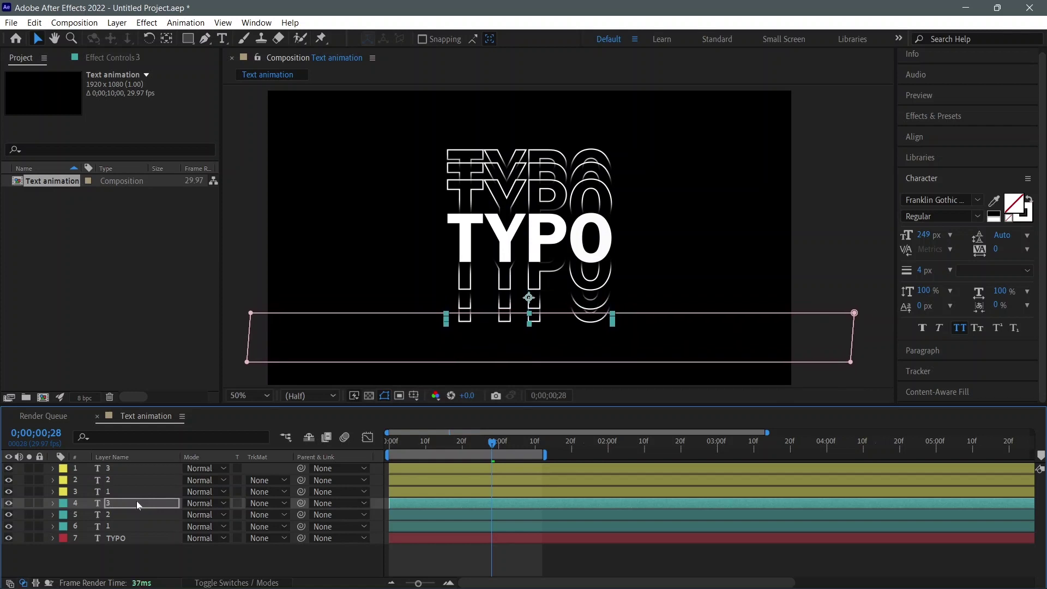
key("shift+Down")
left_click(849, 273)
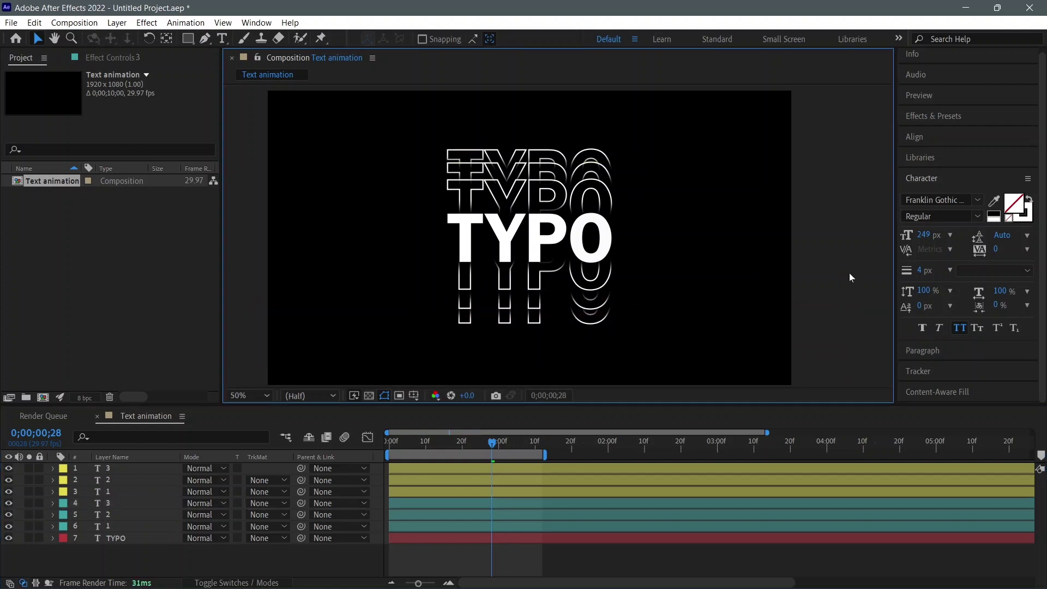
left_click(50, 494)
Step: Add a Position text animator to layer 1 and keyframe Position at frame 20
left_click(53, 491)
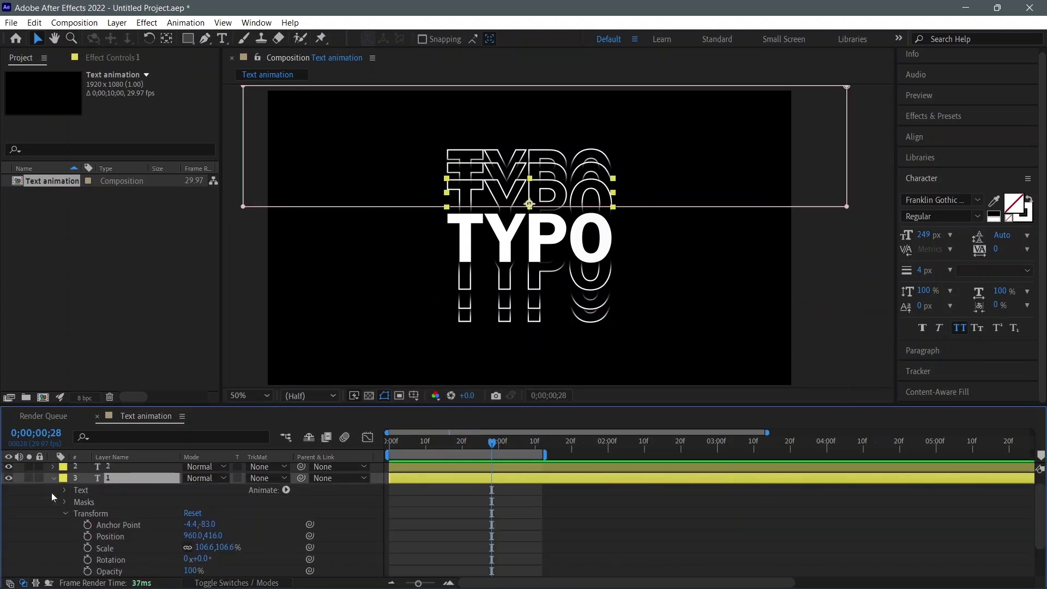
left_click(286, 490)
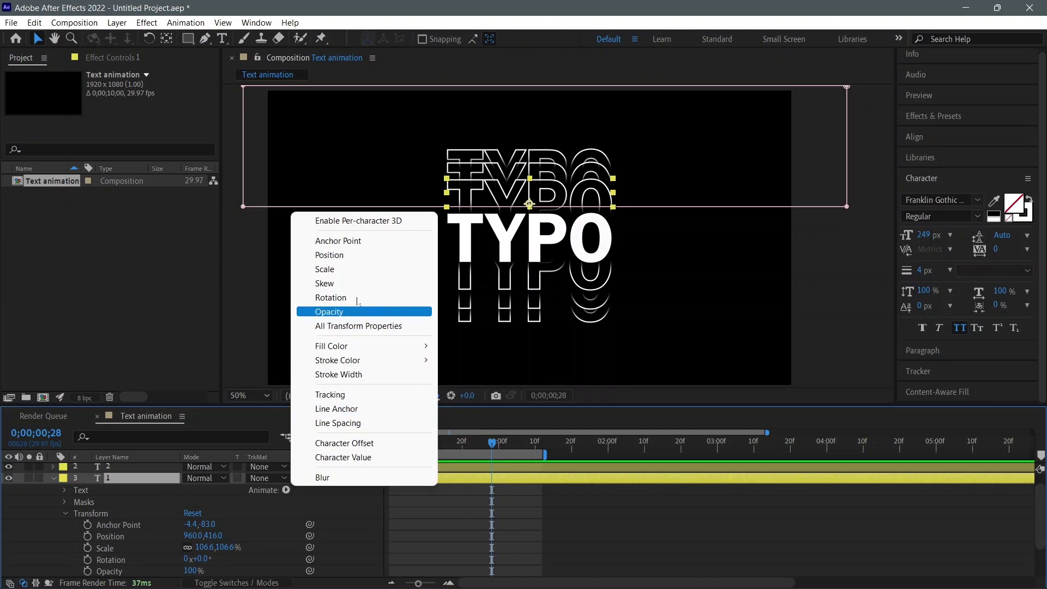
left_click(350, 259)
scroll(233, 502, "down", 3)
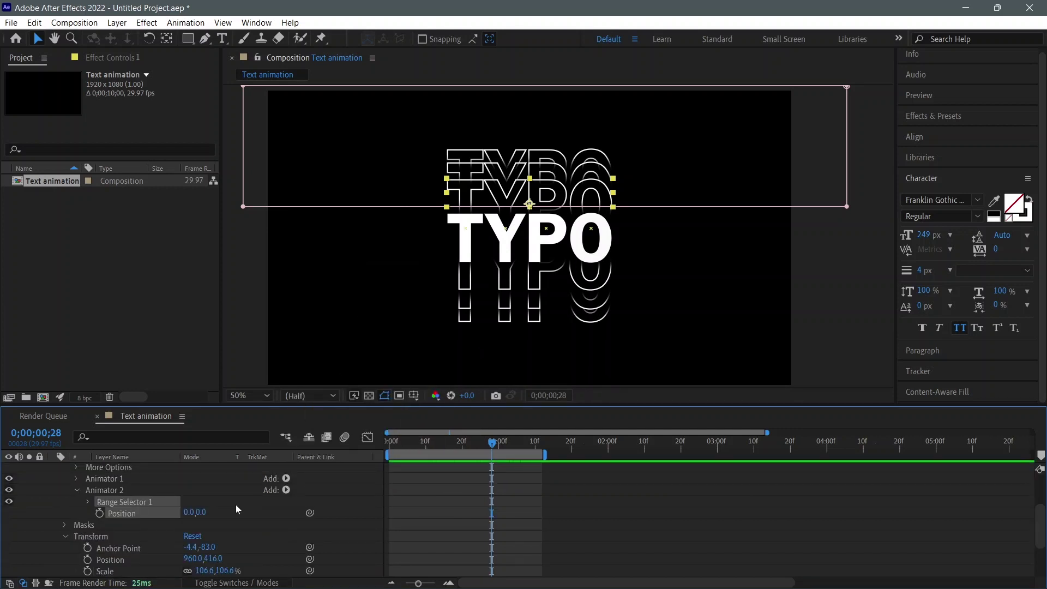
scroll(235, 509, "down", 3)
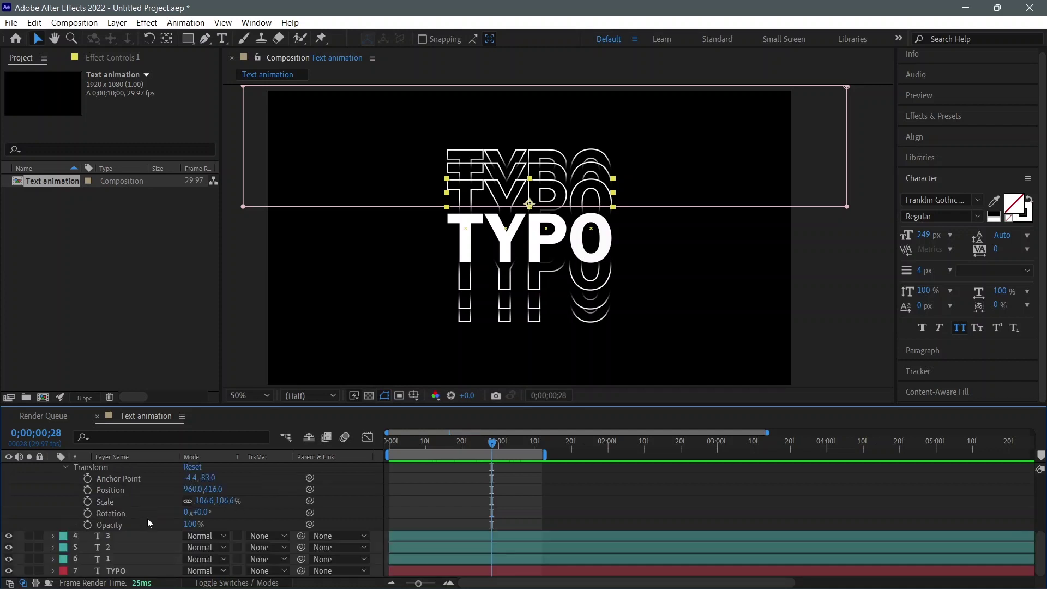
left_click(469, 240)
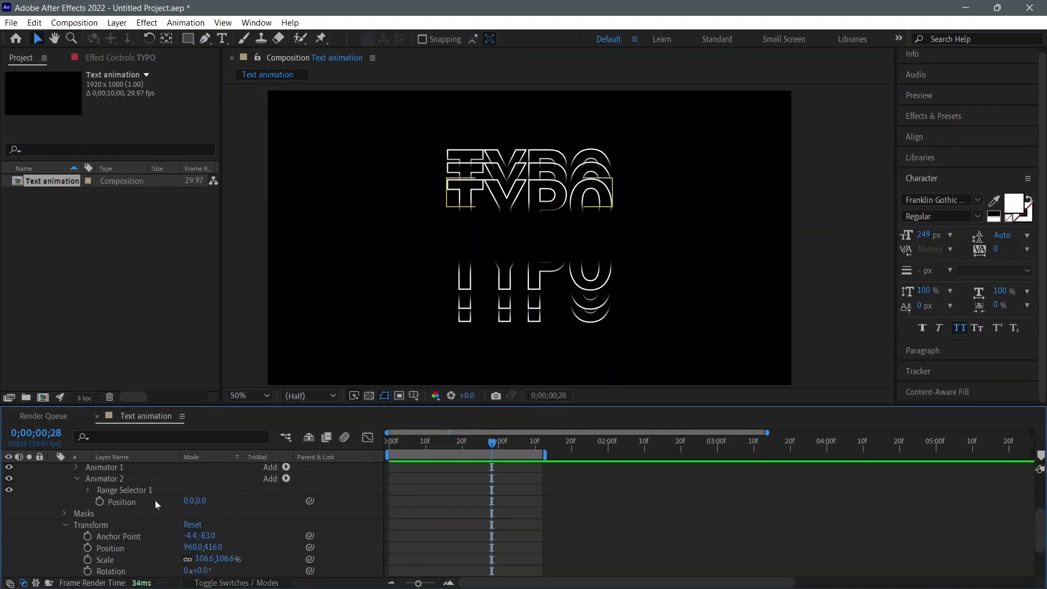
scroll(155, 499, "up", 2)
scroll(156, 507, "up", 2)
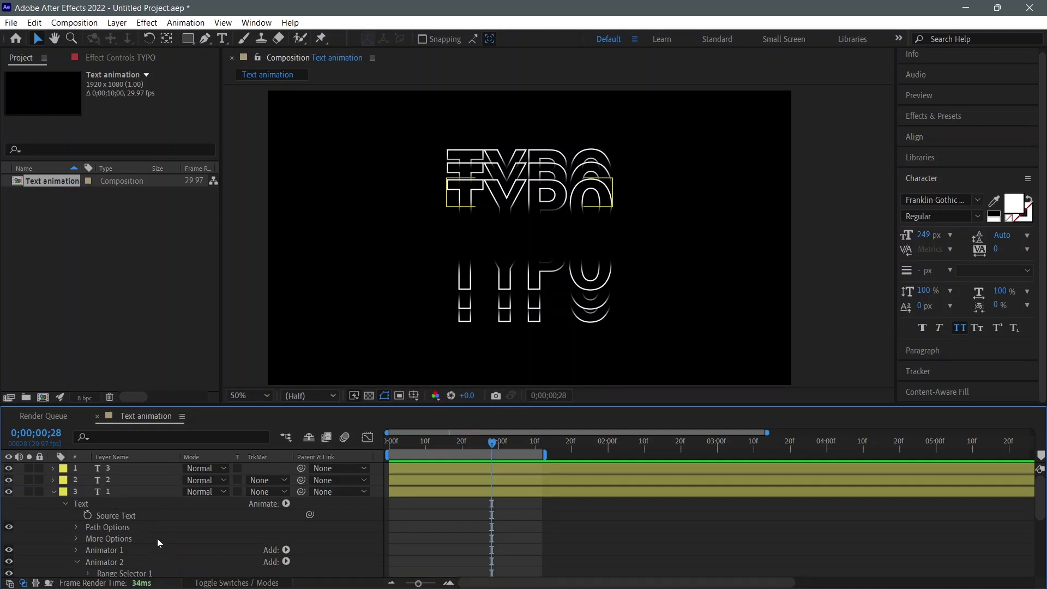
key("j")
scroll(223, 523, "down", 3)
left_click(223, 524)
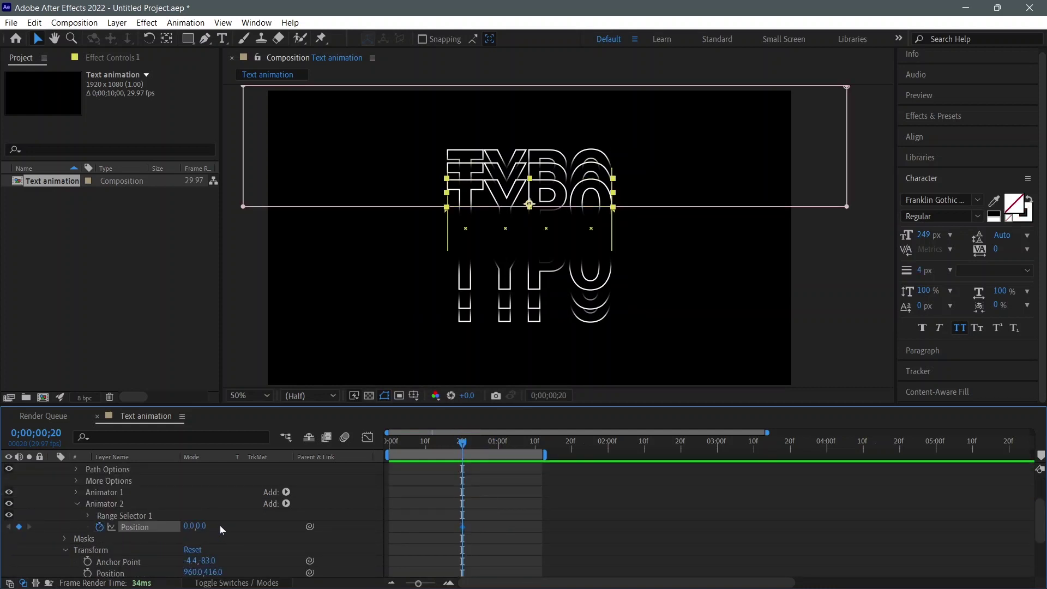
Step: Offset layer 1's letters downward to Position 0.0,113.0 at the start
left_click_drag(463, 445, 388, 443)
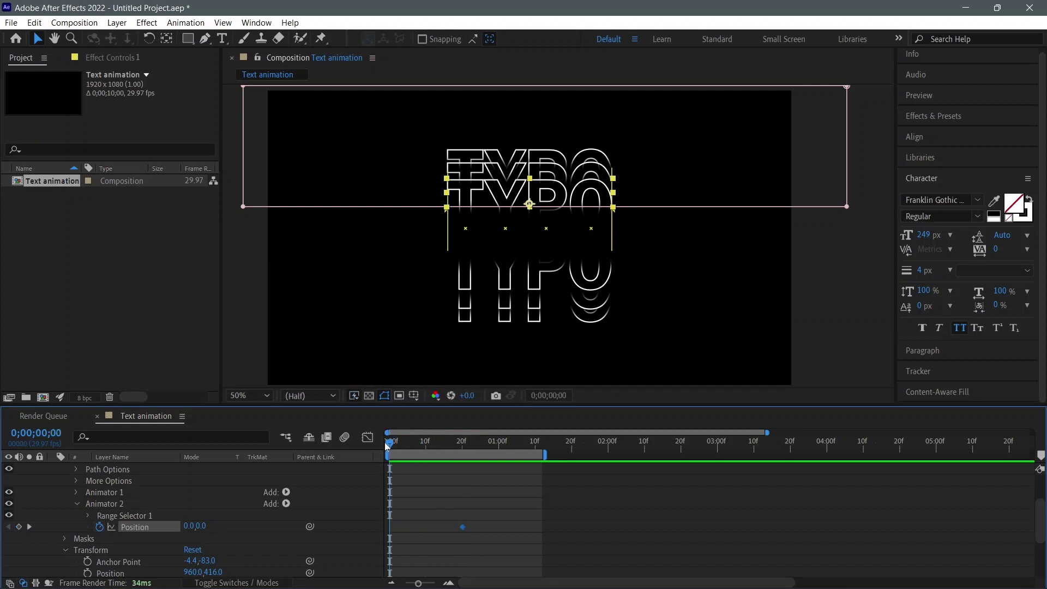
mouse_move(202, 526)
left_mouse_down()
mouse_move(196, 586)
mouse_move(200, 545)
mouse_move(214, 533)
left_mouse_up()
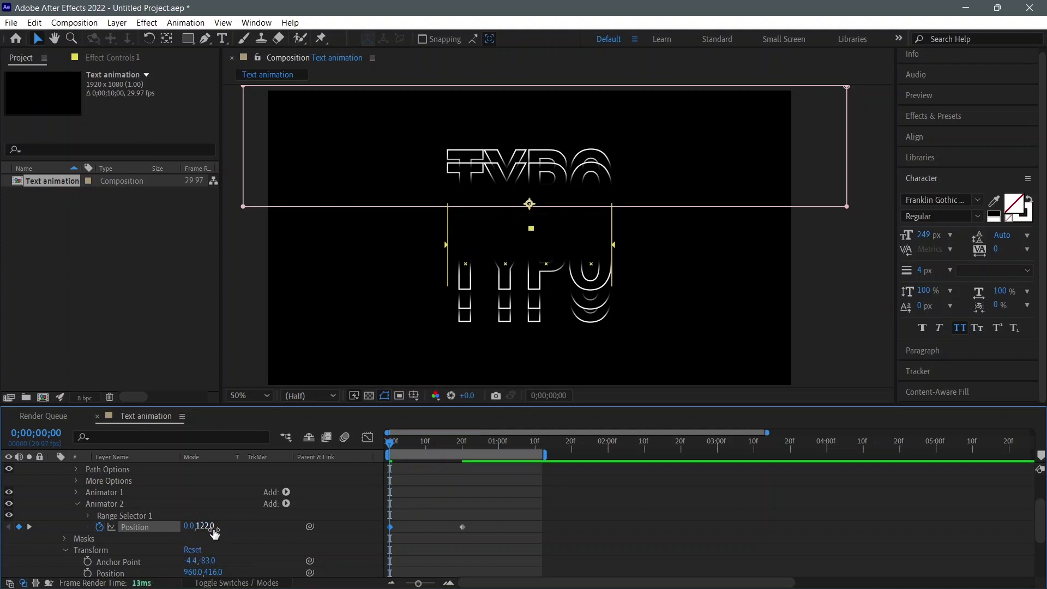
mouse_move(400, 454)
left_mouse_down()
mouse_move(421, 458)
mouse_move(389, 449)
left_mouse_up()
Step: Easy Ease both Position keyframes and pull the end influence left in the Graph Editor
left_click_drag(475, 506, 398, 540)
right_click(461, 527)
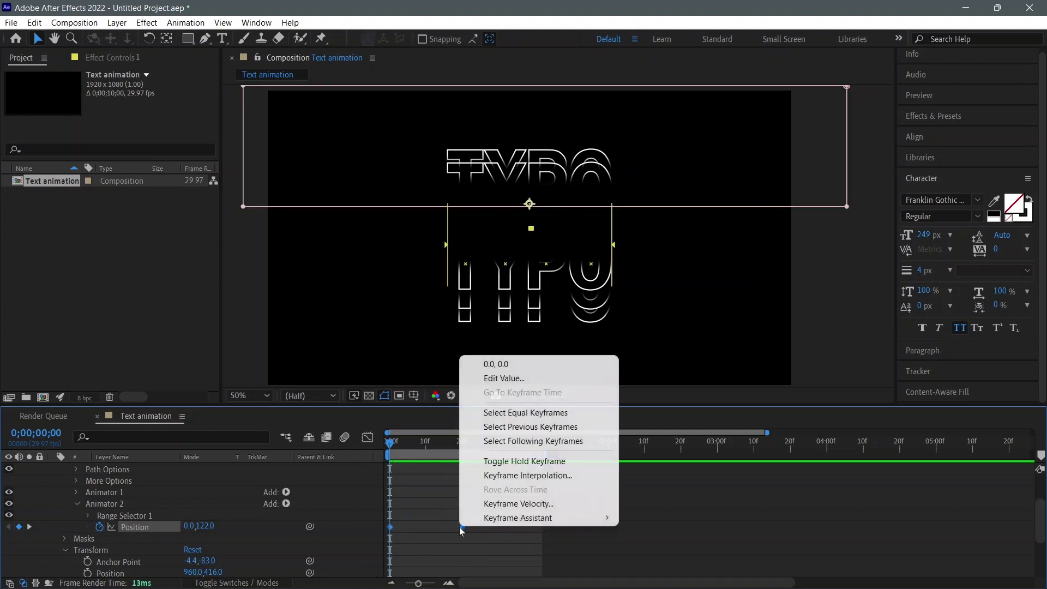
mouse_move(600, 518)
left_click(658, 433)
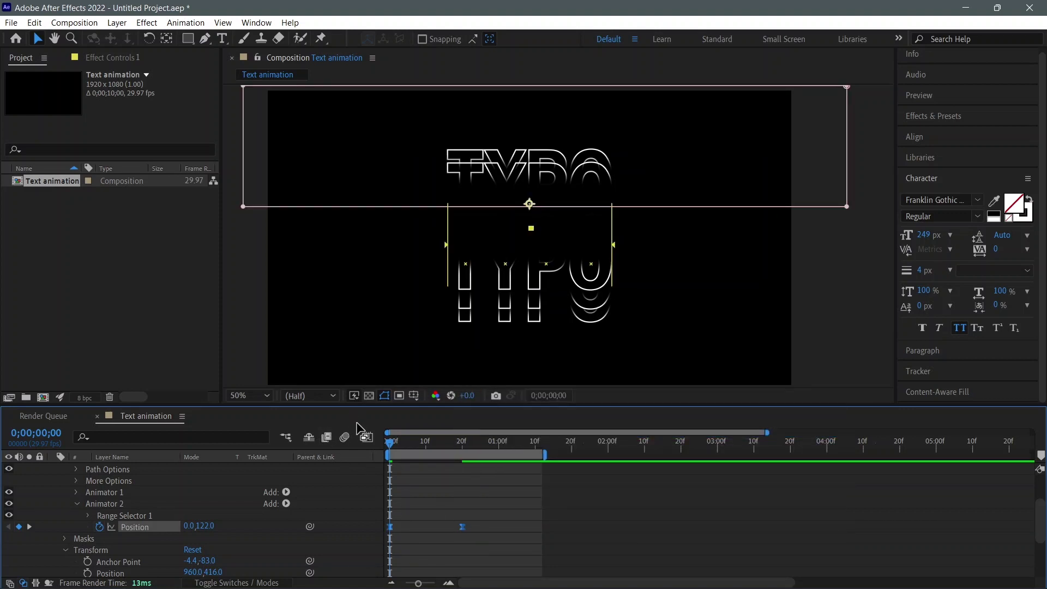
left_click(368, 438)
left_click(463, 550)
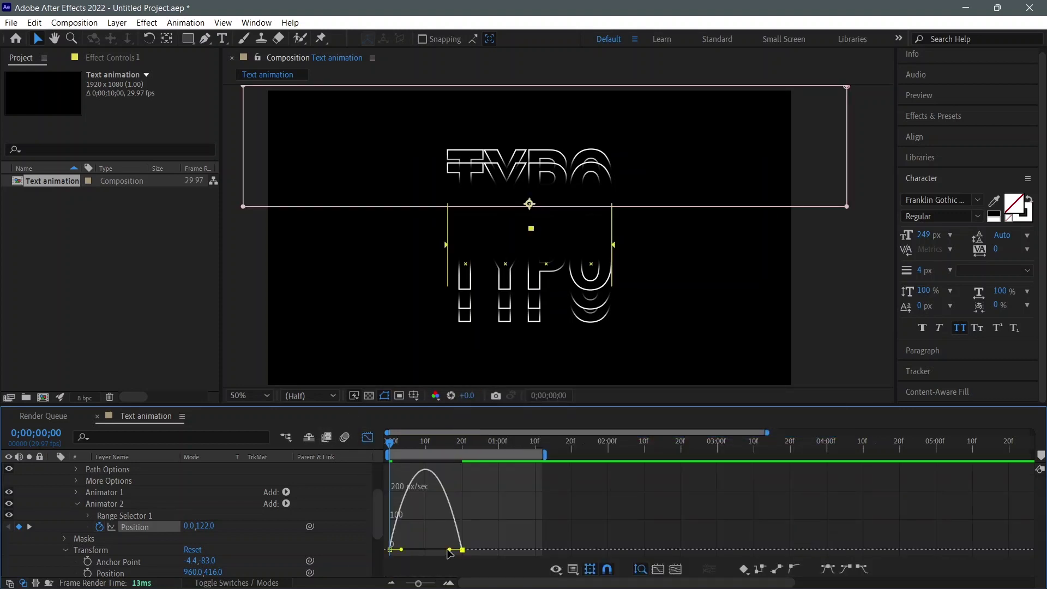
left_click_drag(450, 550, 425, 550)
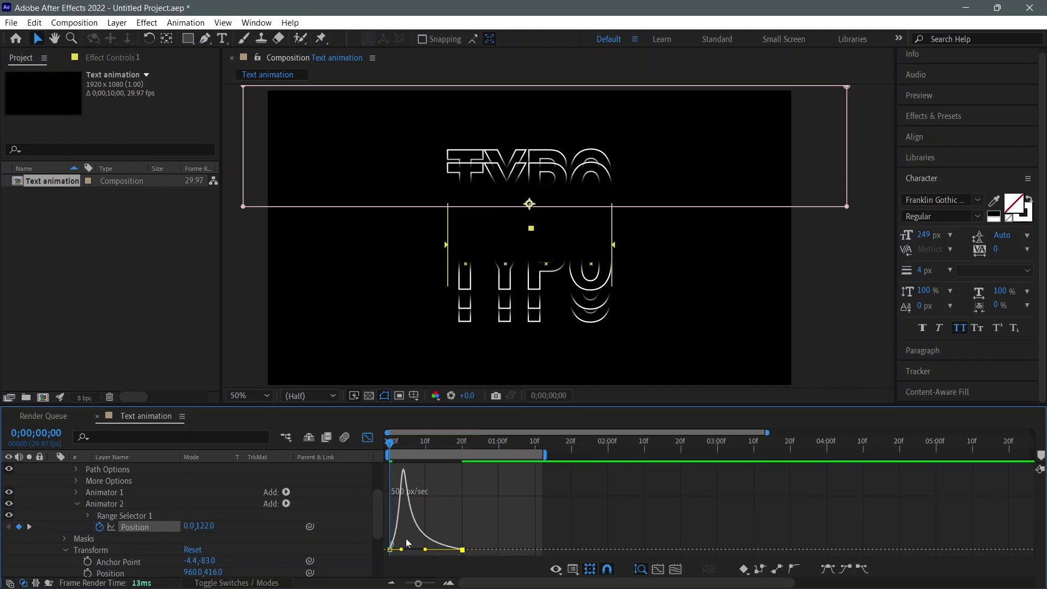
left_click(368, 438)
left_click(393, 442)
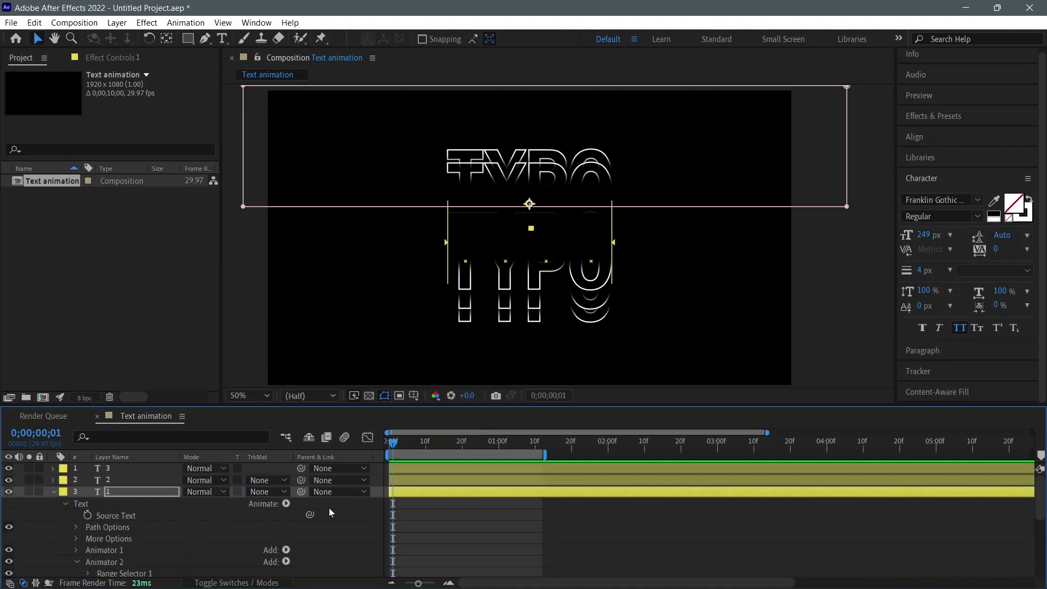
left_click(286, 503)
Step: Add Tracking to Animator 2 with Tracking Amount 0 at frame 0
left_click(327, 424)
scroll(322, 522, "down", 3)
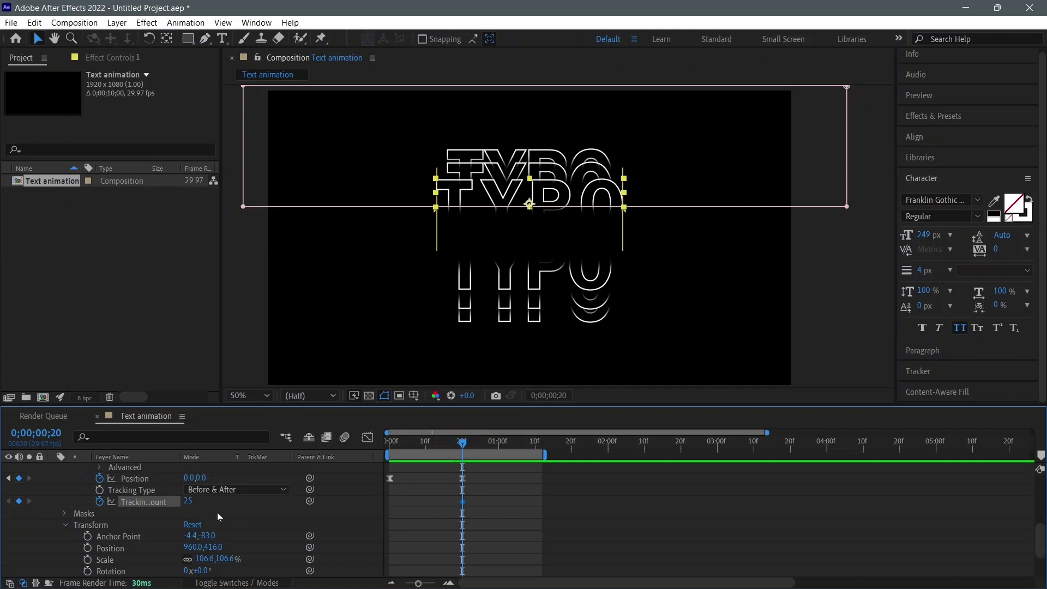
left_click(386, 441)
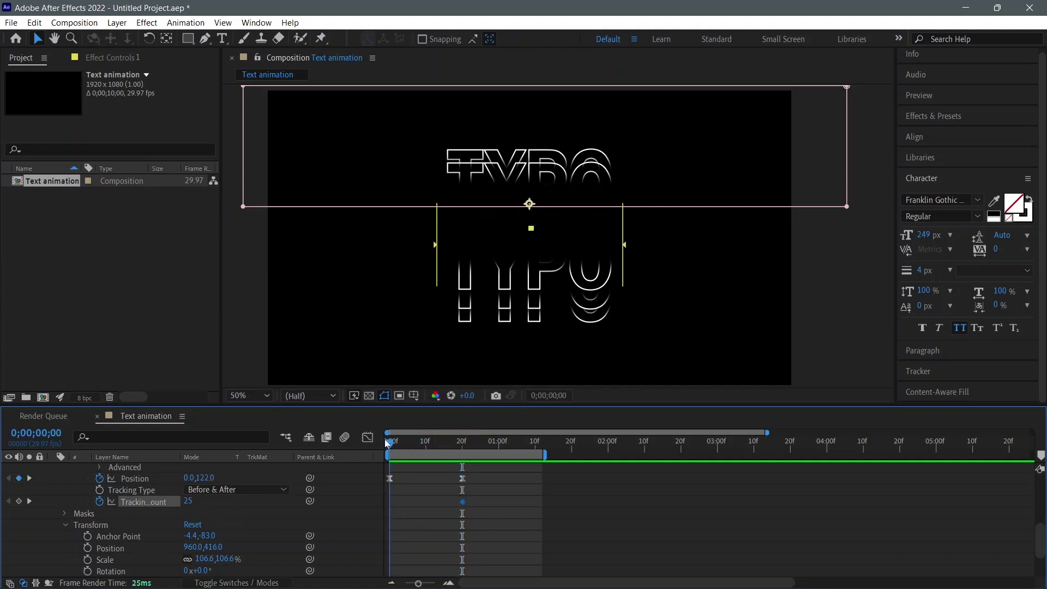
left_click_drag(190, 501, 175, 506)
left_click(187, 501)
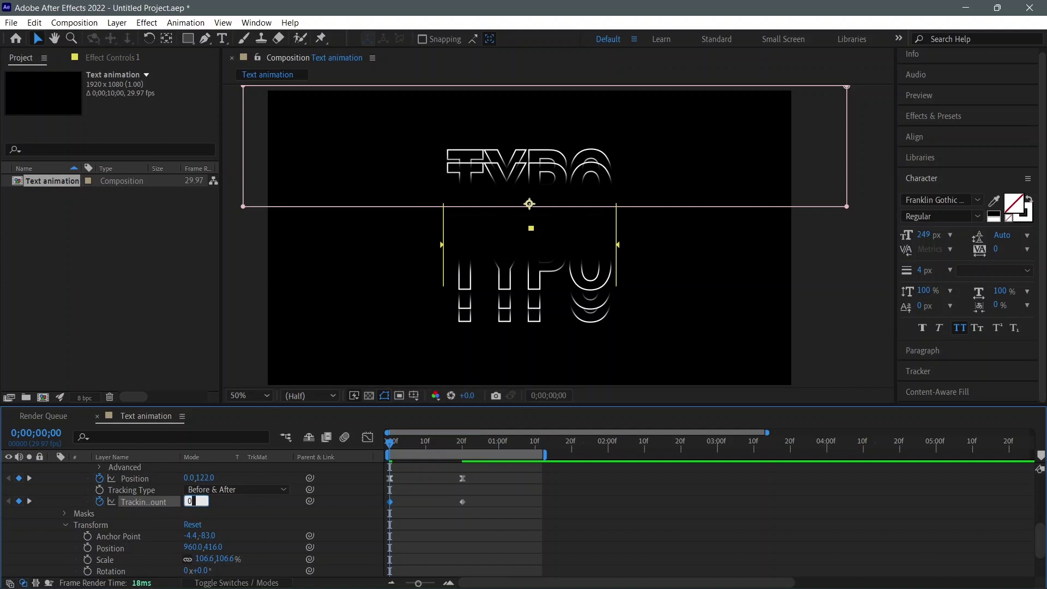
type("0")
key("Return")
mouse_move(395, 447)
left_mouse_down()
mouse_move(414, 458)
mouse_move(396, 464)
mouse_move(434, 464)
left_mouse_up()
left_click(456, 496)
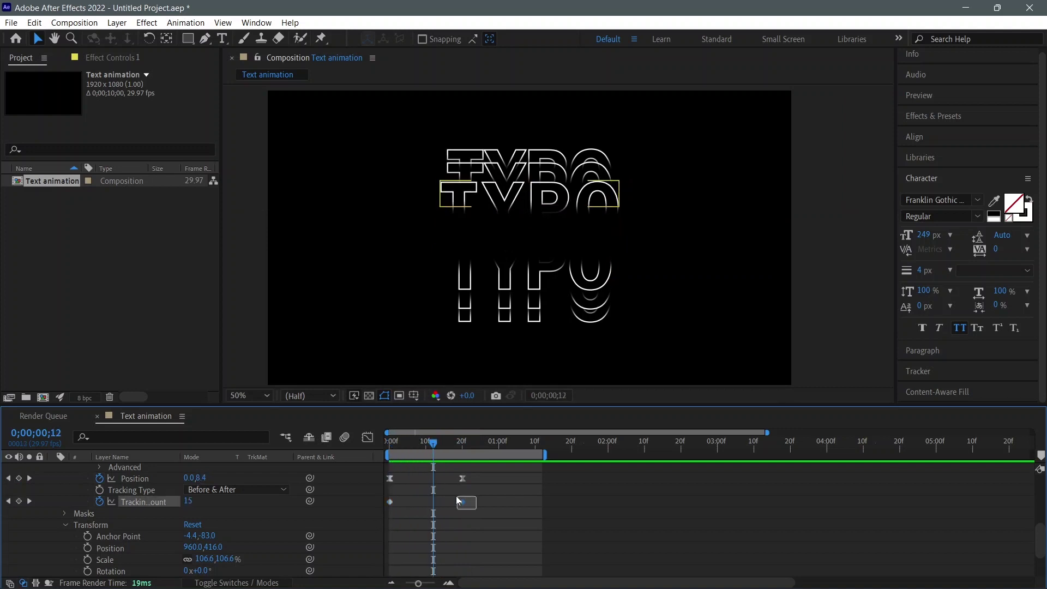
Step: Easy Ease the Tracking Amount keyframes and stretch the end influence for an early speed spike
left_click(462, 502)
right_click(463, 502)
mouse_move(498, 491)
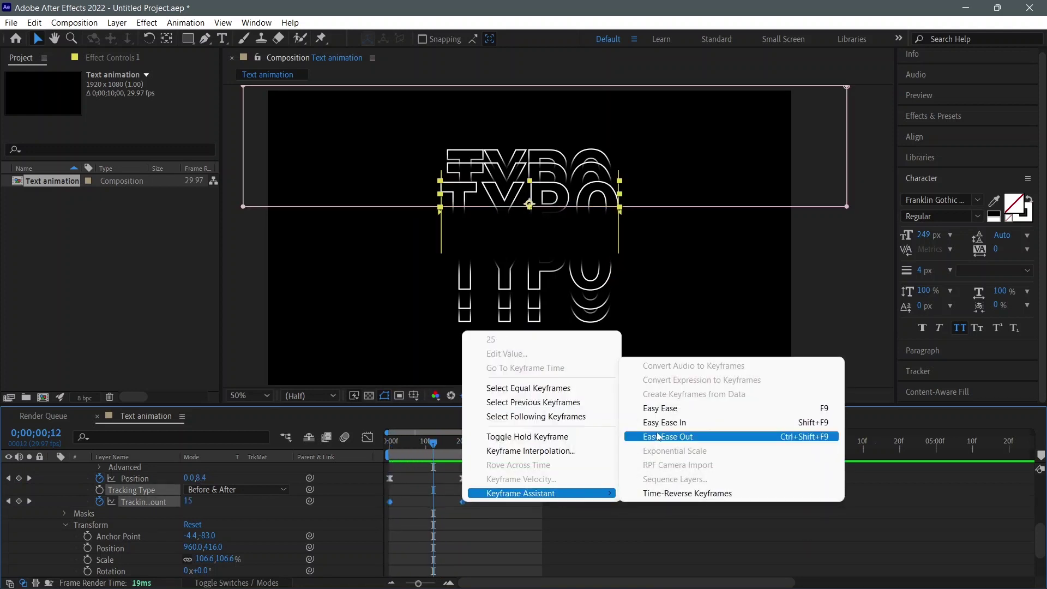
left_click(646, 402)
left_click(367, 437)
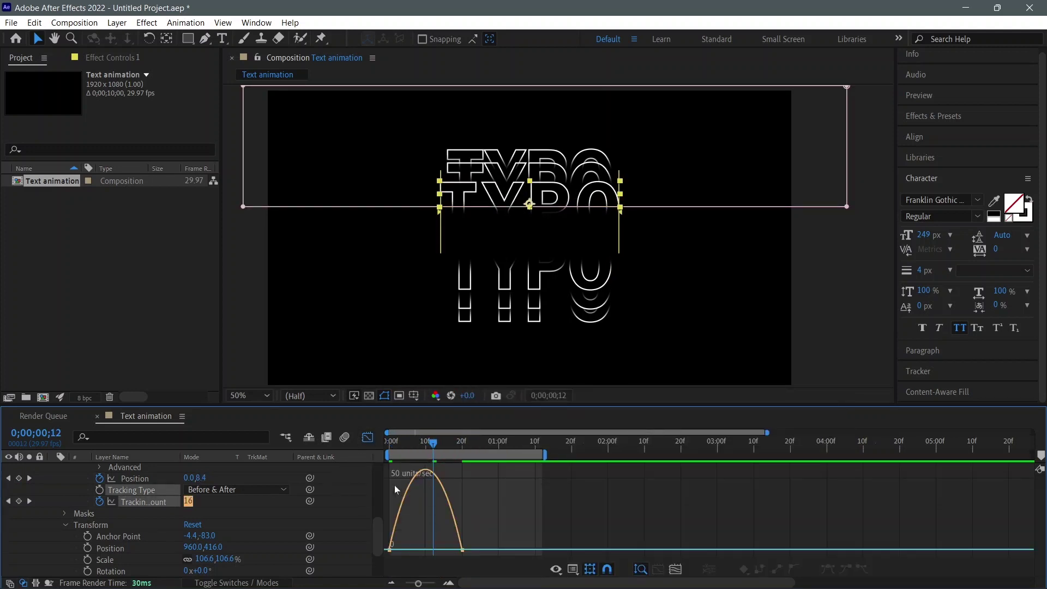
left_click(463, 550)
left_click_drag(440, 550, 425, 550)
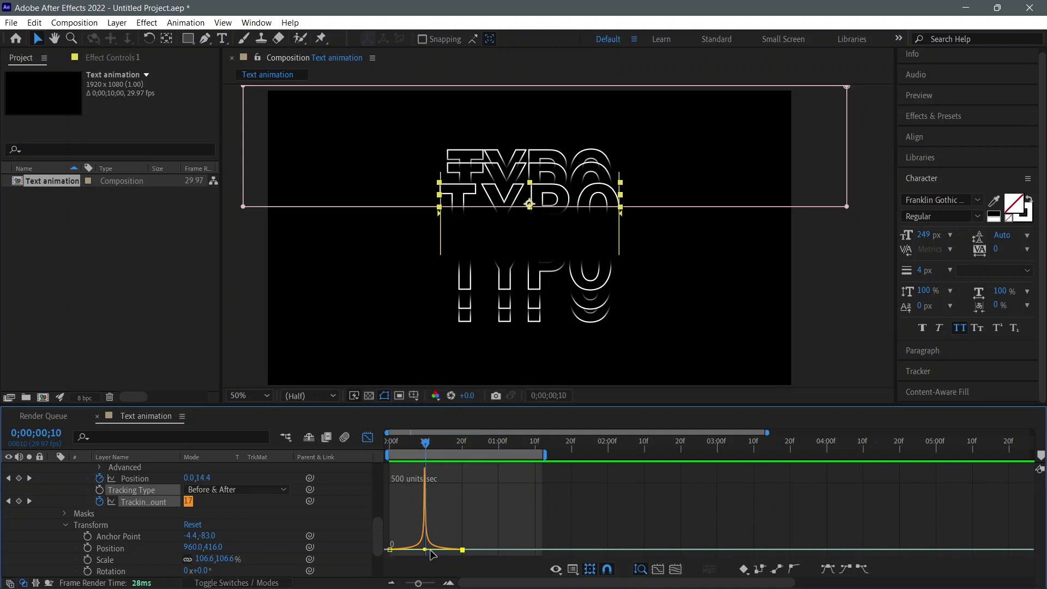
left_click_drag(426, 550, 422, 552)
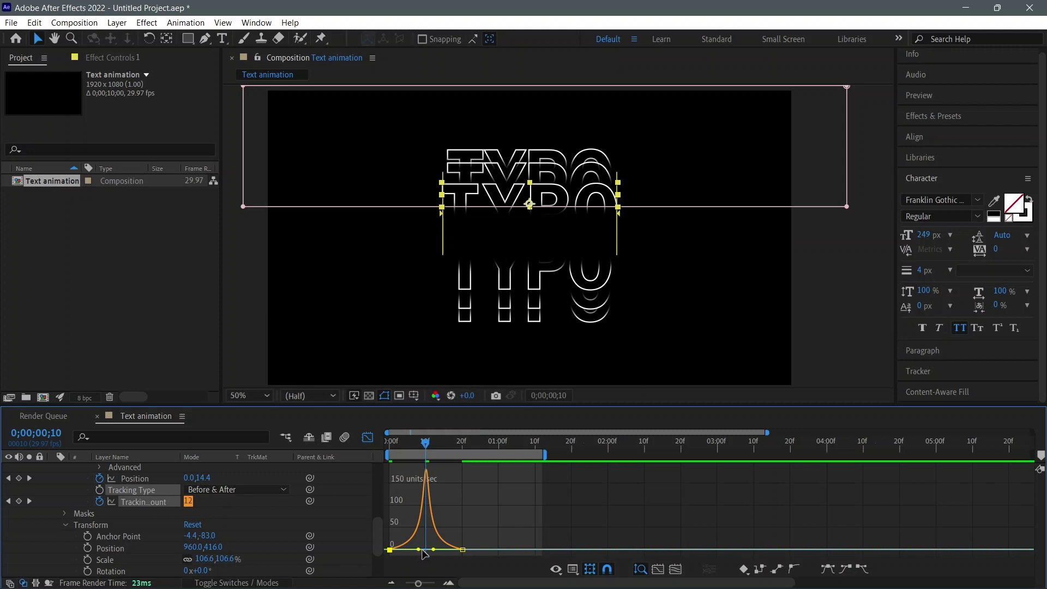
Step: Back in the timeline at frame 20, select both Animator 1 and Animator 2
key("shift+F3")
key("k")
scroll(174, 518, "up", 5)
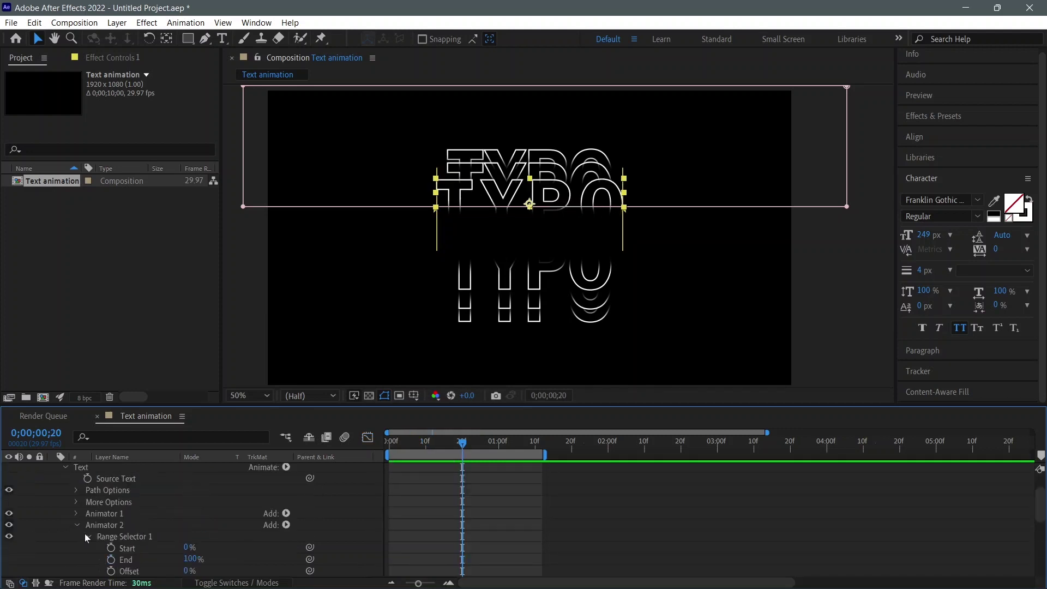
left_click(77, 524)
left_click(114, 515)
left_click(123, 525, "ctrl")
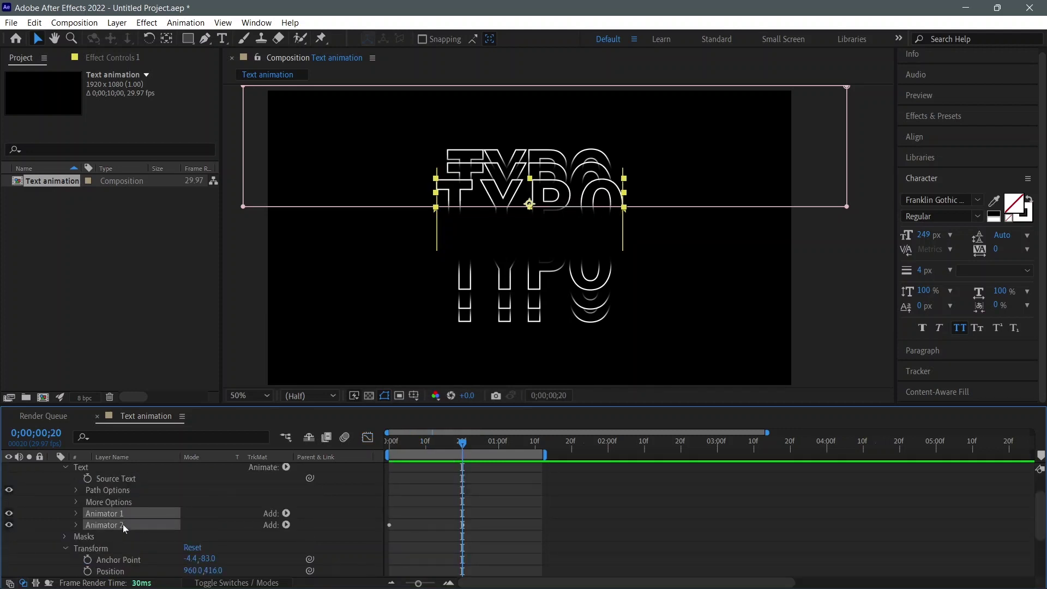
scroll(174, 518, "up", 3)
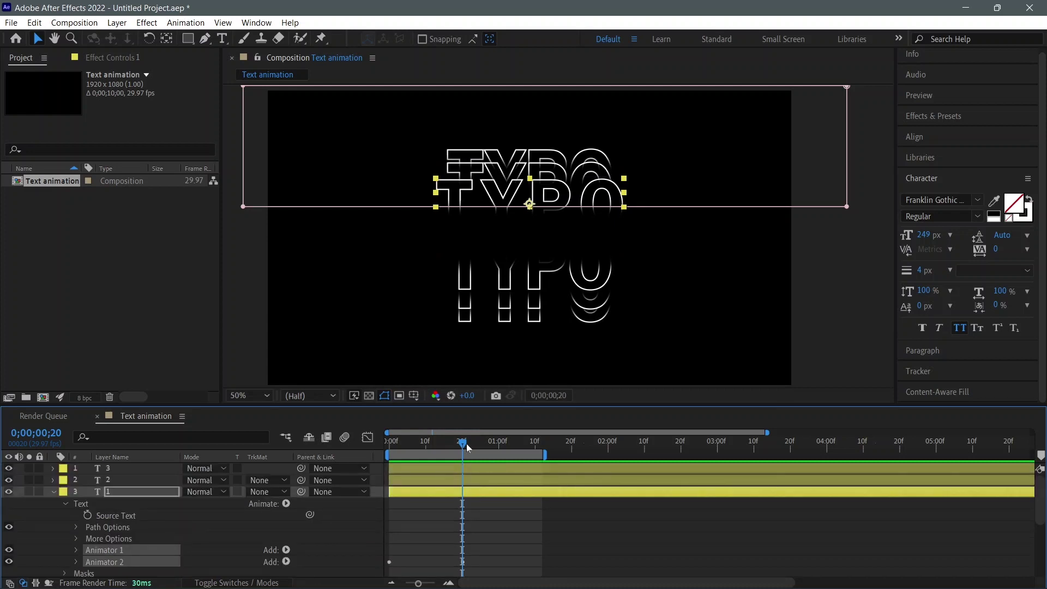
Step: Paste layer 1's animators onto layer 2 at frame 0
left_click_drag(463, 442, 378, 449)
left_click(53, 481)
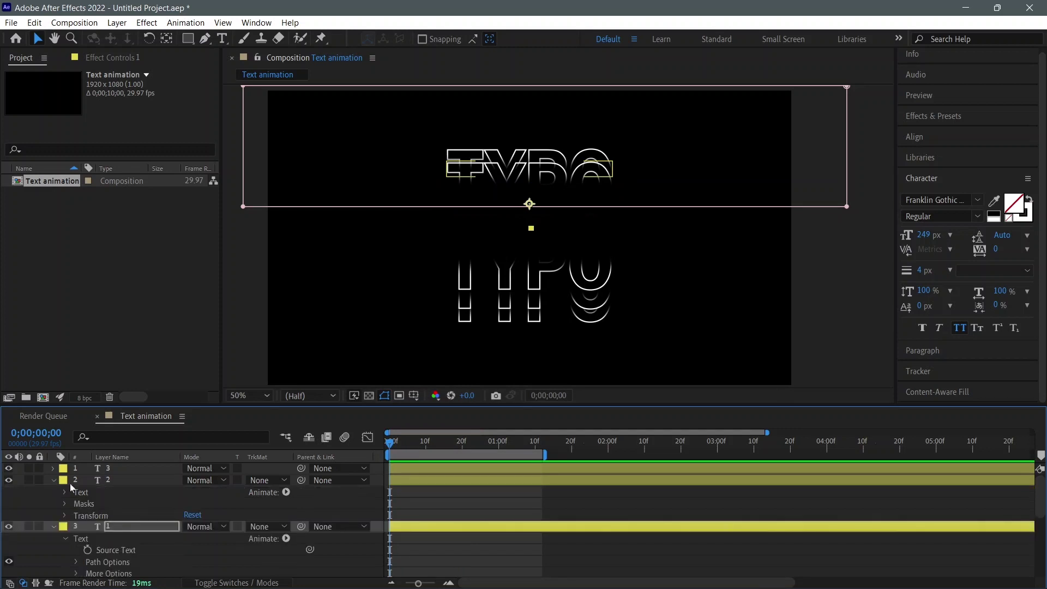
left_click(118, 482)
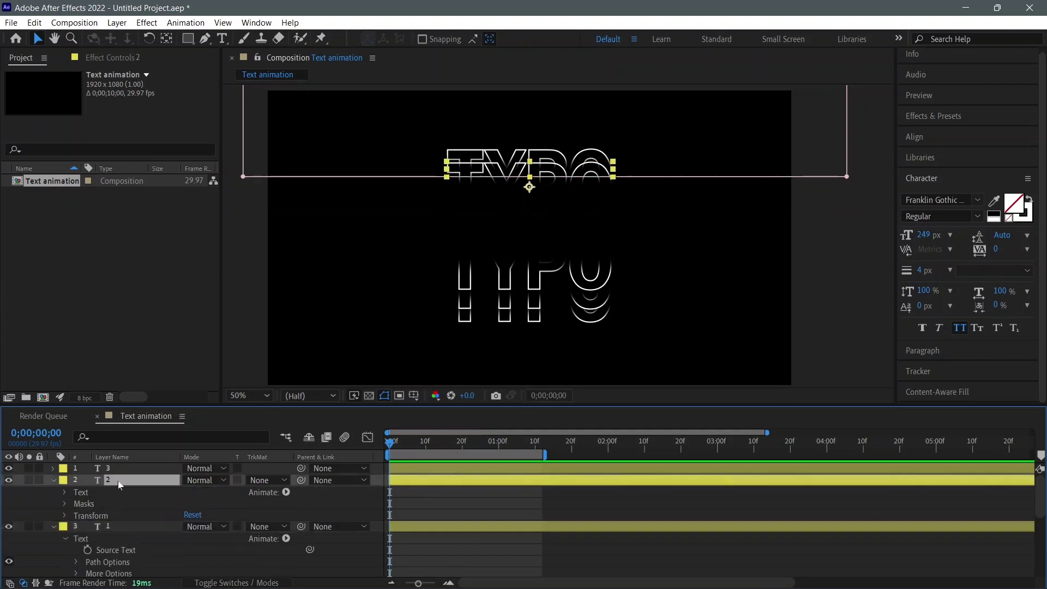
left_click(28, 24)
left_click(60, 157)
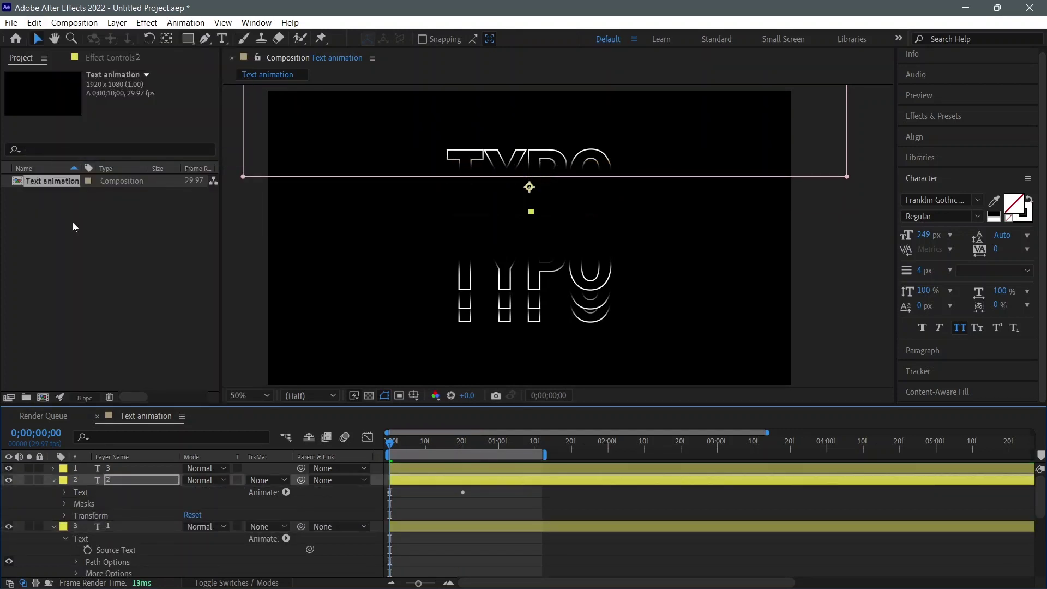
scroll(475, 511, "down", 3)
scroll(476, 512, "up", 3)
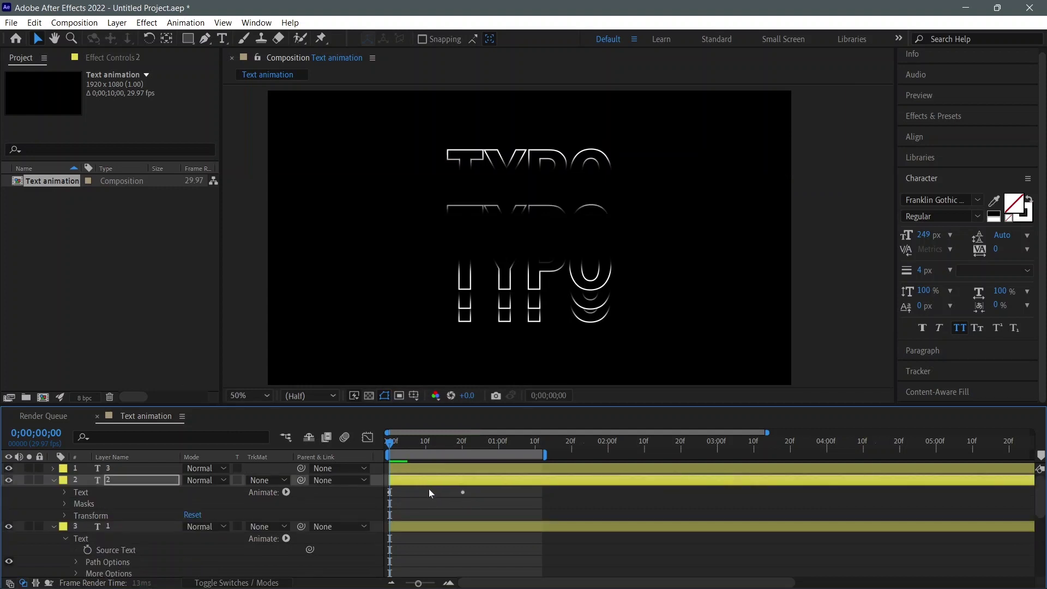
Step: Set layer 2's end Tracking Amount to 25 at frame 20
left_click_drag(443, 443, 463, 442)
key("u")
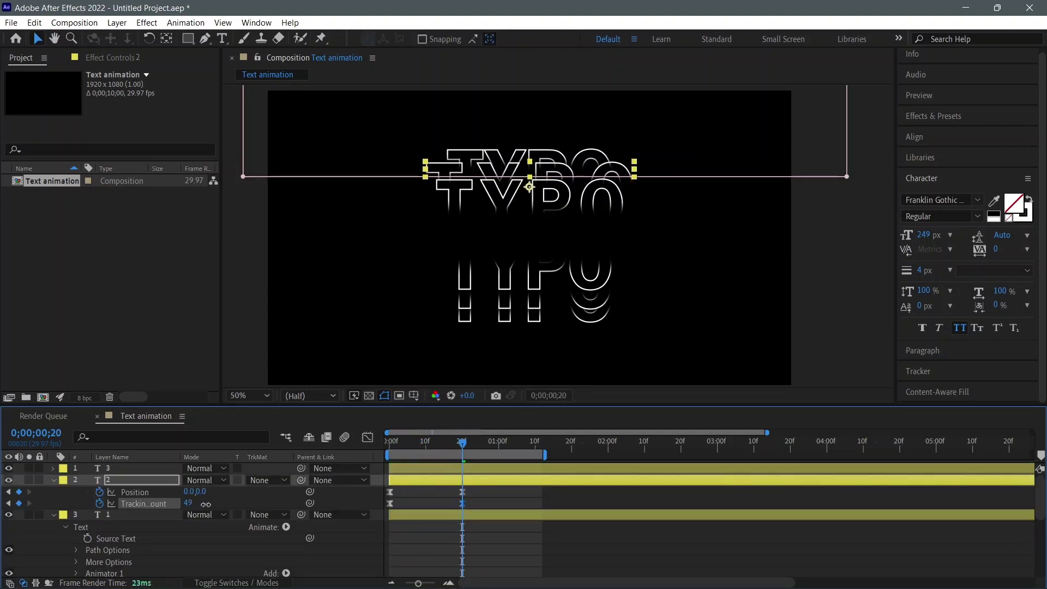
left_click_drag(206, 505, 206, 505)
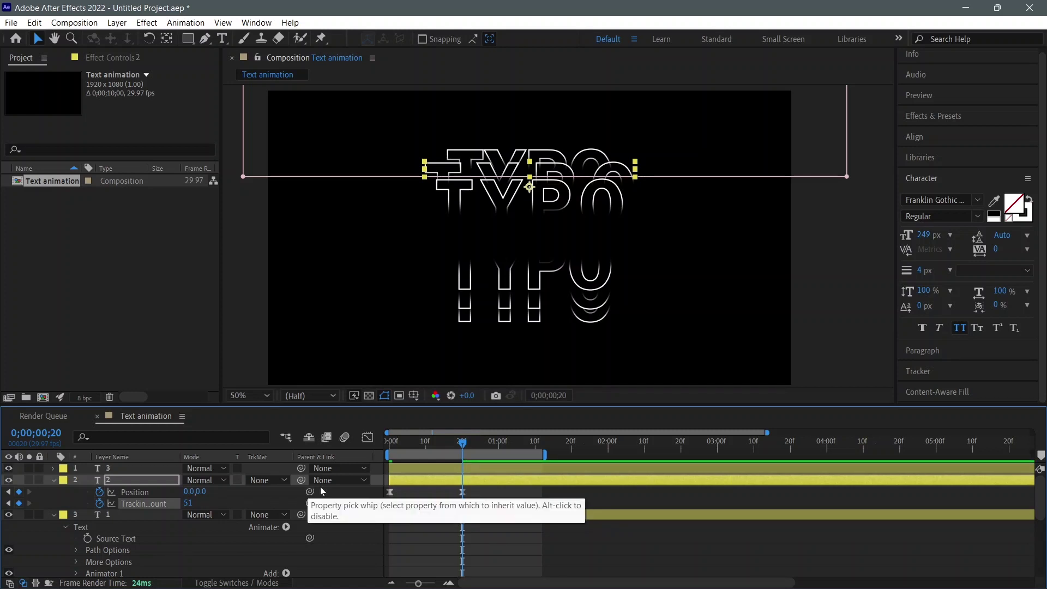
left_click(53, 480)
scroll(71, 516, "down", 1)
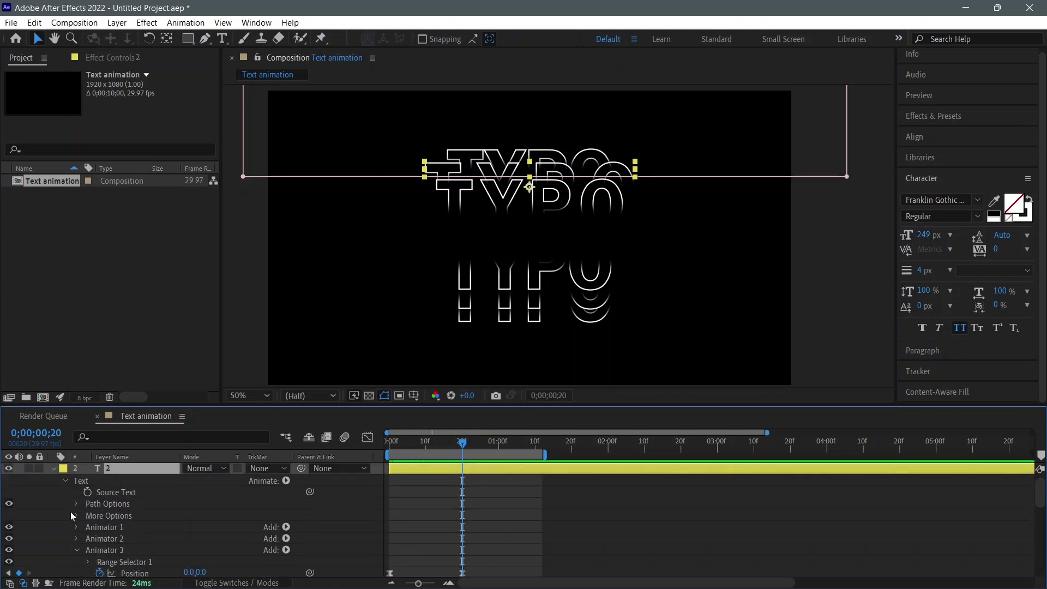
scroll(154, 525, "down", 2)
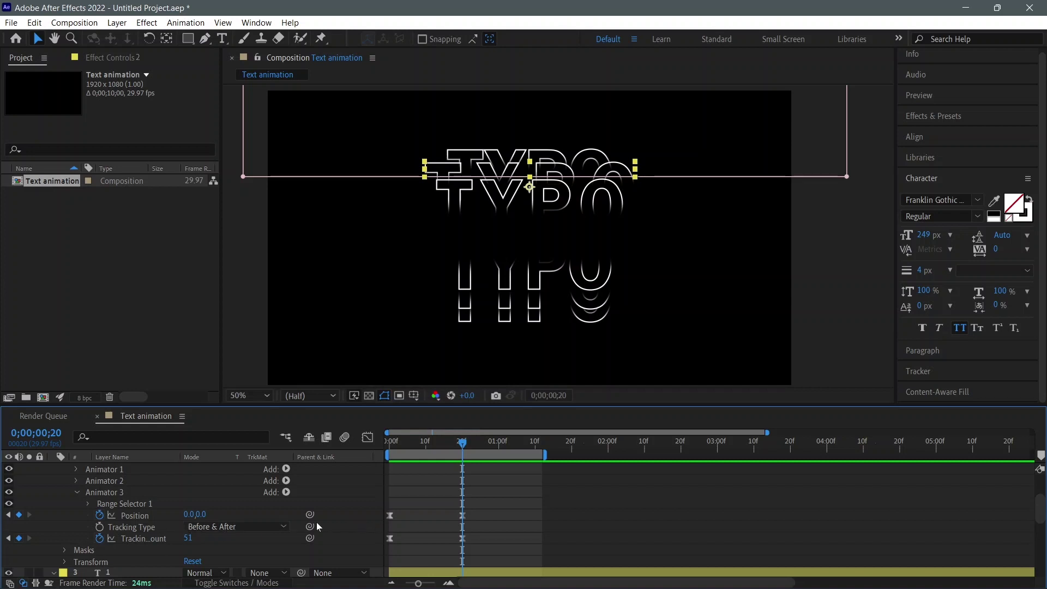
left_click(188, 539)
type("25")
key("Return")
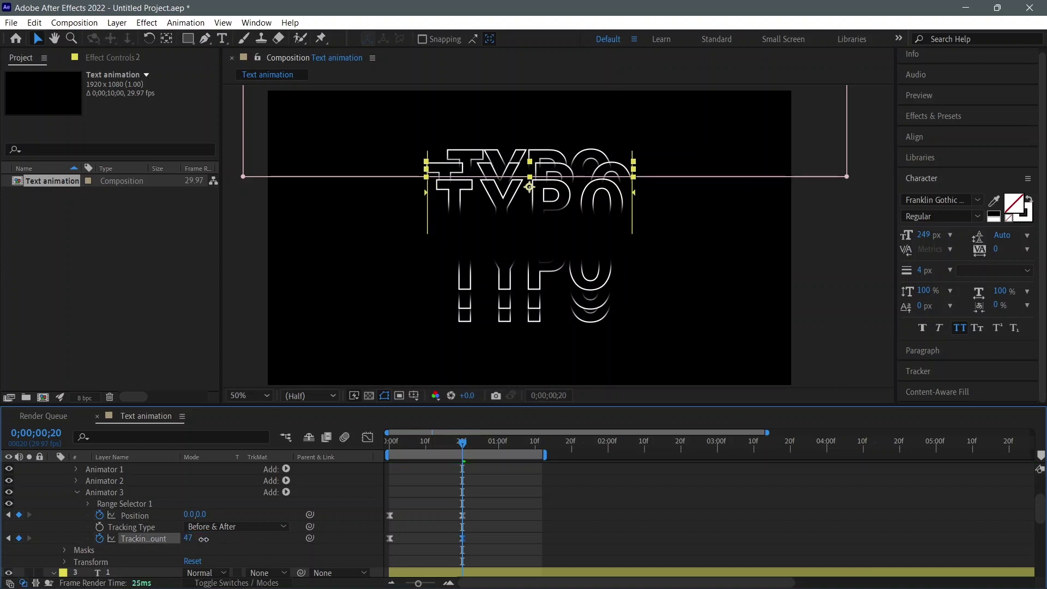
Step: Copy Animator 1 and Animator 2 at the first frame
key("Home")
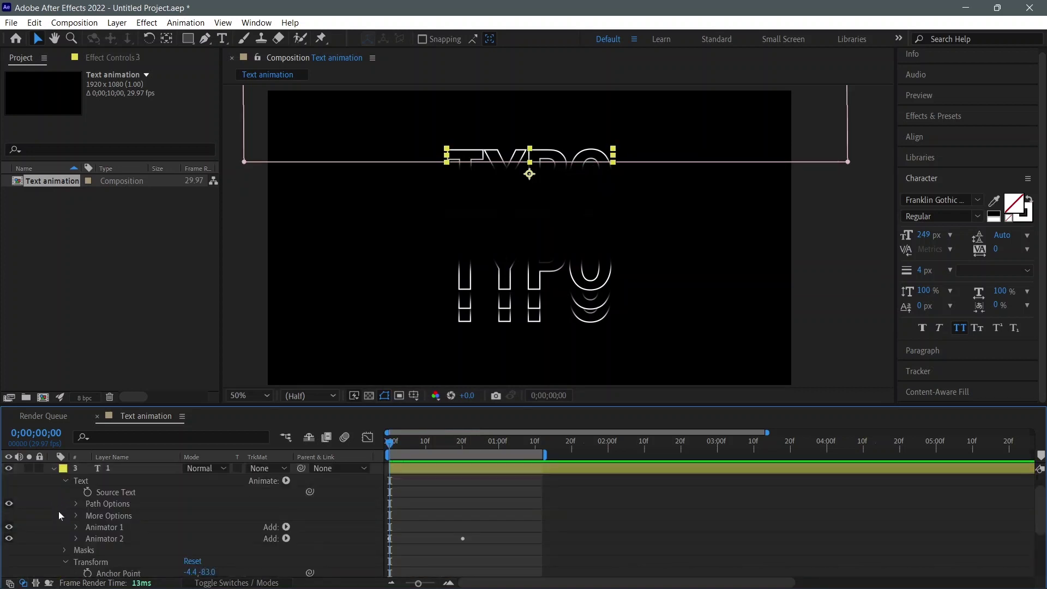
scroll(62, 512, "down", 5)
scroll(67, 513, "up", 2)
left_click(76, 502)
scroll(81, 504, "down", 1)
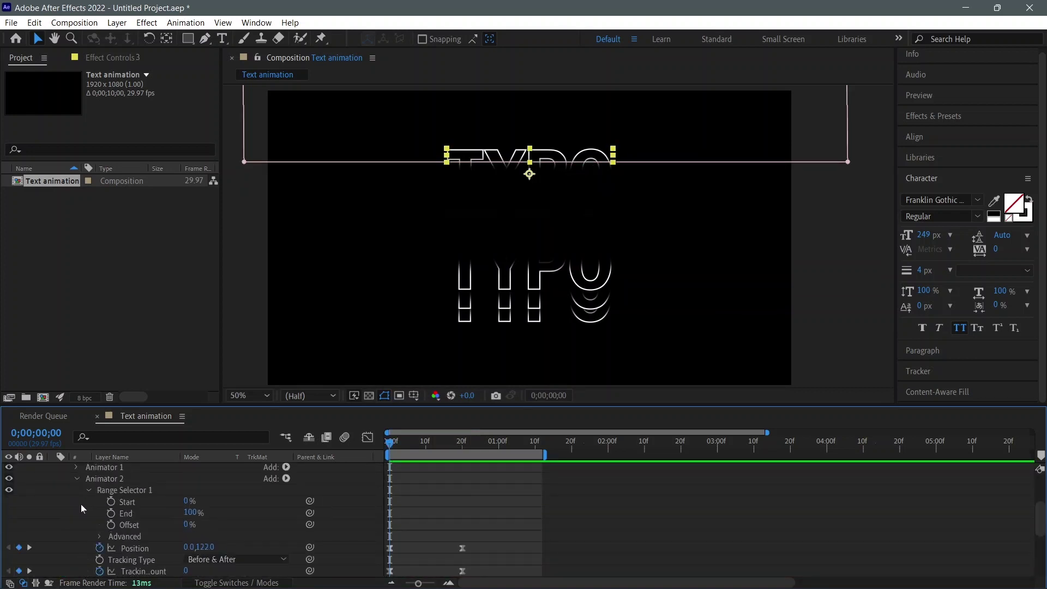
left_click(77, 479)
scroll(102, 489, "up", 2)
left_click(103, 522)
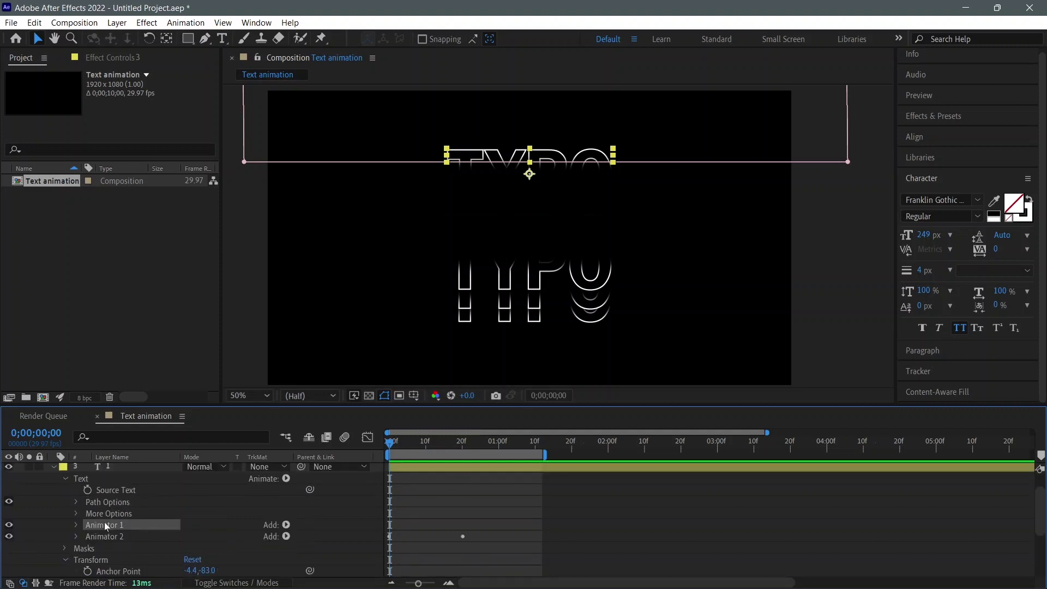
left_click(106, 532, "shift")
left_click(35, 23)
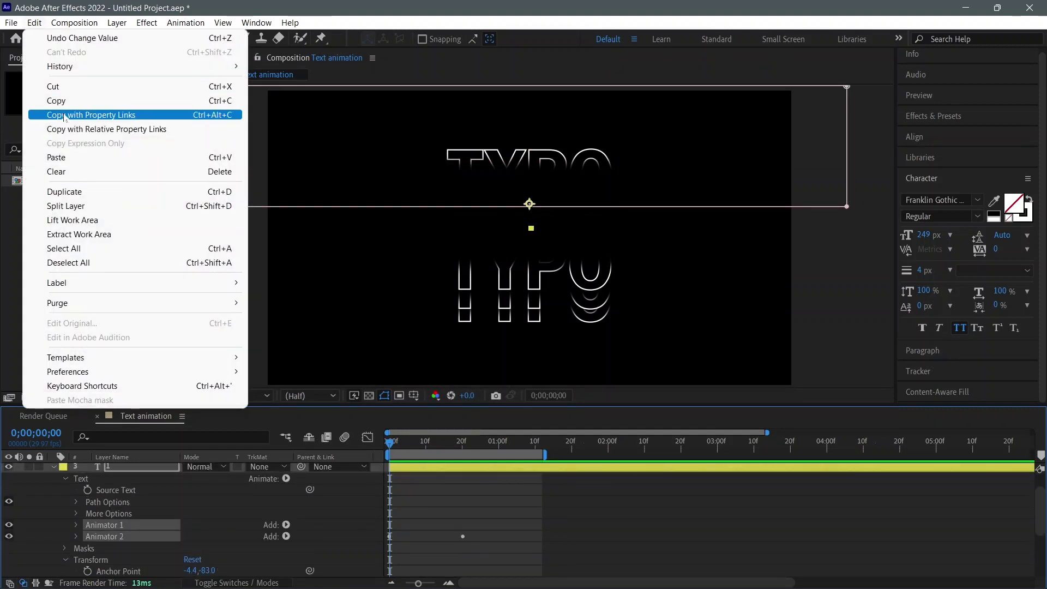
left_click(54, 101)
Step: Duplicate the outlined layers and paste the animators onto the top copy, layer 3
key("ctrl+d")
key("ctrl+d")
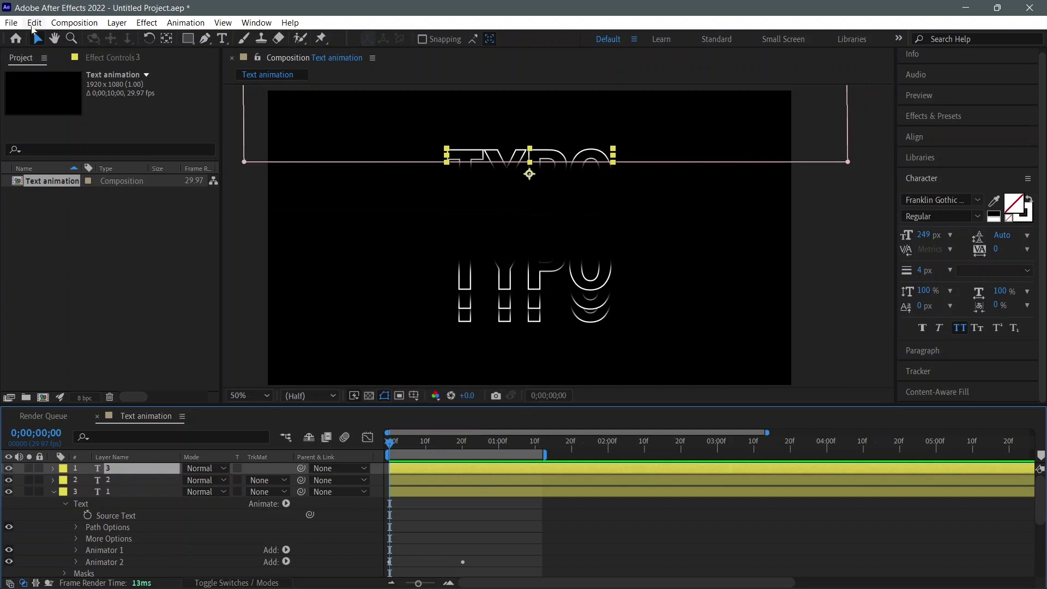
left_click(35, 22)
left_click(54, 159)
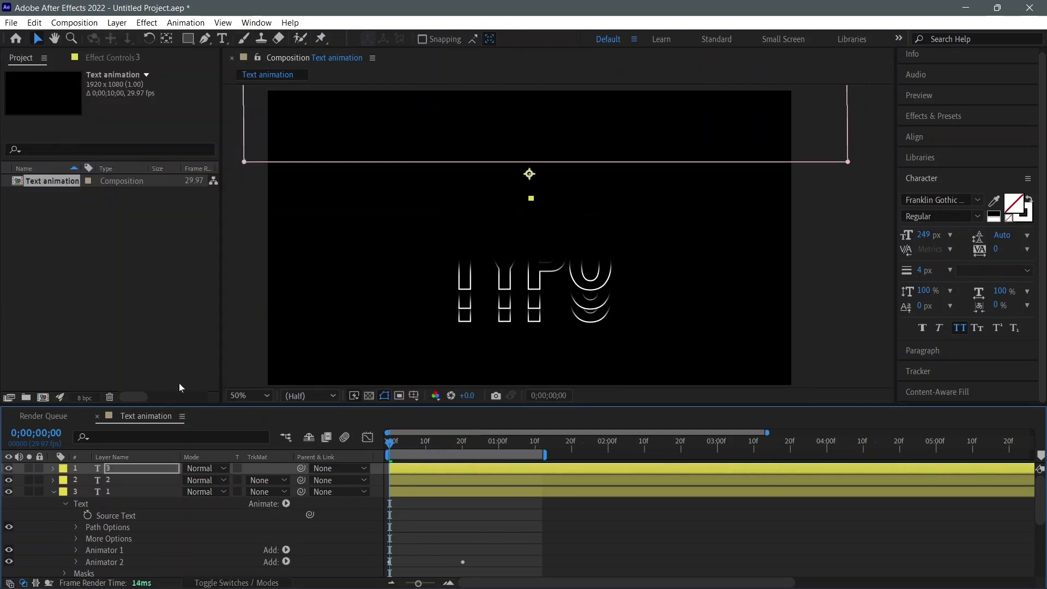
mouse_move(391, 443)
left_mouse_down()
mouse_move(514, 443)
mouse_move(441, 442)
left_mouse_up()
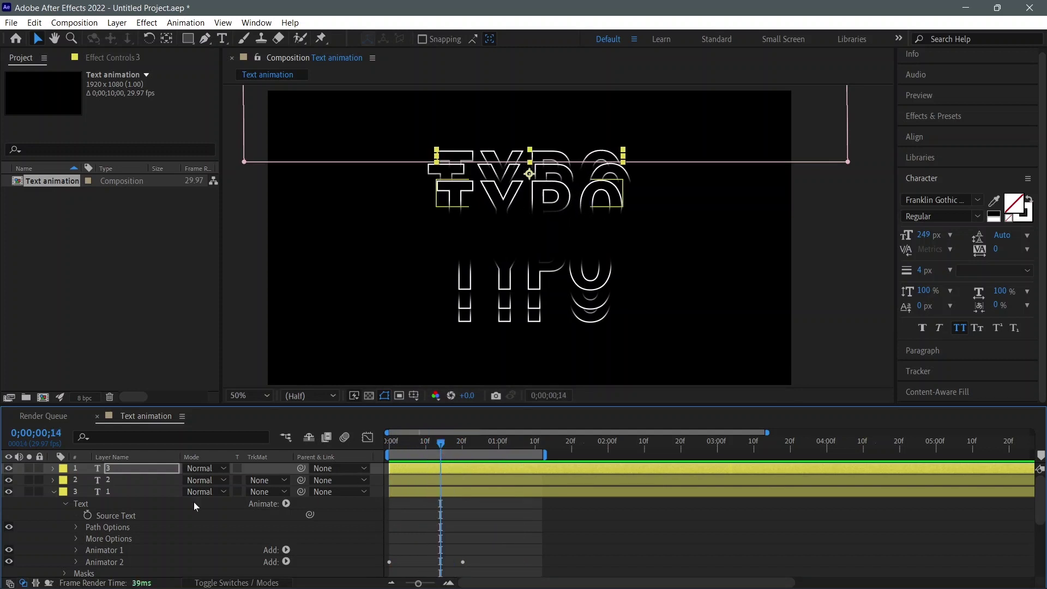
Step: Raise layer 3's Tracking Amount to 81 in Animator 3
left_click(55, 492)
left_click(53, 469)
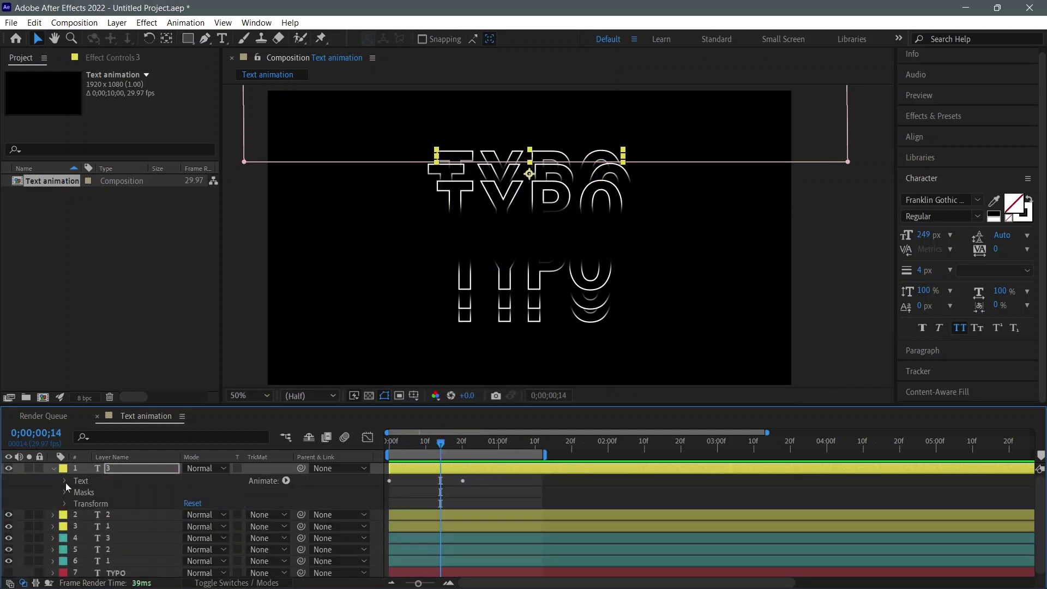
left_click(64, 481)
left_click(76, 549)
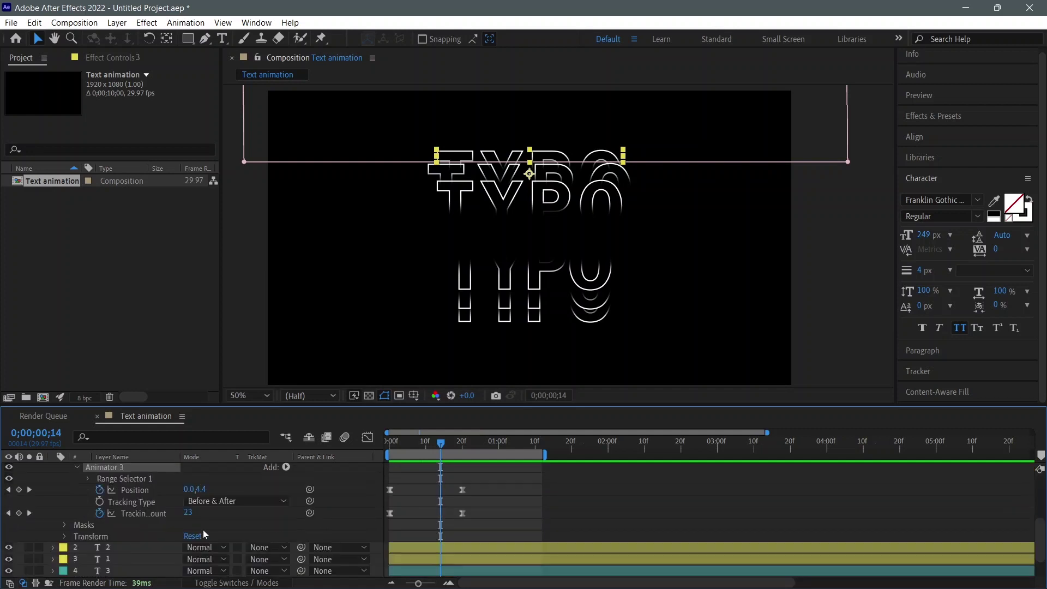
left_click_drag(187, 513, 223, 516)
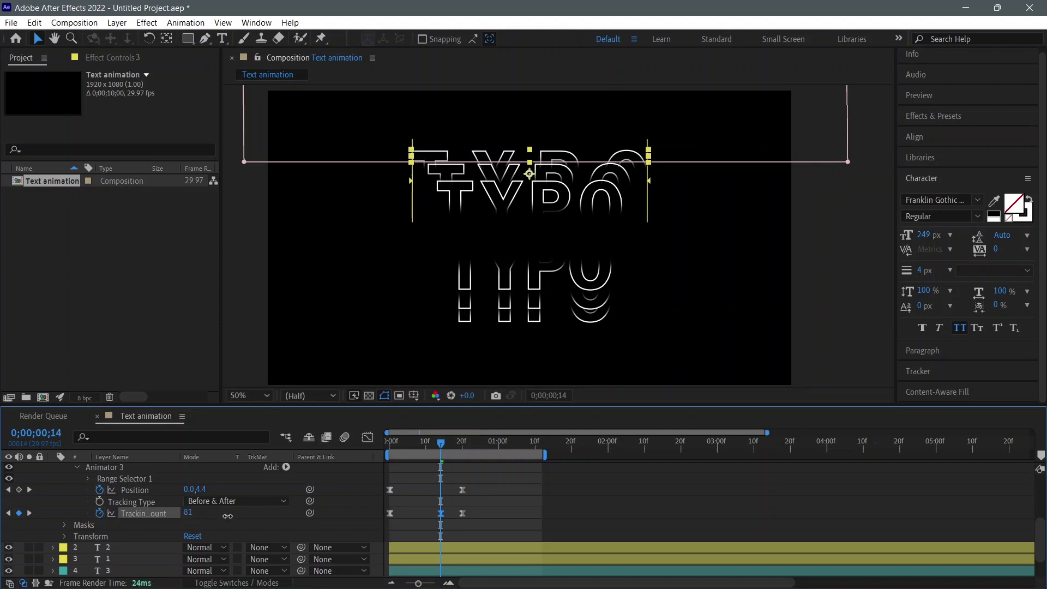
key("Home")
Step: Set layer 1's first Position keyframe to 0.0,-101.0 and preview the animation
left_click(112, 535)
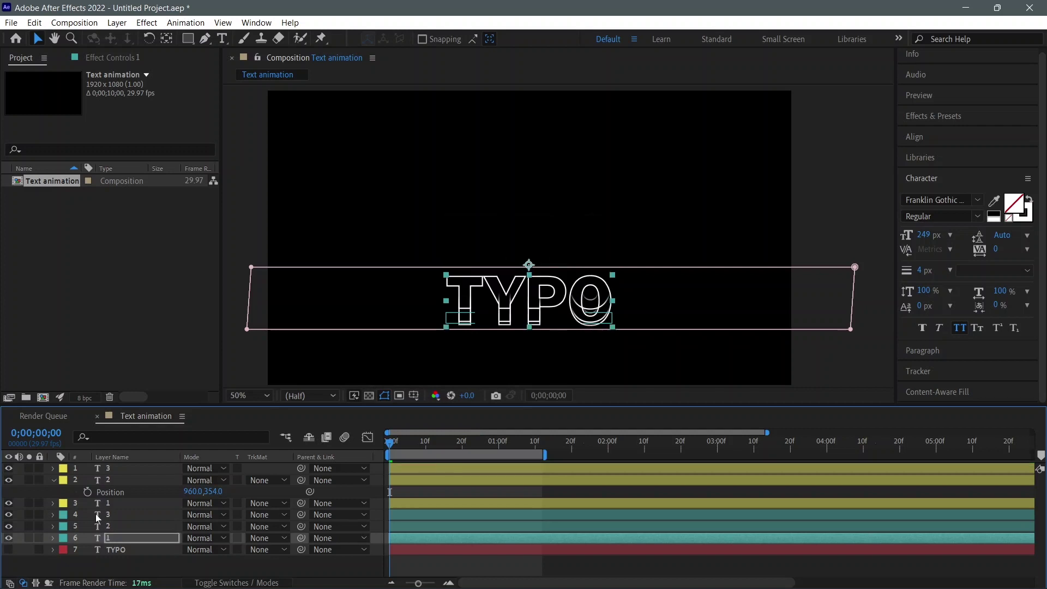
key("u")
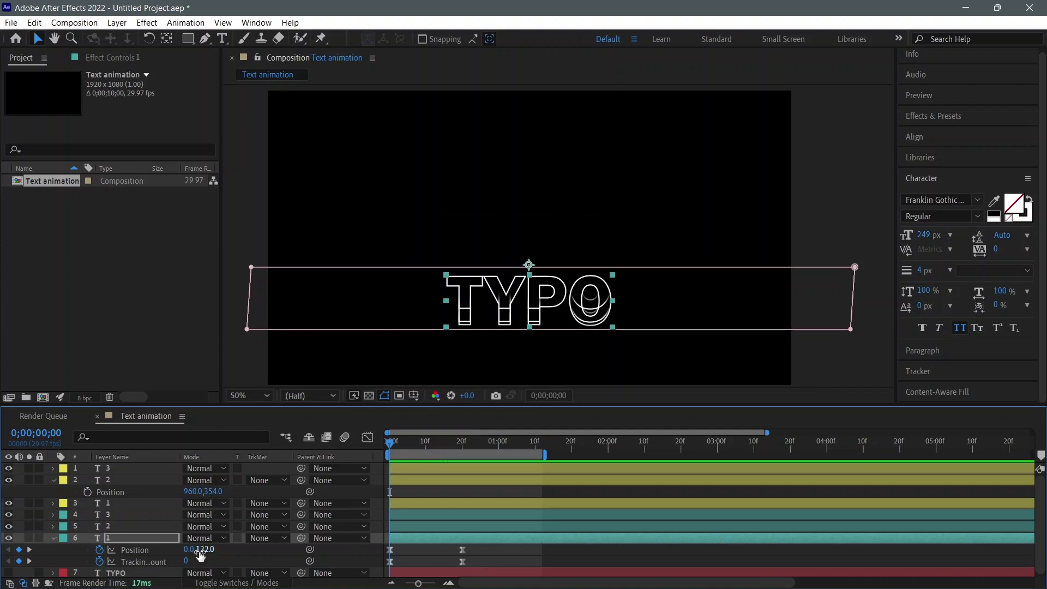
left_click_drag(208, 550, 218, 381)
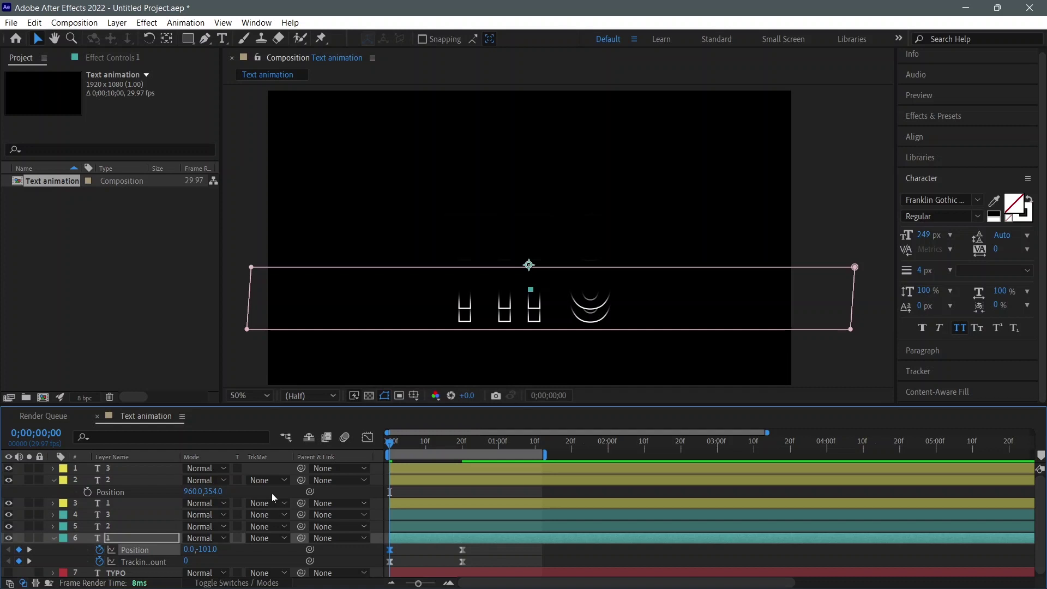
key("space")
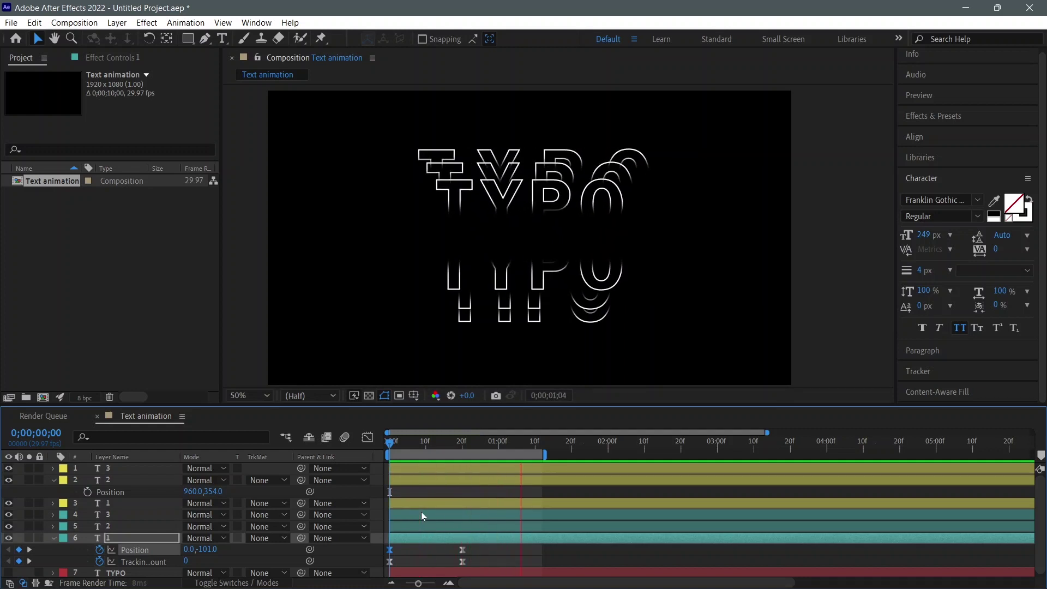
key("space")
Step: Change the lowest outlined copy's starting Position to 0.0,-106.0
key("u")
left_click(117, 514)
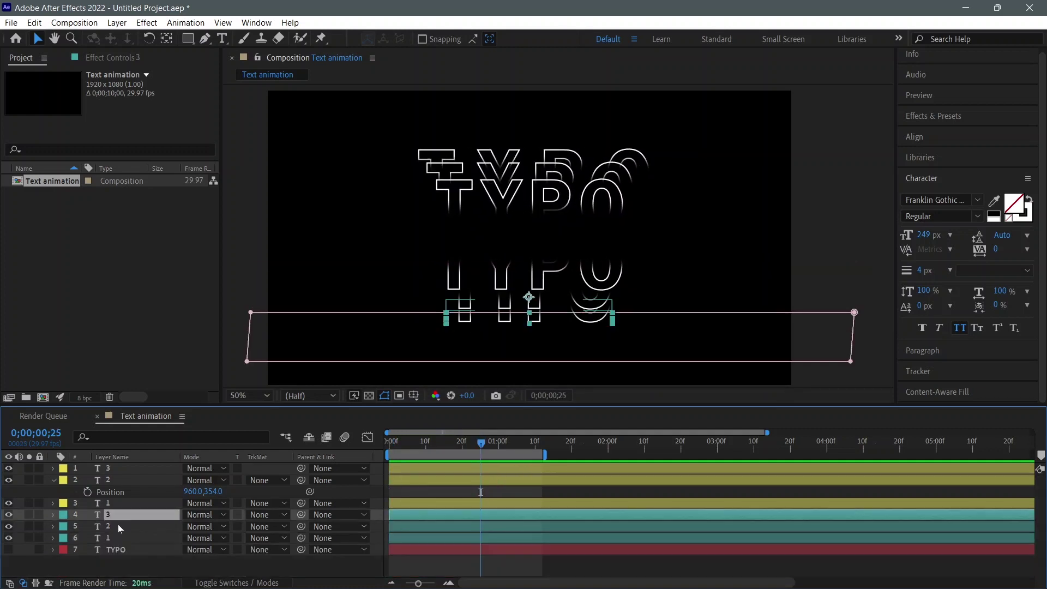
left_click(118, 525, "shift")
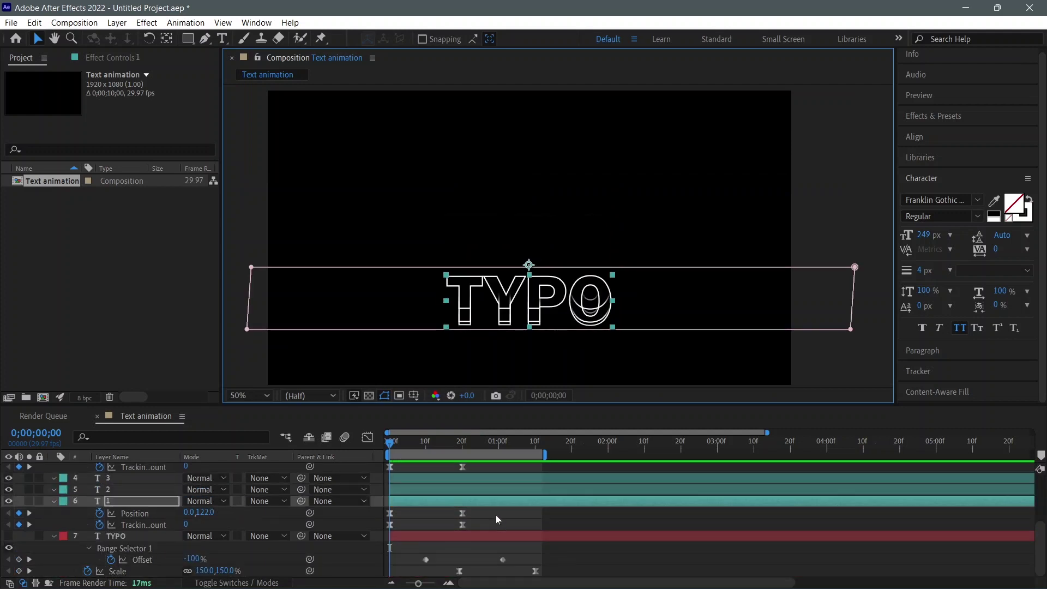
left_click_drag(206, 519, 221, 376)
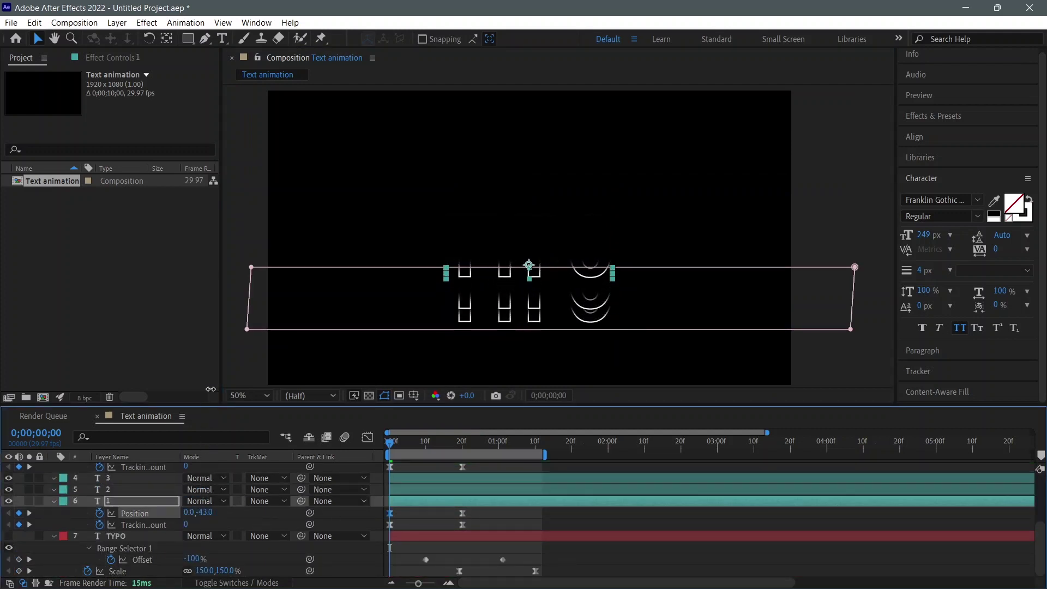
Step: Copy the keyframes onto lower copies 3 and 2, starting them at Position 0.0,-73.0, and preview
key("ctrl+v")
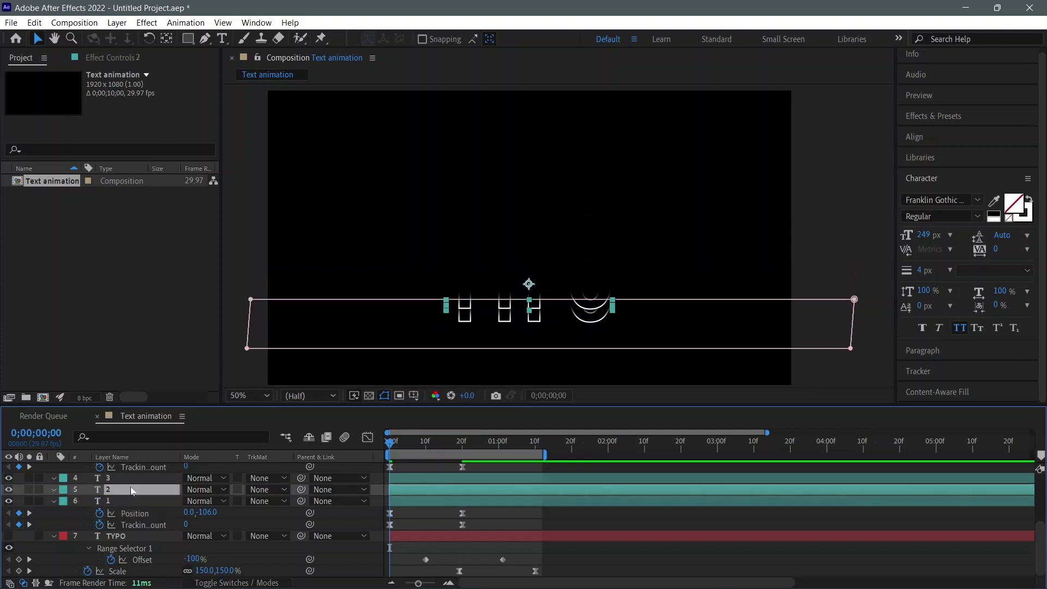
left_click(143, 536, "shift")
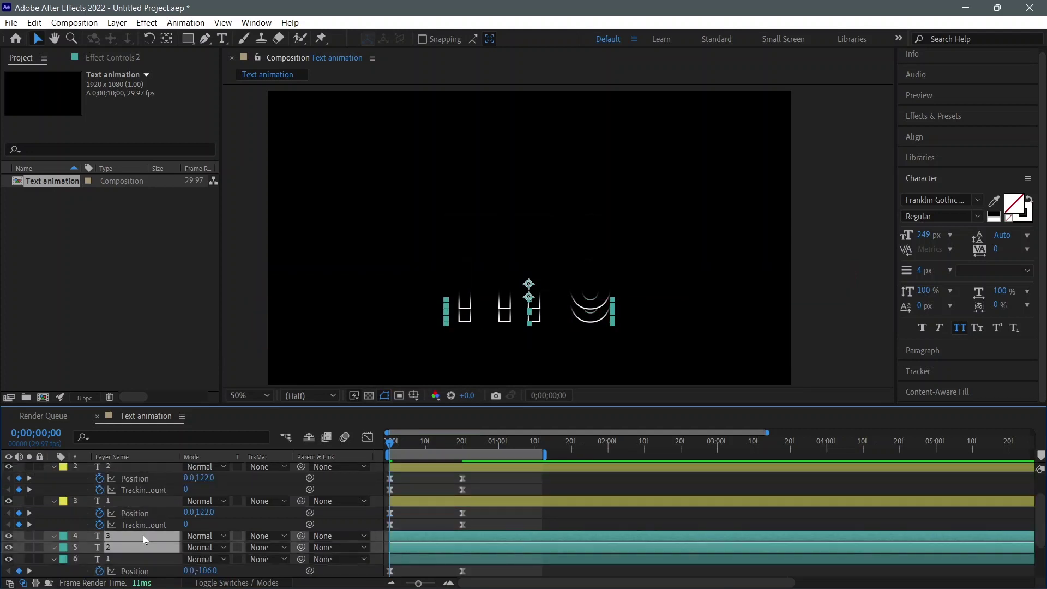
left_click(34, 23)
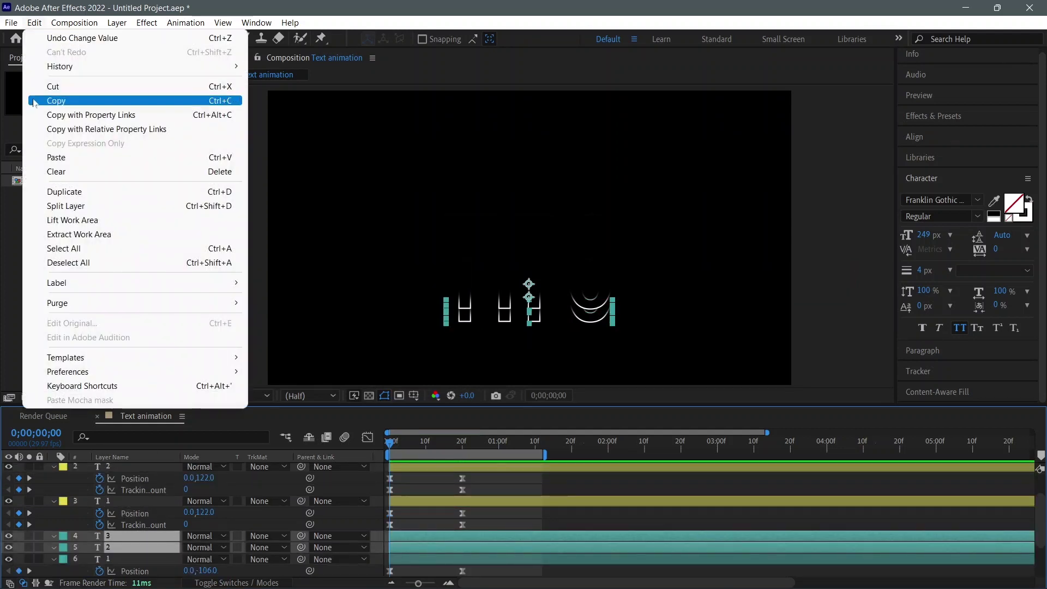
left_click(66, 129)
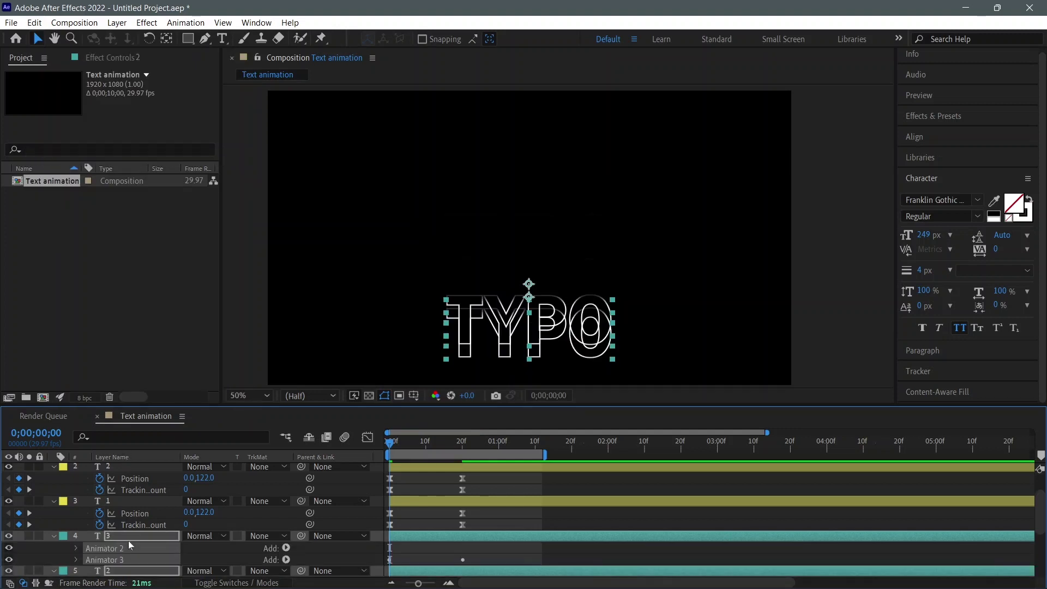
key("u")
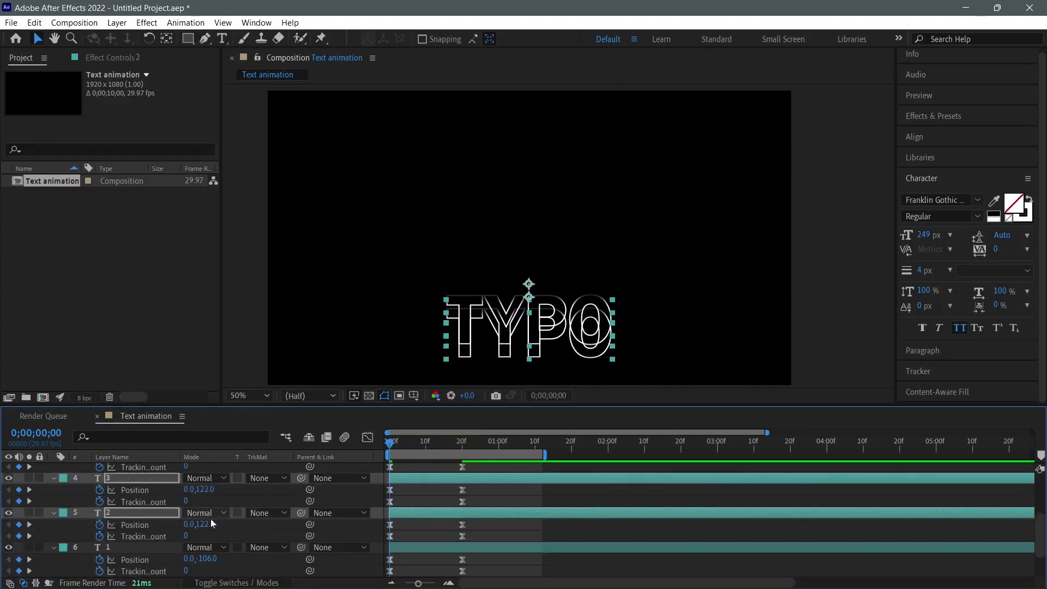
mouse_move(203, 524)
left_mouse_down()
mouse_move(212, 426)
mouse_move(375, 535)
left_mouse_up()
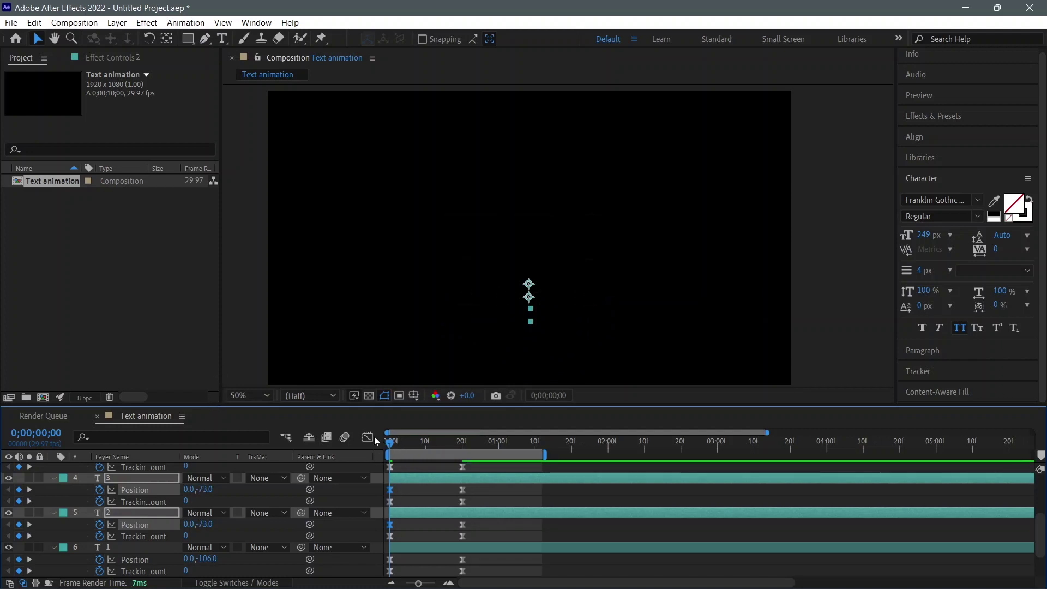
key("space")
Step: At frame 20, set lower copy 2's Tracking Amount to 51
left_click(488, 442)
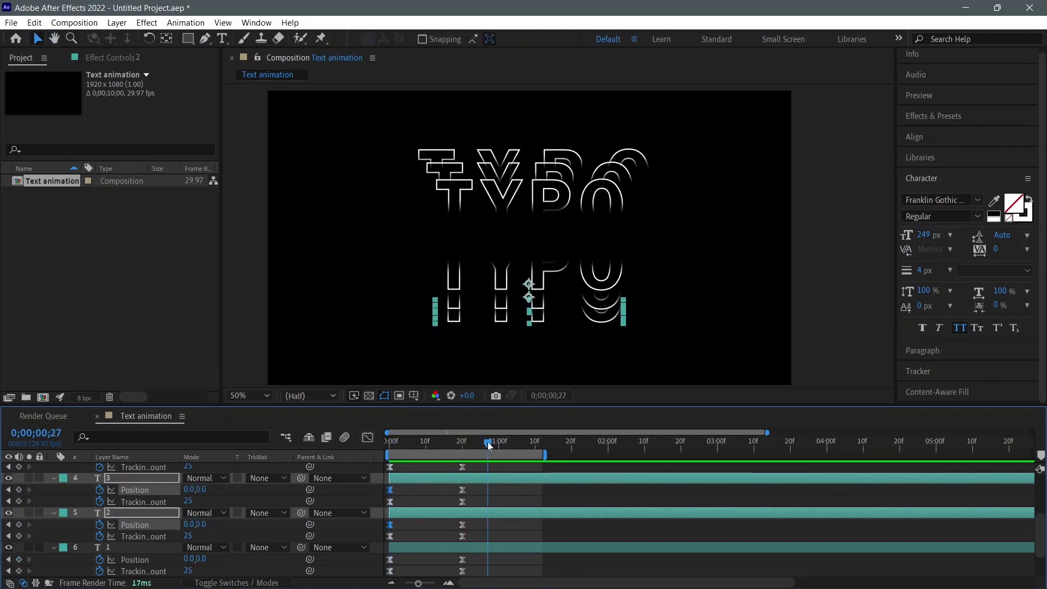
left_click_drag(487, 441, 463, 440)
left_click(217, 533)
left_click(116, 515)
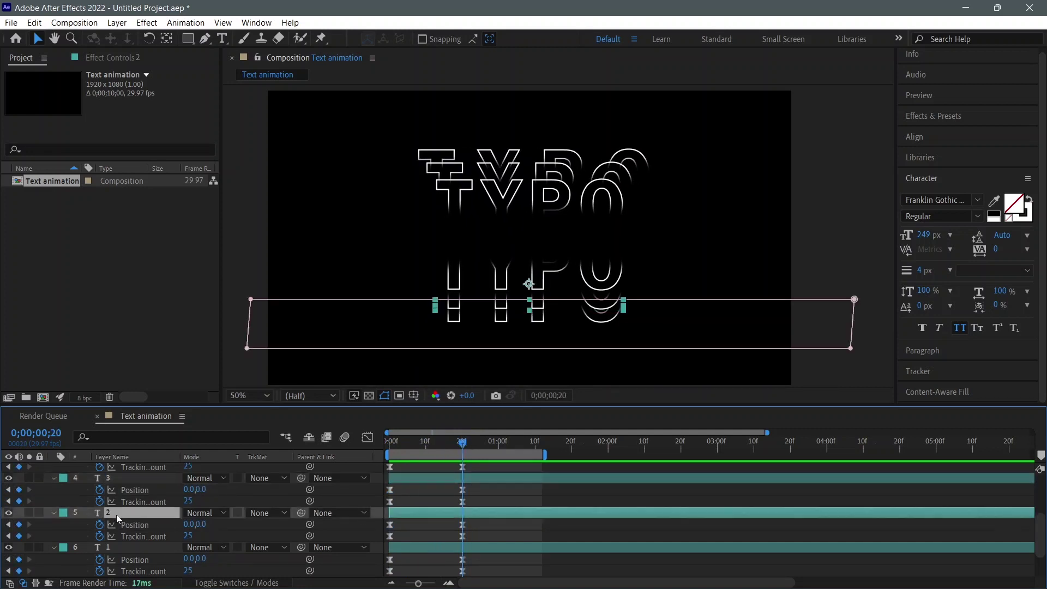
mouse_move(191, 537)
left_mouse_down()
mouse_move(218, 539)
mouse_move(207, 539)
left_mouse_up()
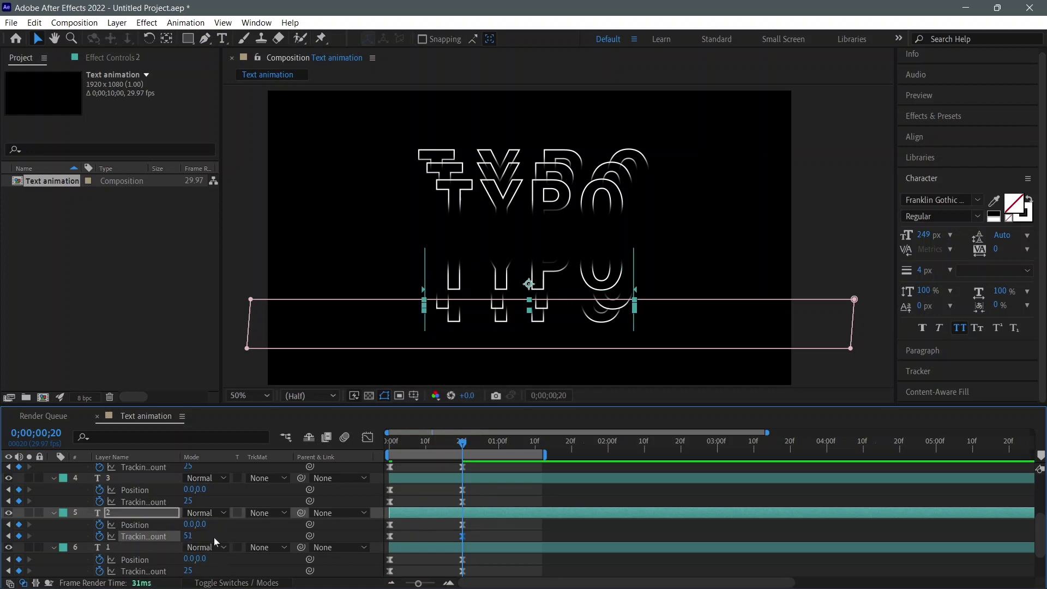
Step: Set lower copy 3's Tracking Amount to 75, show the bold TYPO layer, and preview
left_click(155, 480)
left_click(313, 503)
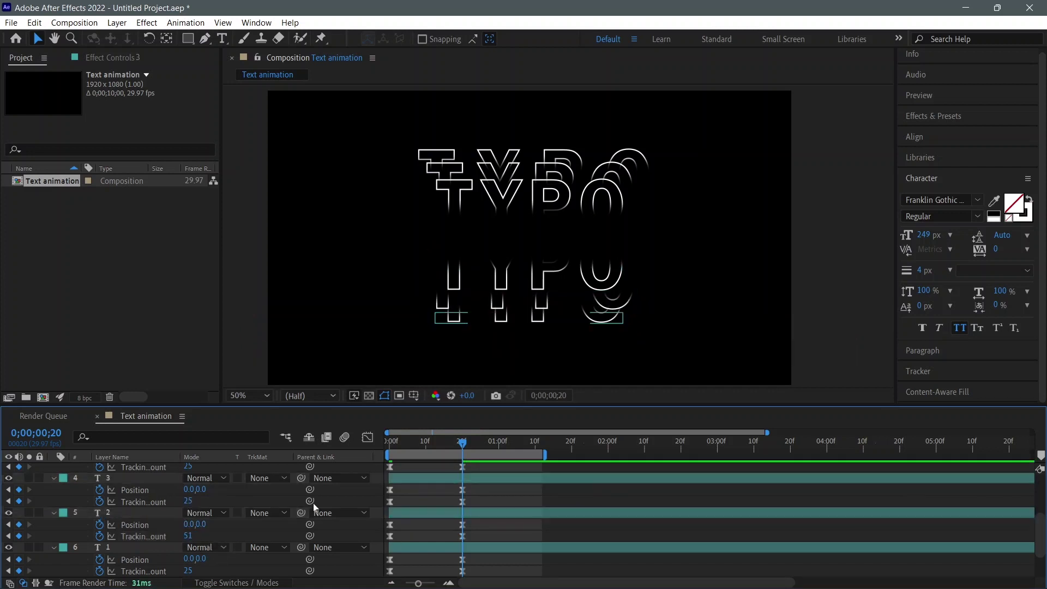
left_click_drag(189, 502, 228, 511)
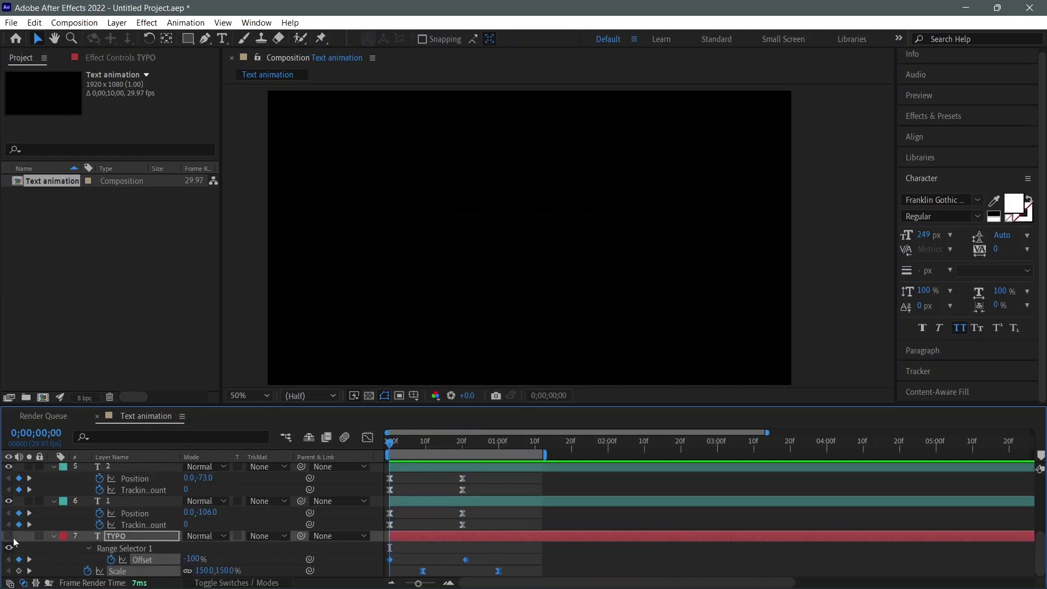
left_click(9, 536)
key("space")
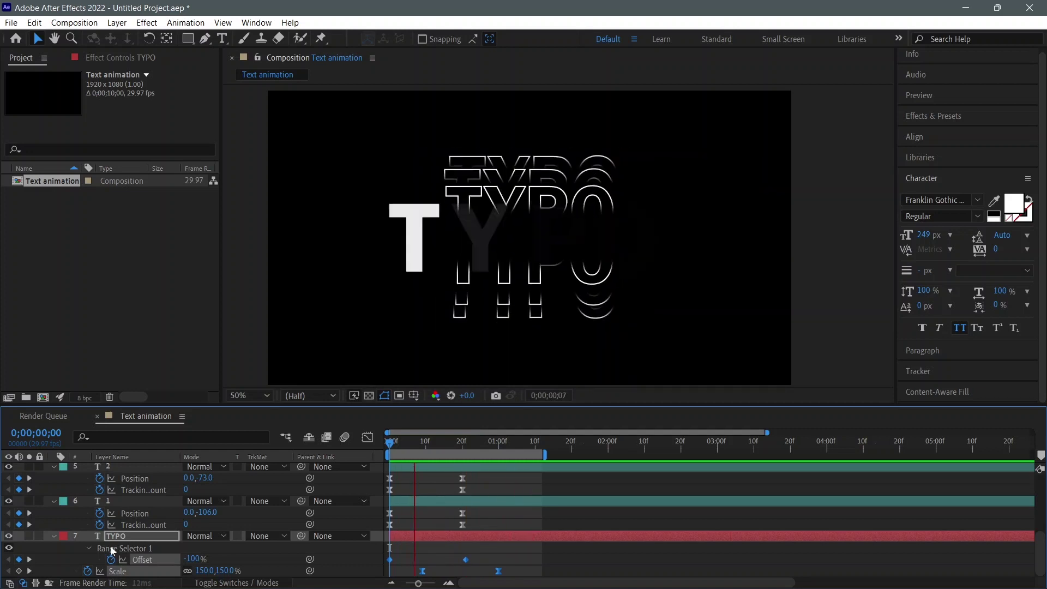
Step: Shift the six echo layers to start at 1;00 and extend the work area to about 3;07
left_click(489, 467)
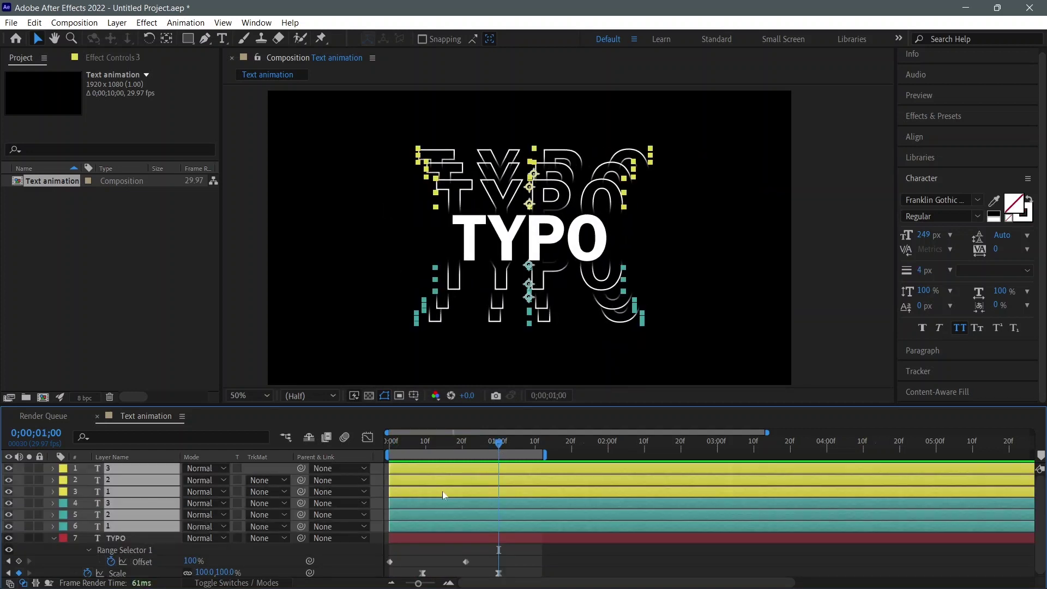
mouse_move(403, 483)
left_mouse_down()
mouse_move(514, 472)
mouse_move(382, 444)
left_mouse_up()
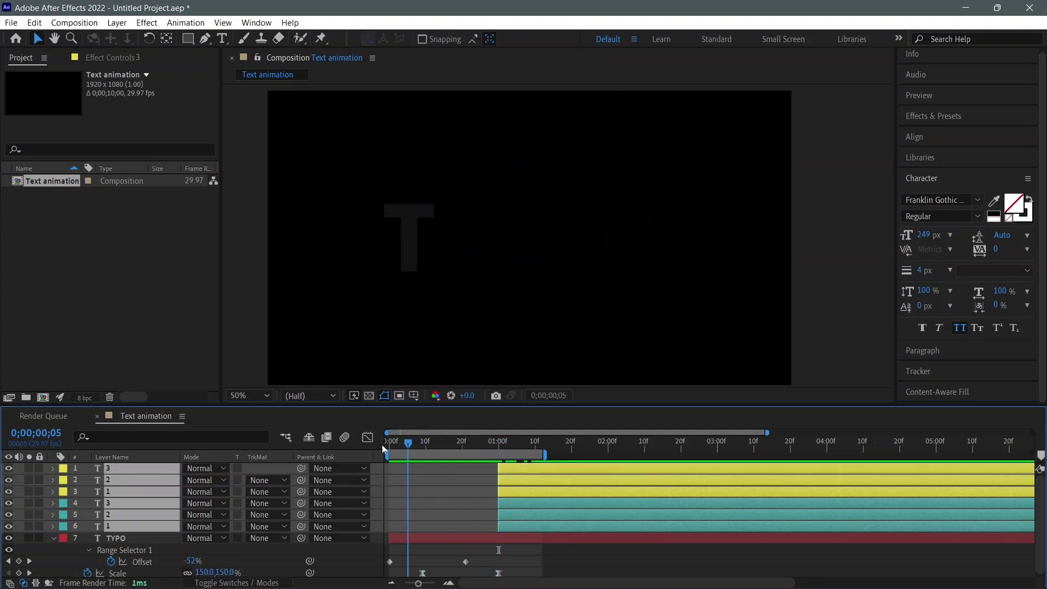
key("space")
left_click_drag(548, 453, 740, 453)
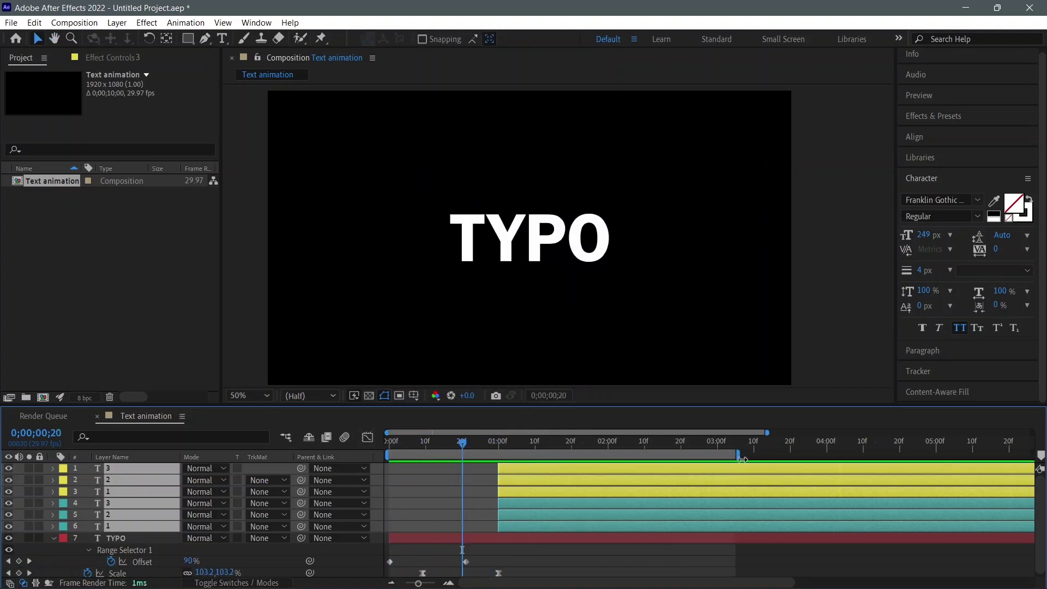